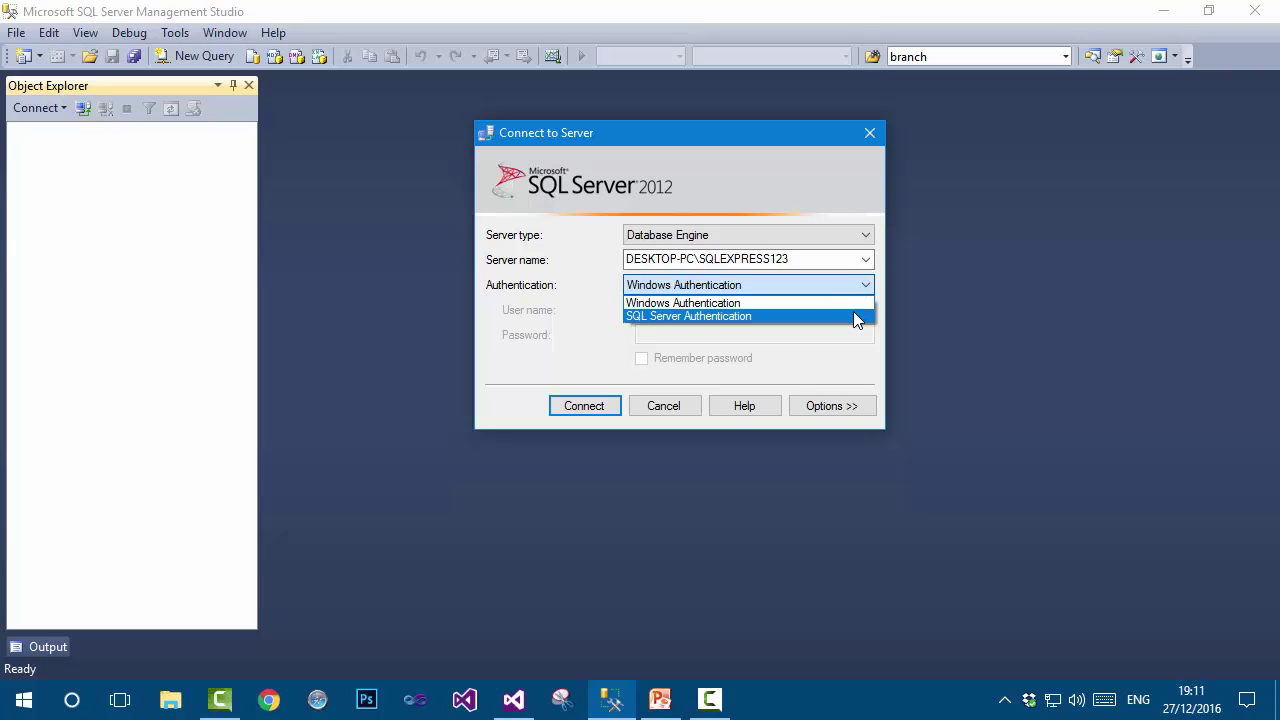
Connect to DESKTOP-PC\SQLEXPRESS123 using Windows Authentication.
left_click(581, 314)
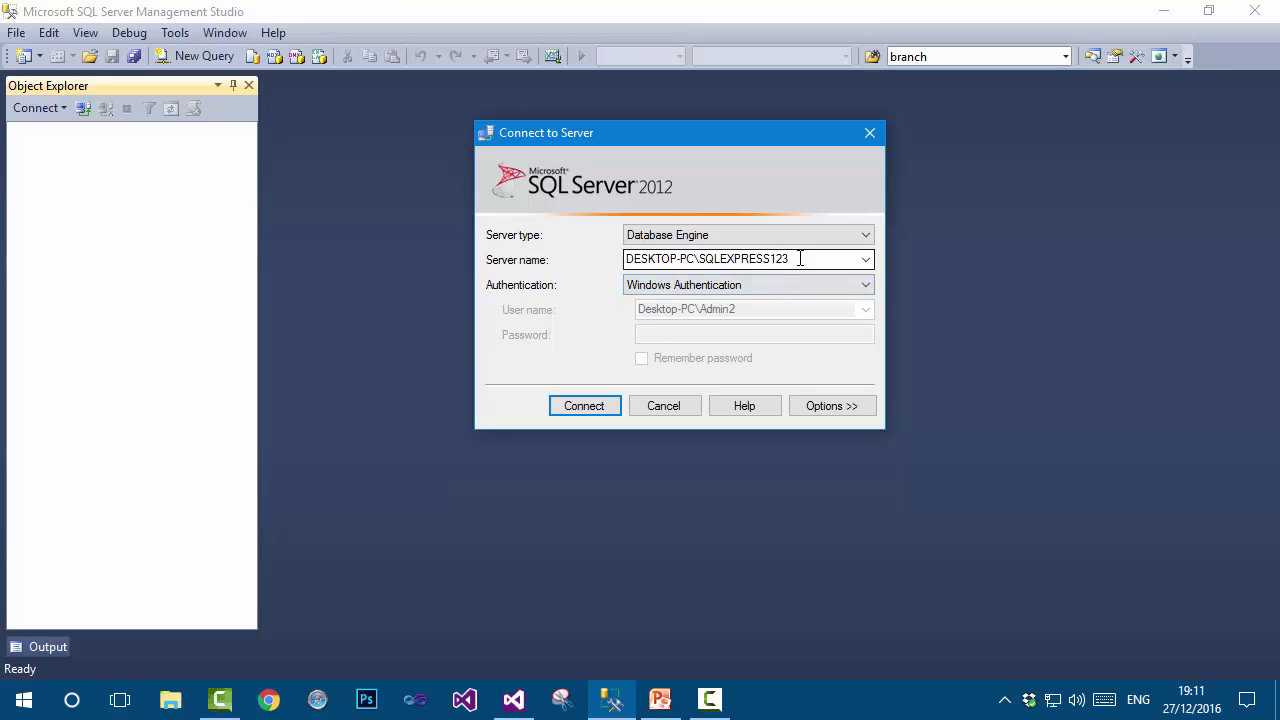
left_click_drag(800, 258, 627, 257)
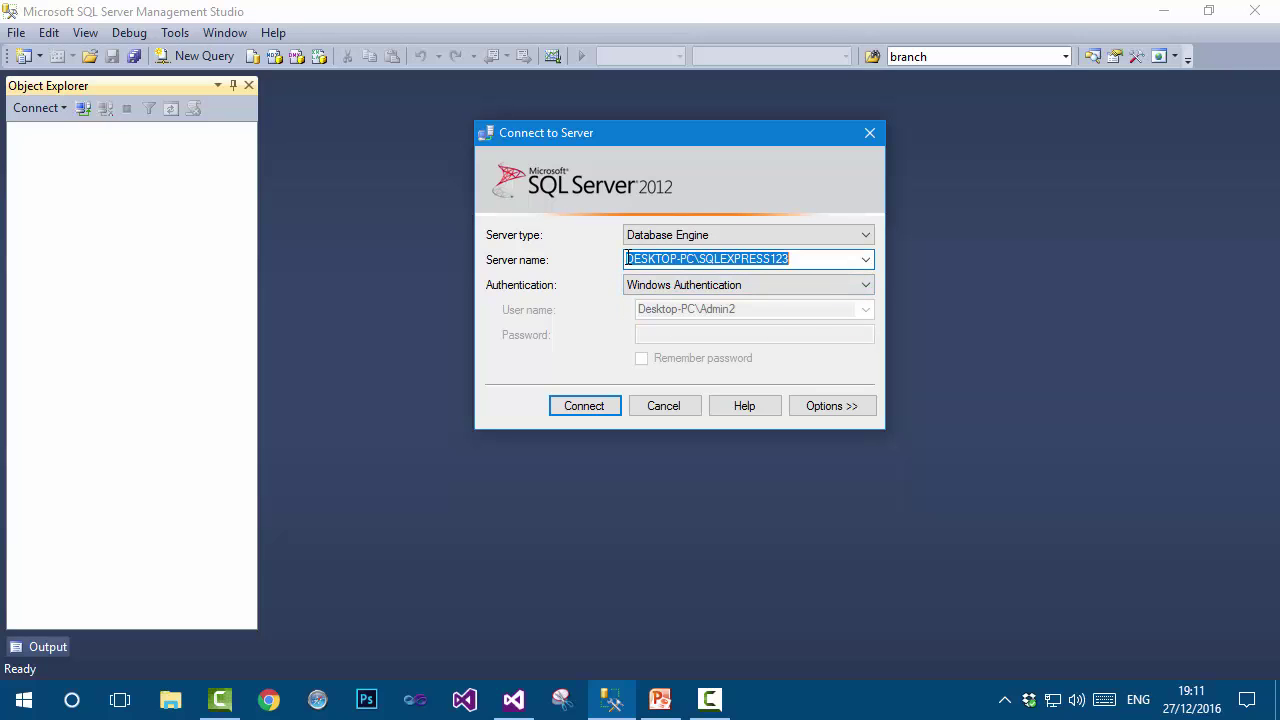
left_click(800, 287)
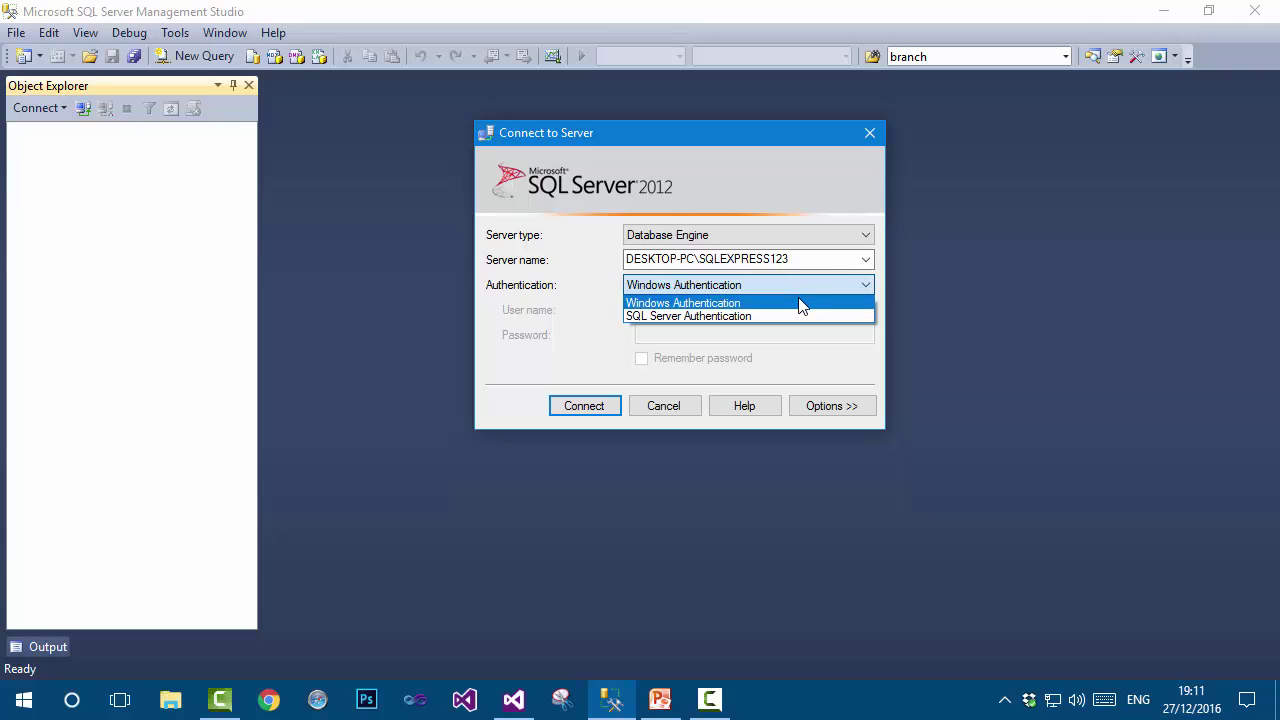
left_click(798, 305)
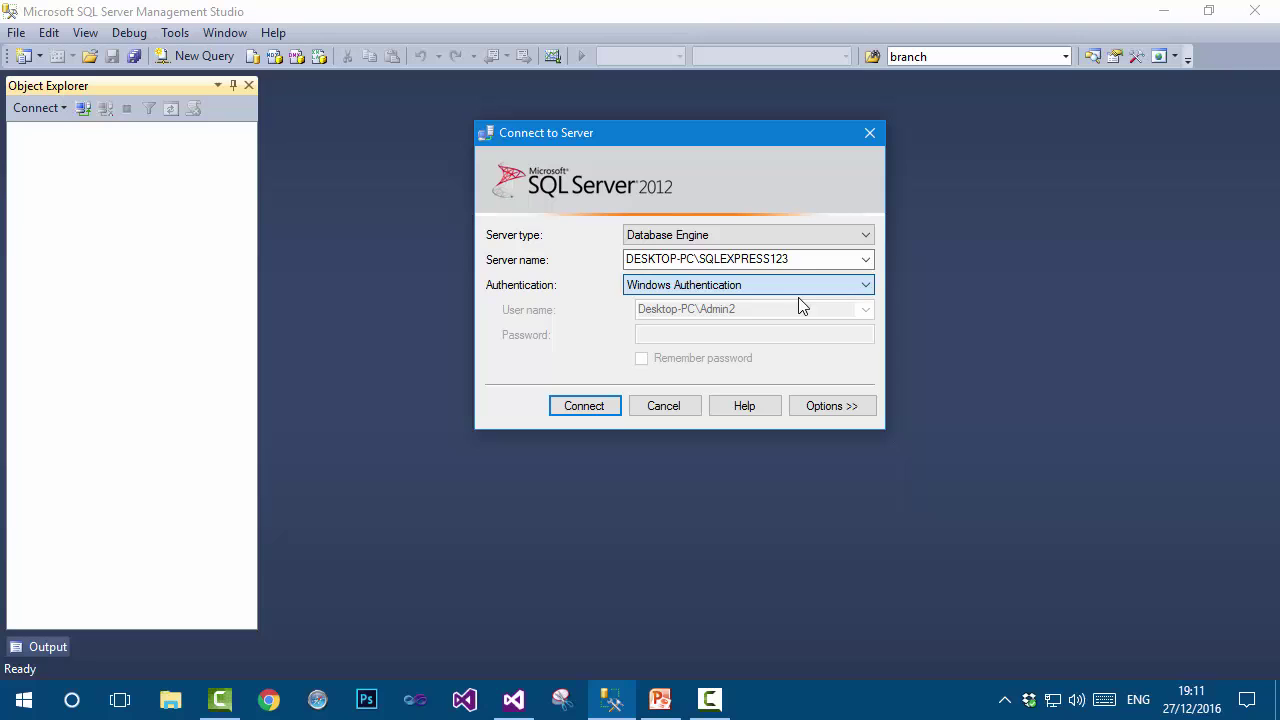
left_click(600, 407)
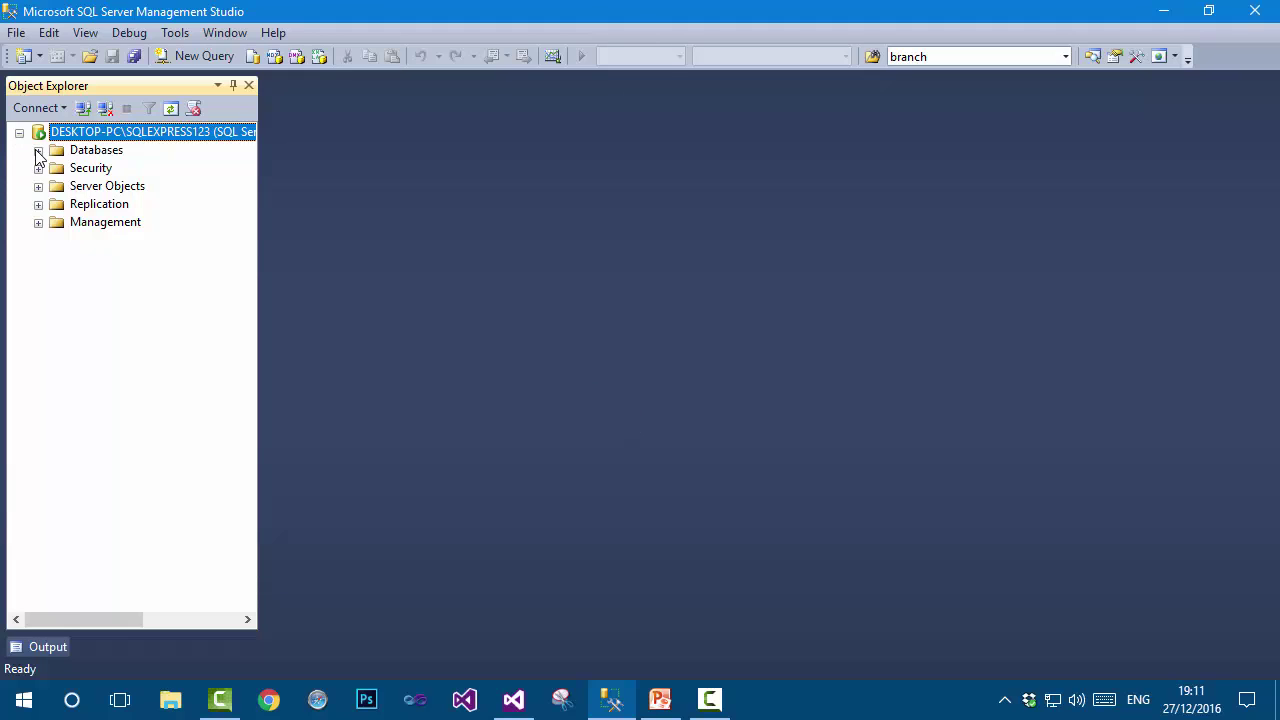
Expand and collapse the Databases folder, then disconnect from the server.
left_click(38, 151)
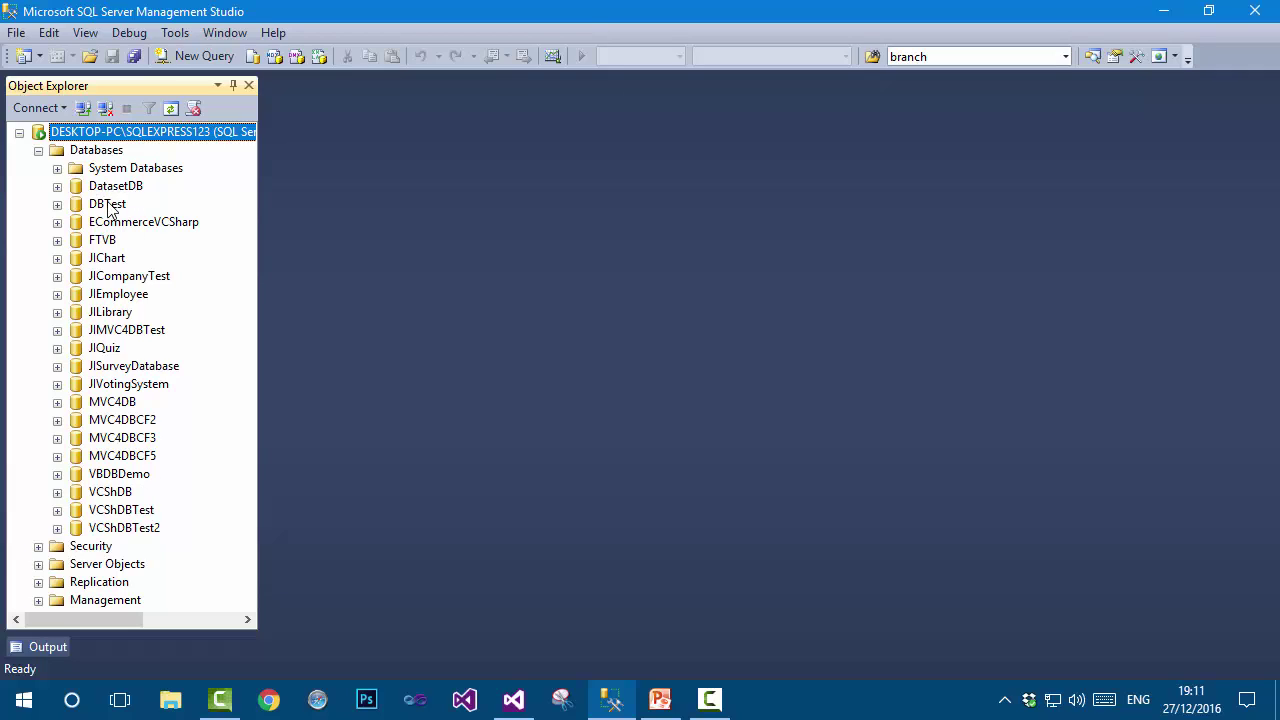
left_click(38, 150)
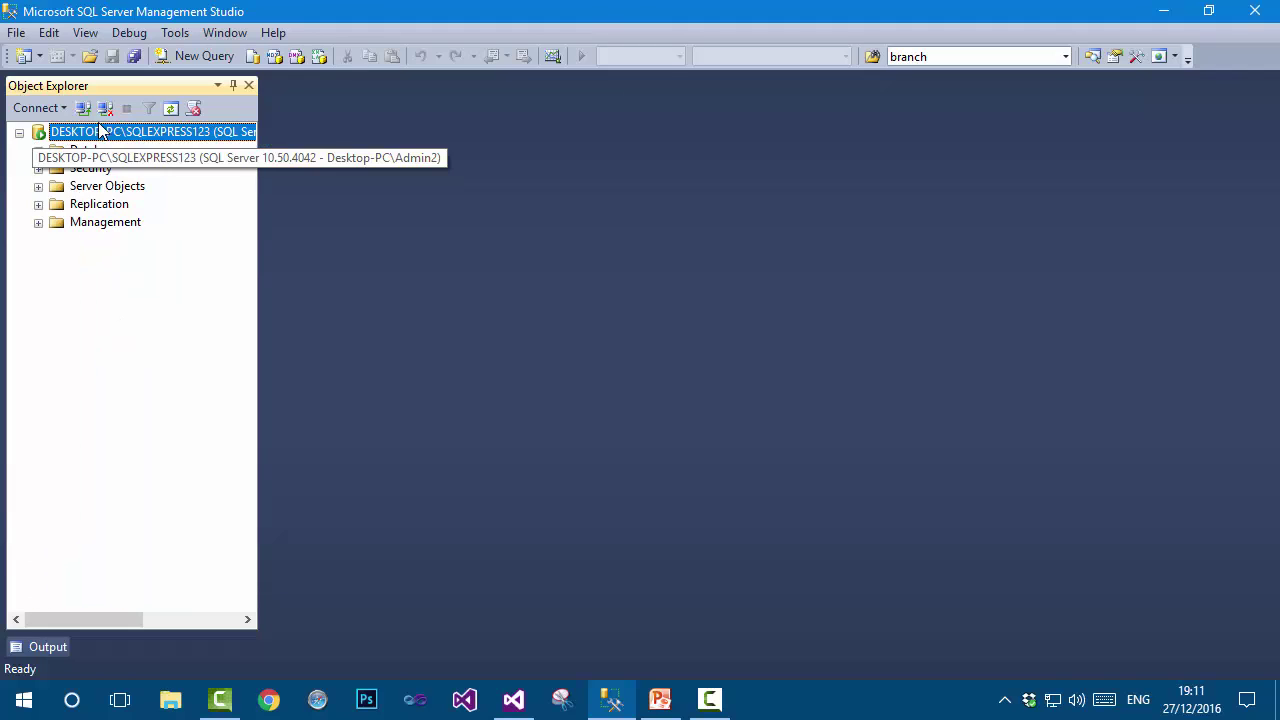
left_click(104, 109)
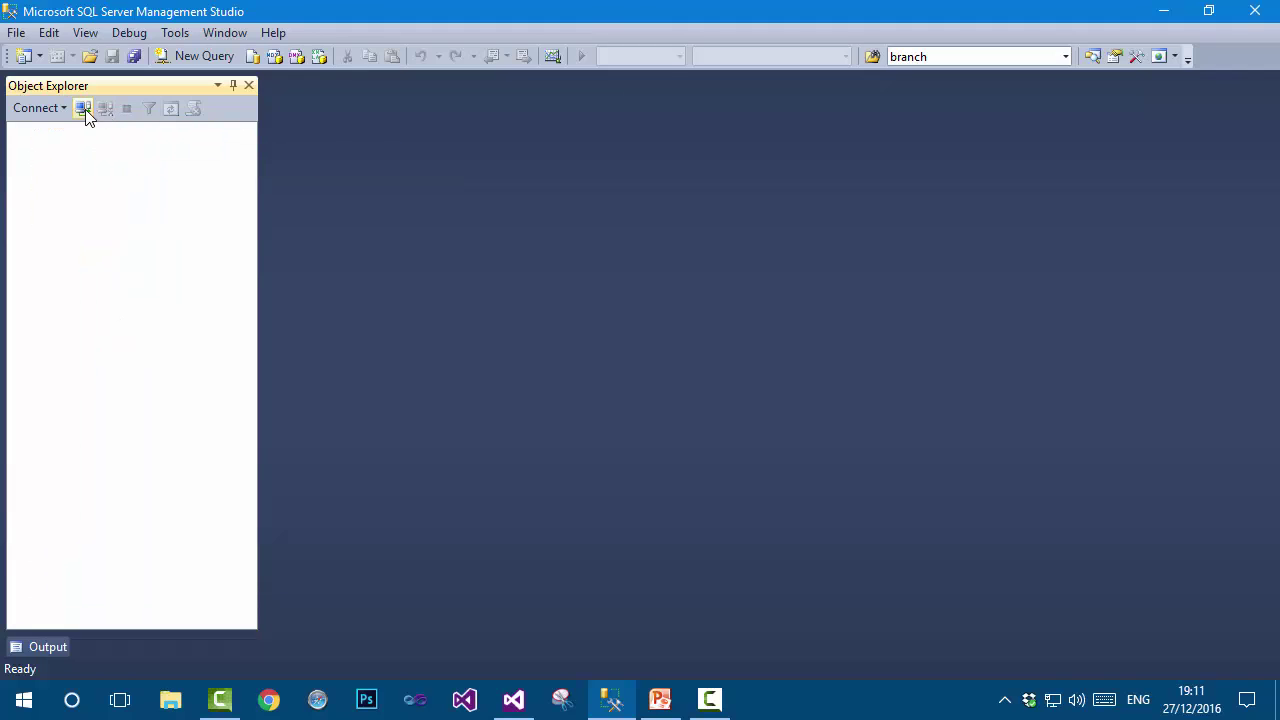
Try connecting with SQL Server Authentication as login sa with its password.
left_click(84, 108)
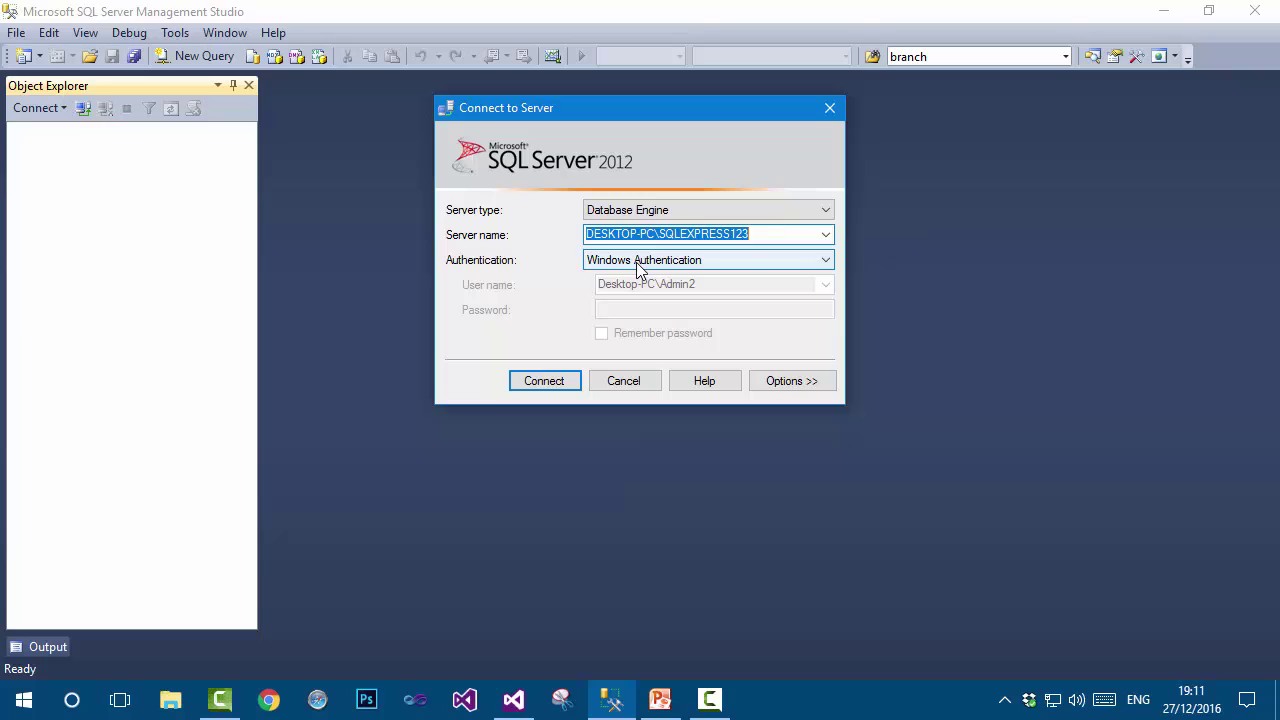
left_click(637, 262)
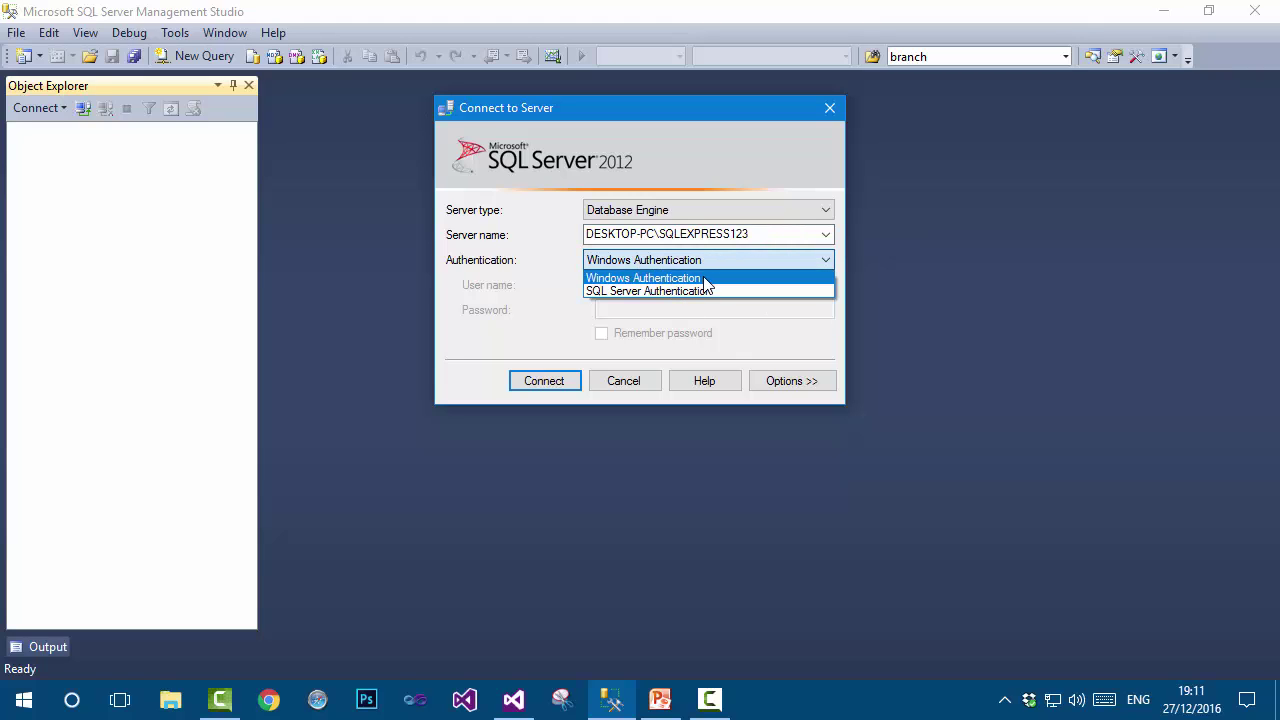
left_click(706, 293)
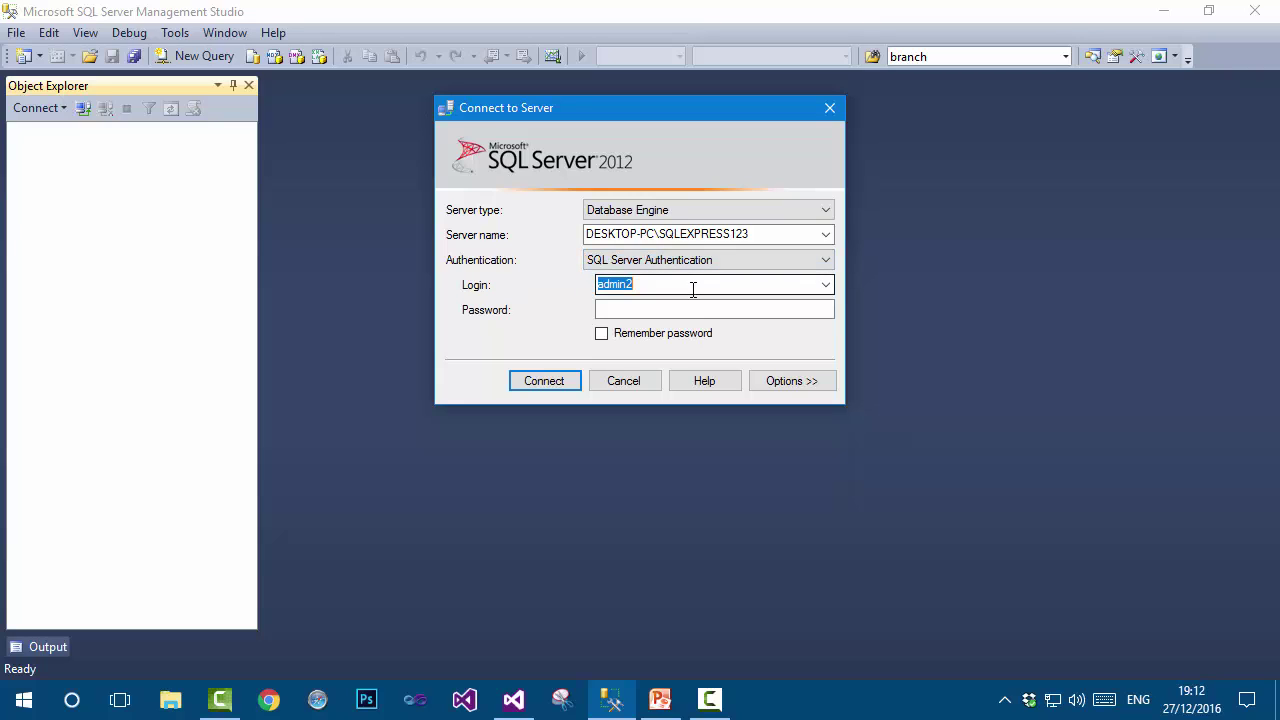
type("sa")
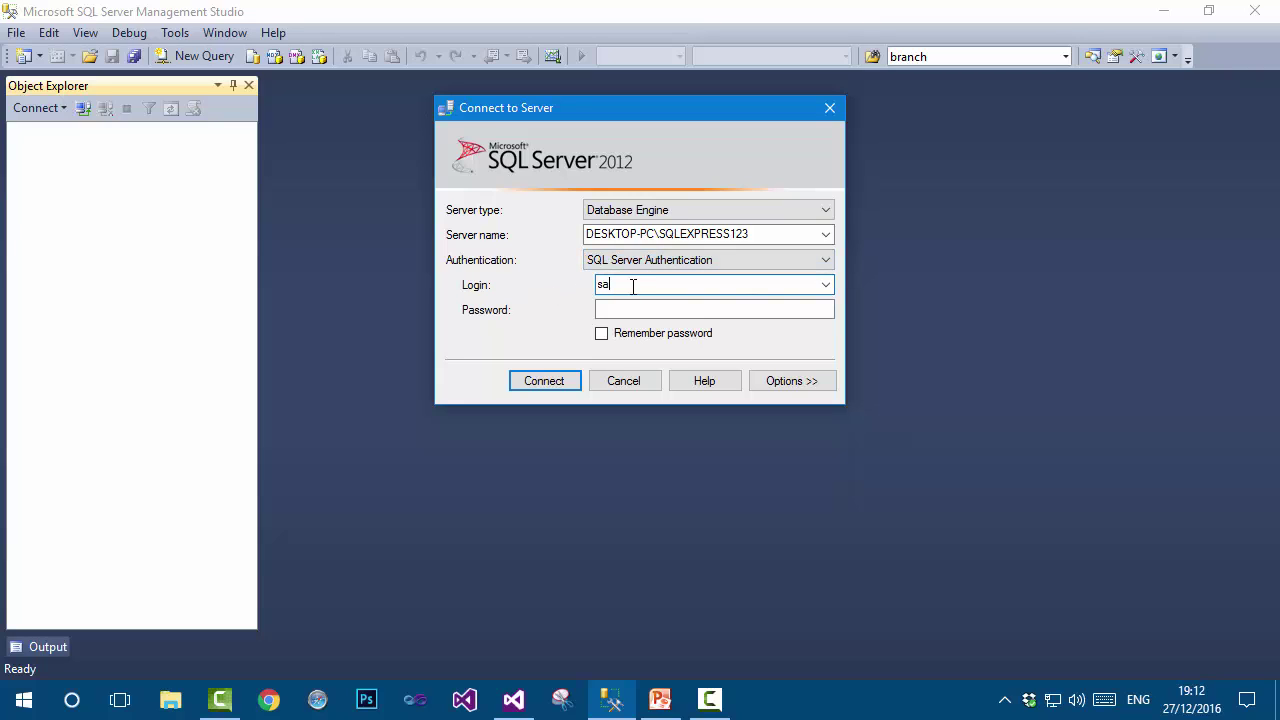
left_click(629, 309)
double_click(623, 284)
left_click(656, 287)
left_click_drag(618, 287, 578, 284)
left_click(641, 310)
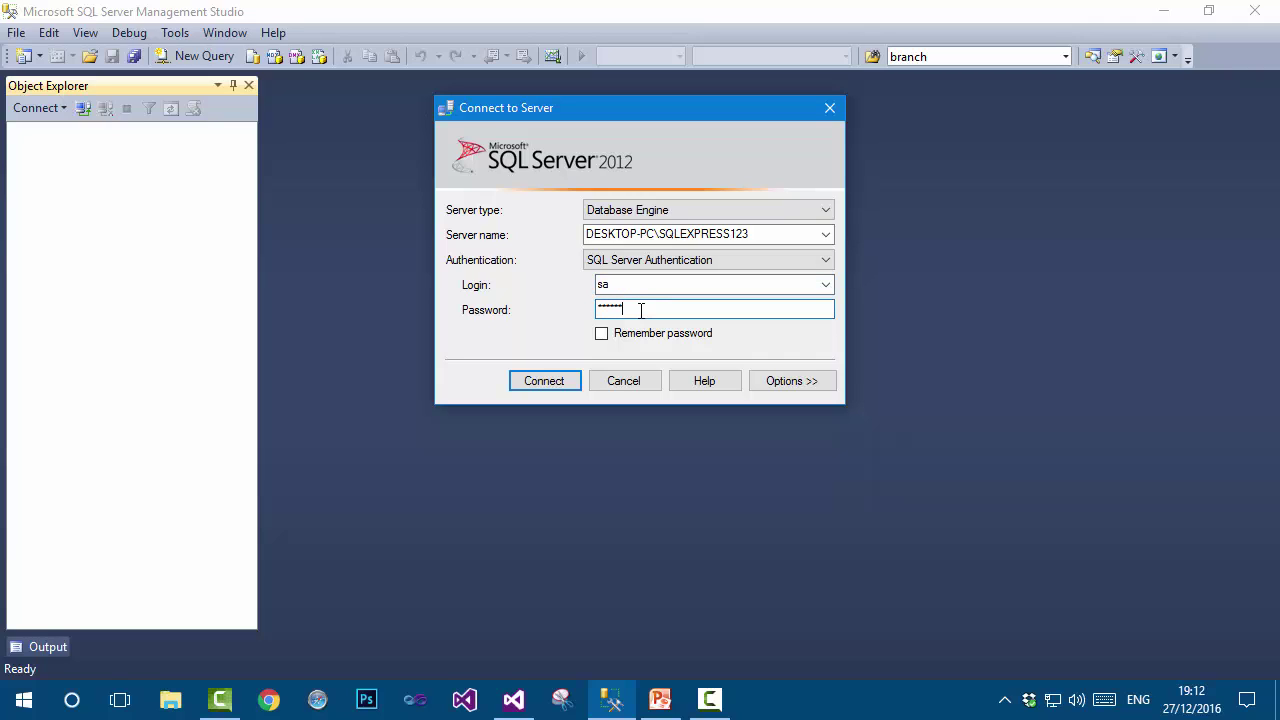
left_click(558, 375)
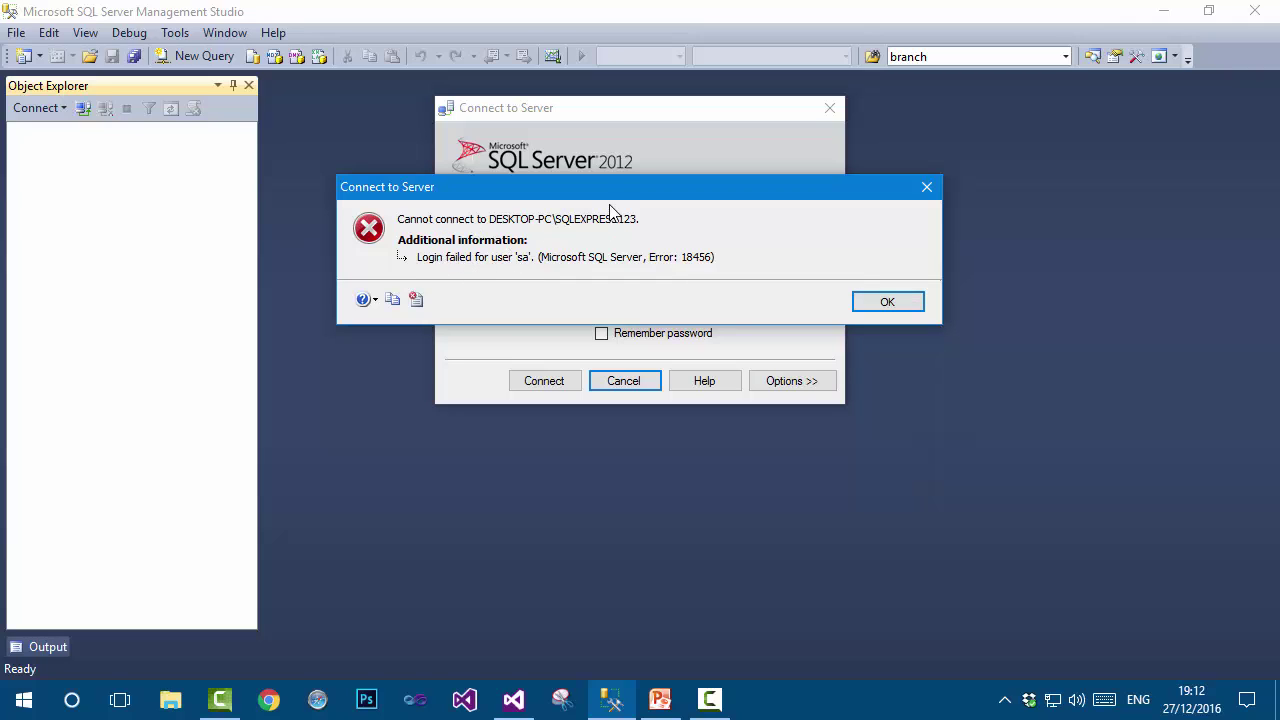
Dismiss the Error 18456 login failure and reconnect with Windows Authentication.
left_click_drag(614, 190, 622, 410)
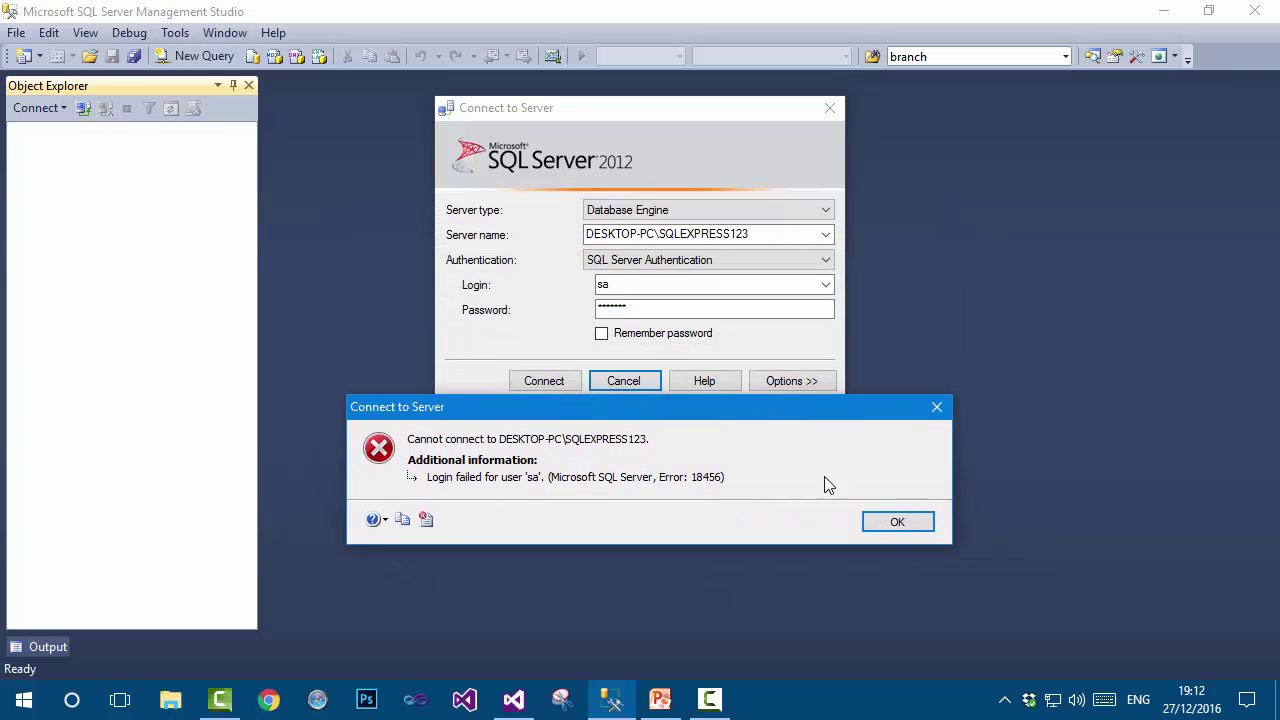
left_click(896, 521)
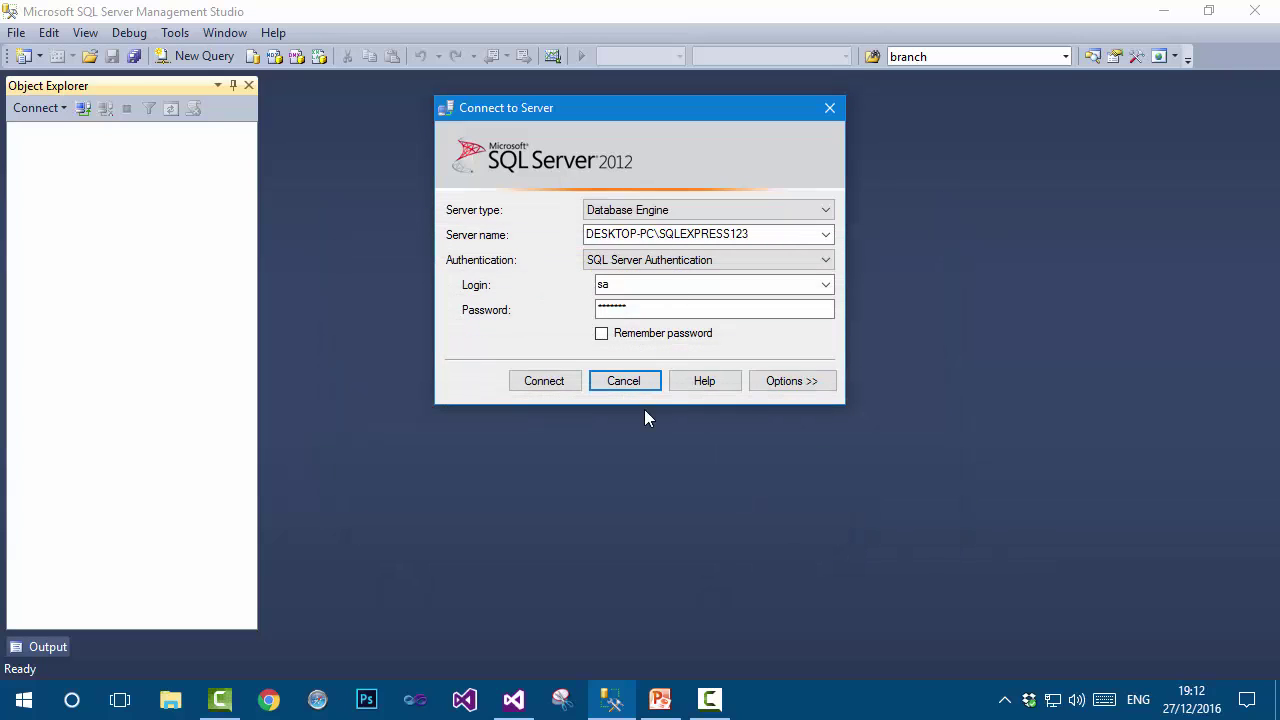
left_click(685, 259)
left_click(698, 279)
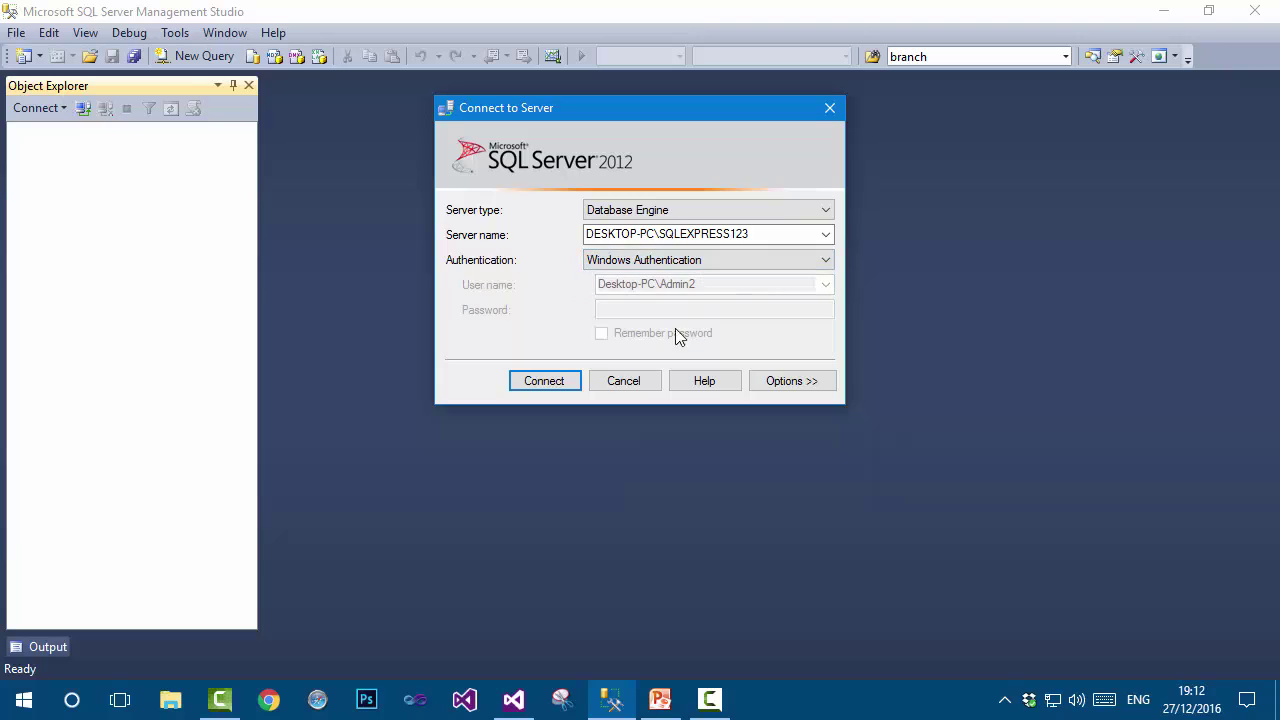
left_click(546, 384)
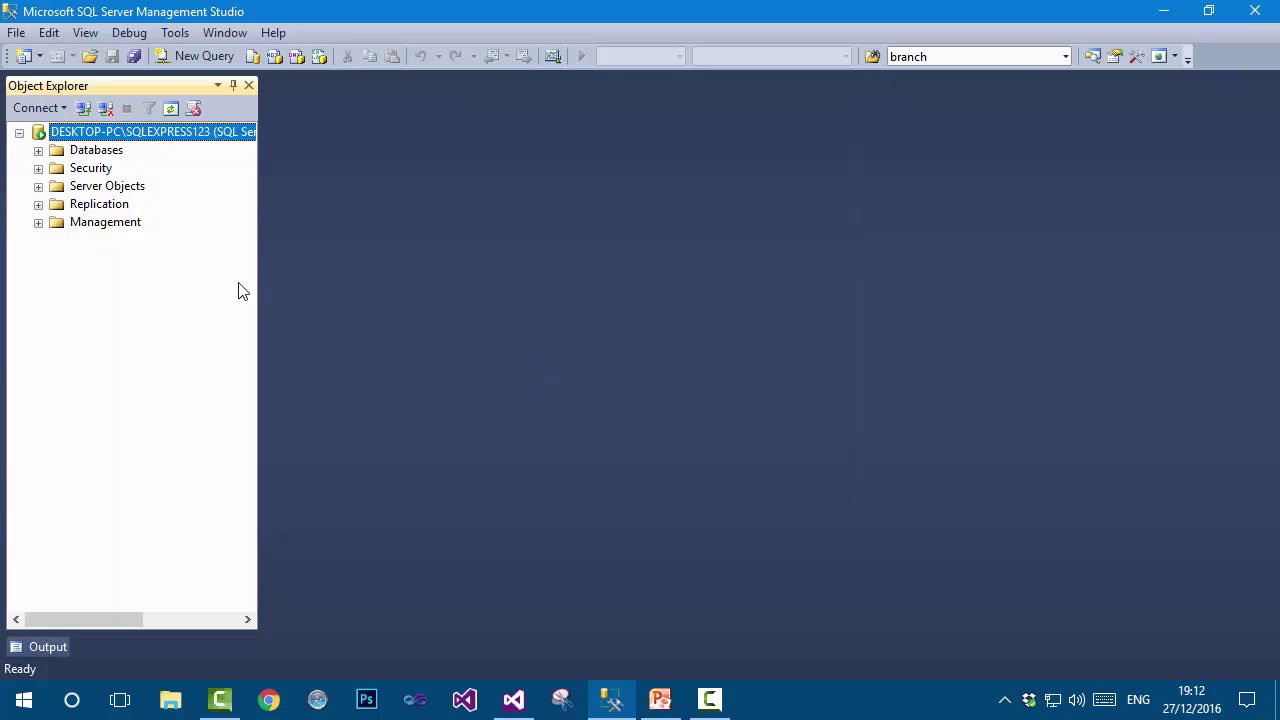
Widen the Object Explorer pane, then open and close the server's Properties unchanged.
left_click_drag(258, 266, 352, 272)
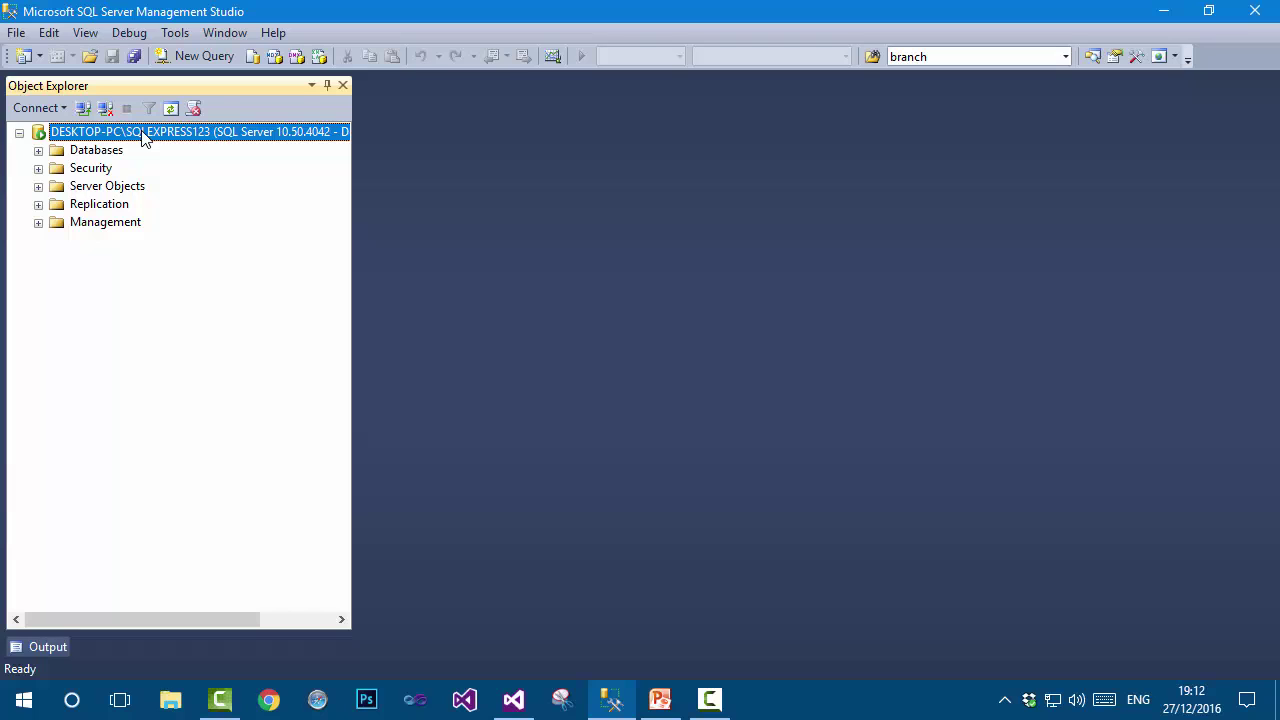
right_click(143, 138)
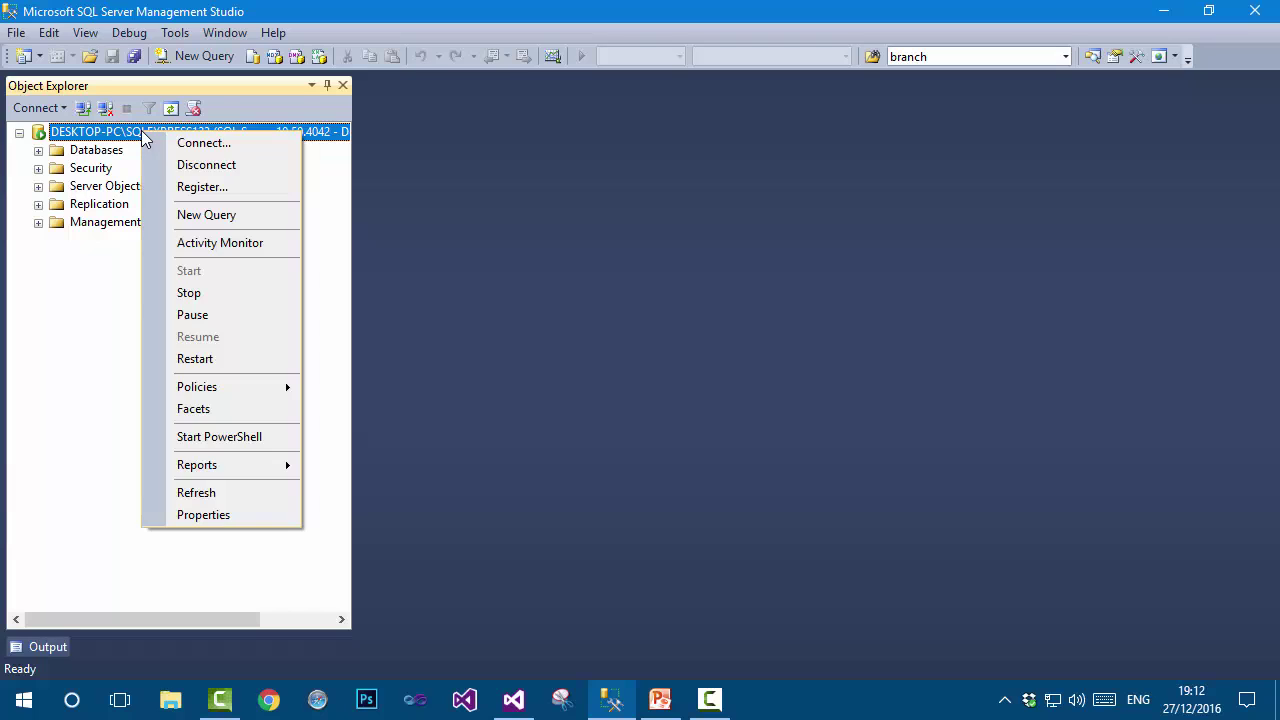
left_click(248, 515)
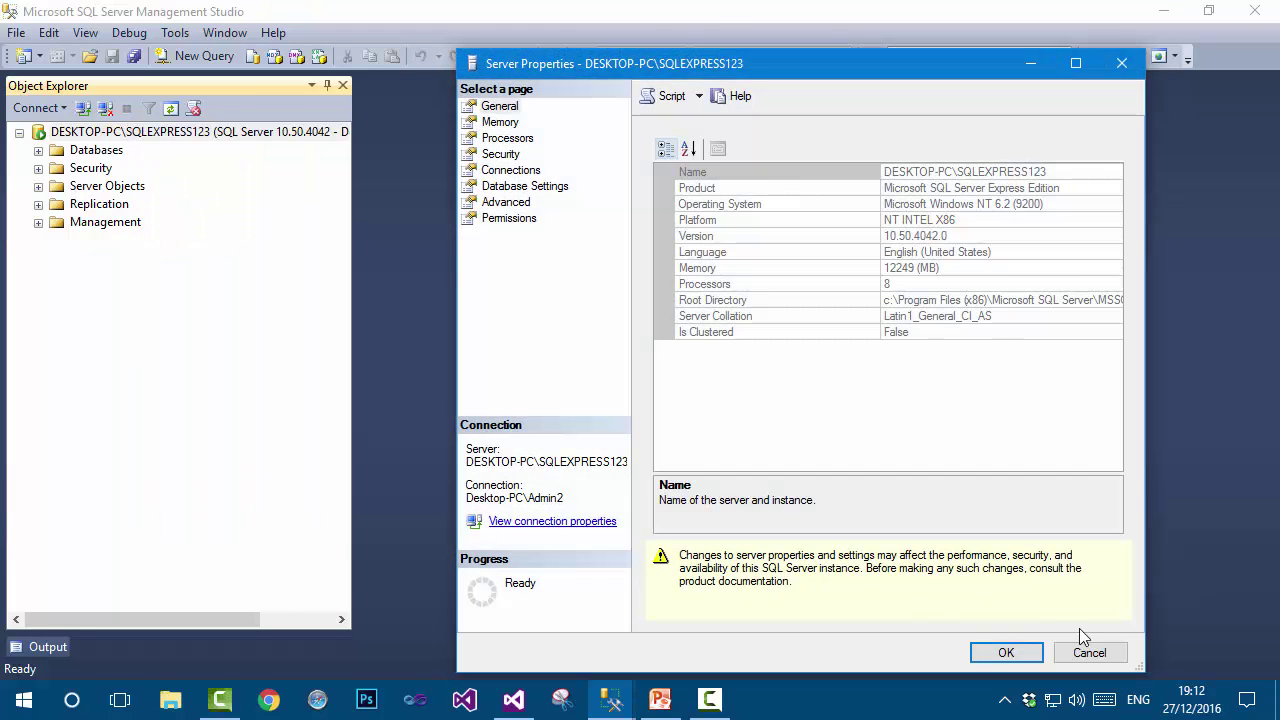
left_click(1089, 652)
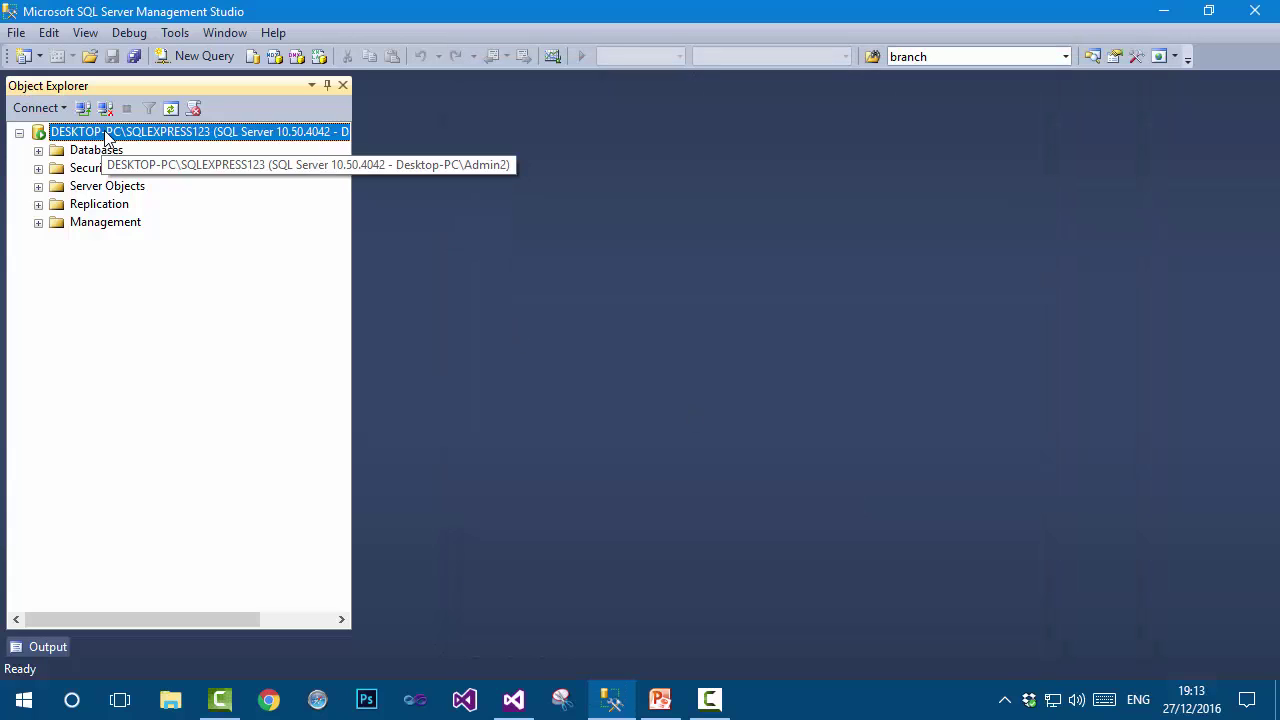
On the server's Security page, select SQL Server and Windows Authentication mode and apply.
right_click(107, 138)
left_click(196, 524)
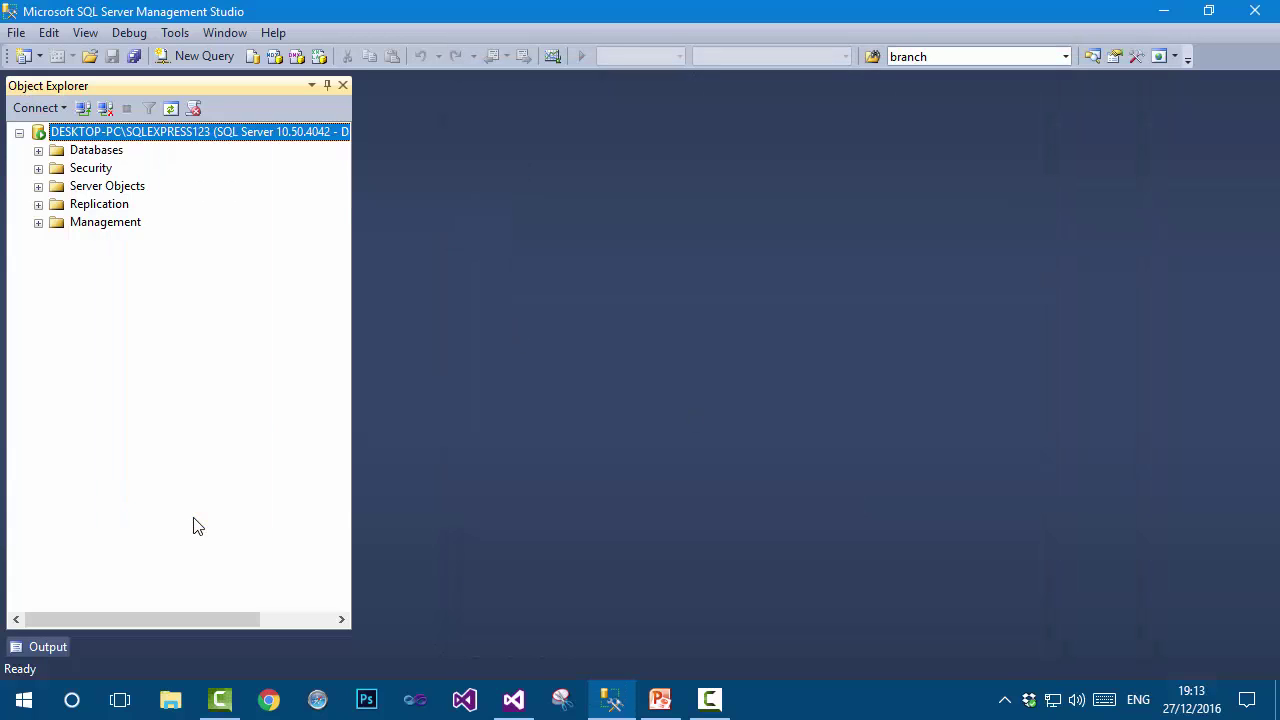
left_click(503, 157)
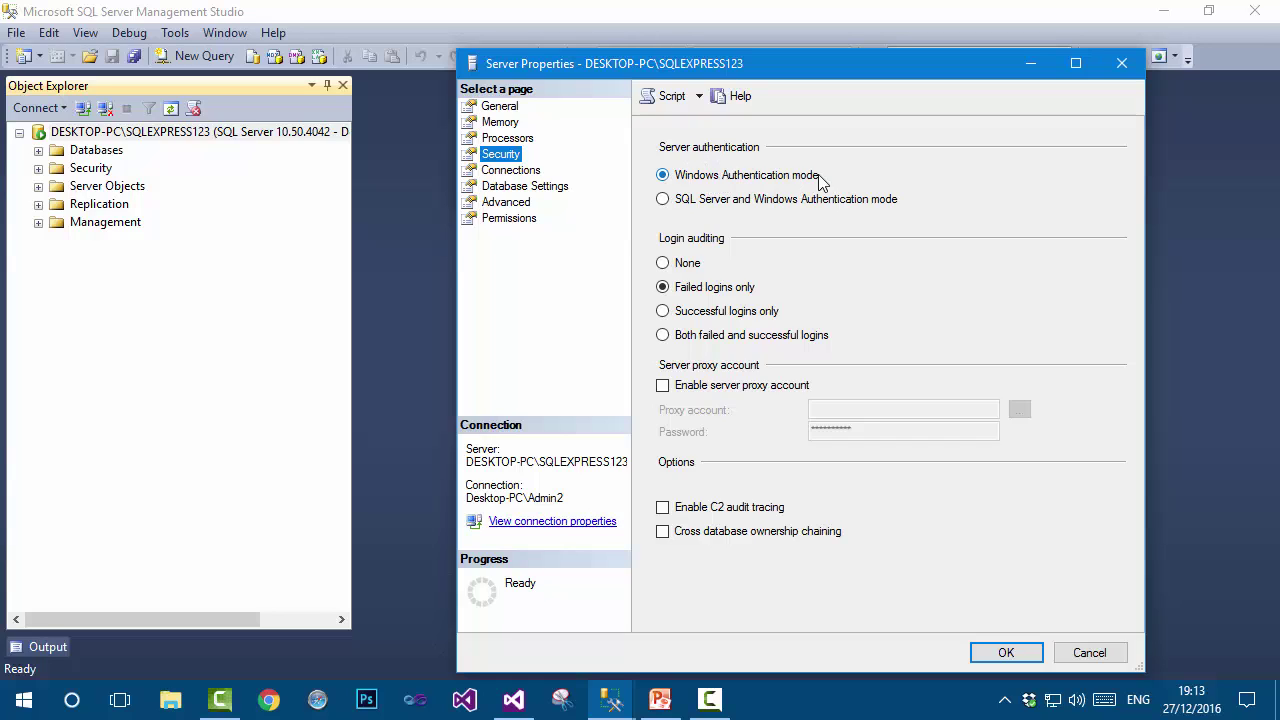
left_click(664, 200)
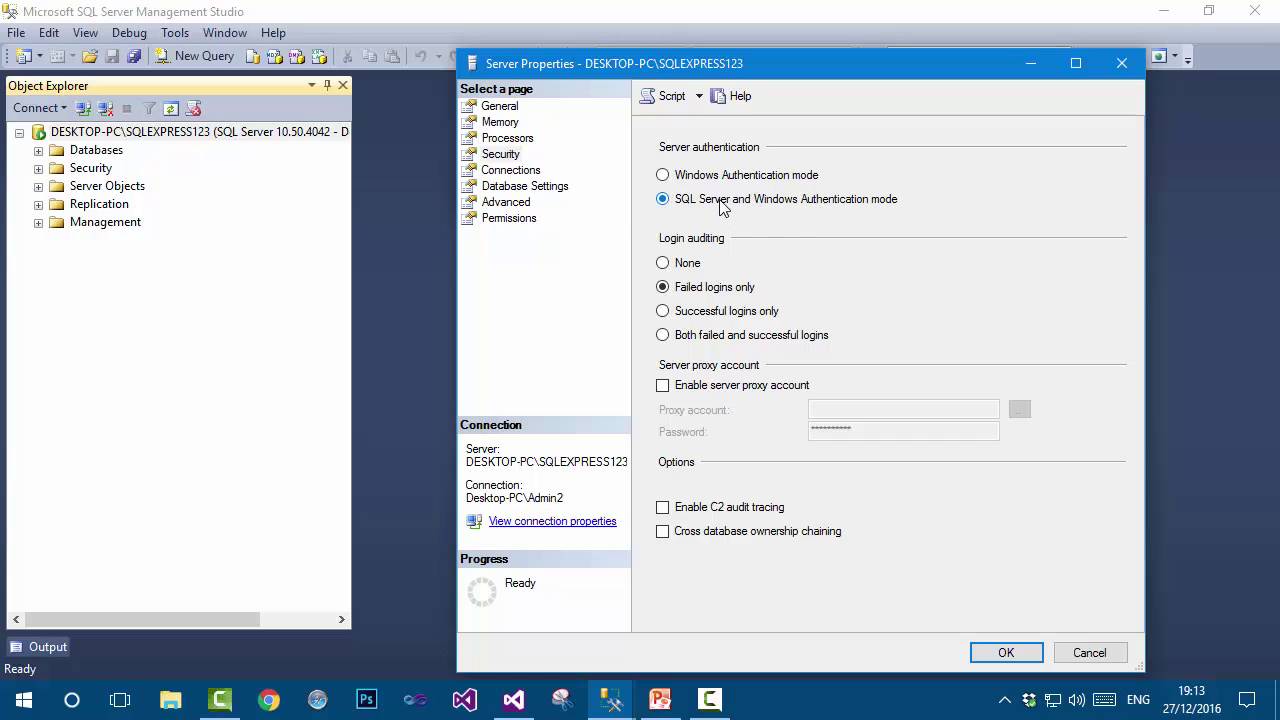
left_click(992, 655)
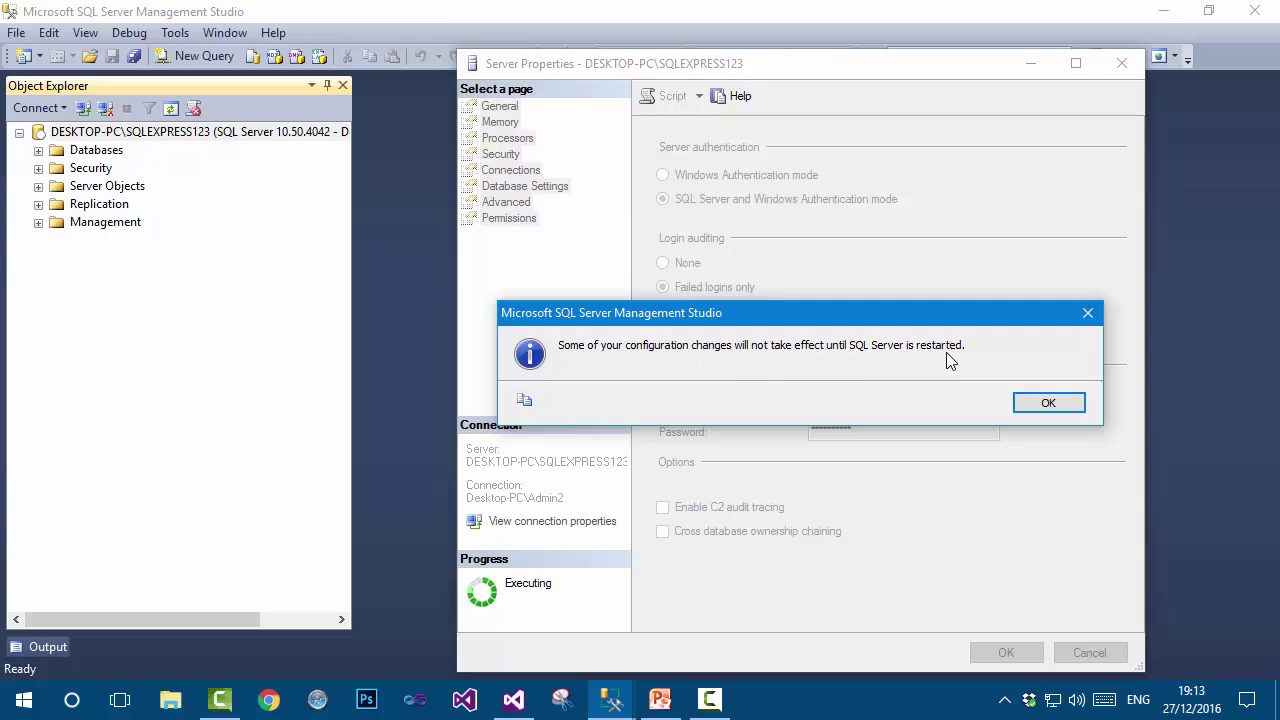
Acknowledge the restart notice, close Management Studio, and launch Task Manager from the taskbar.
left_click(1058, 402)
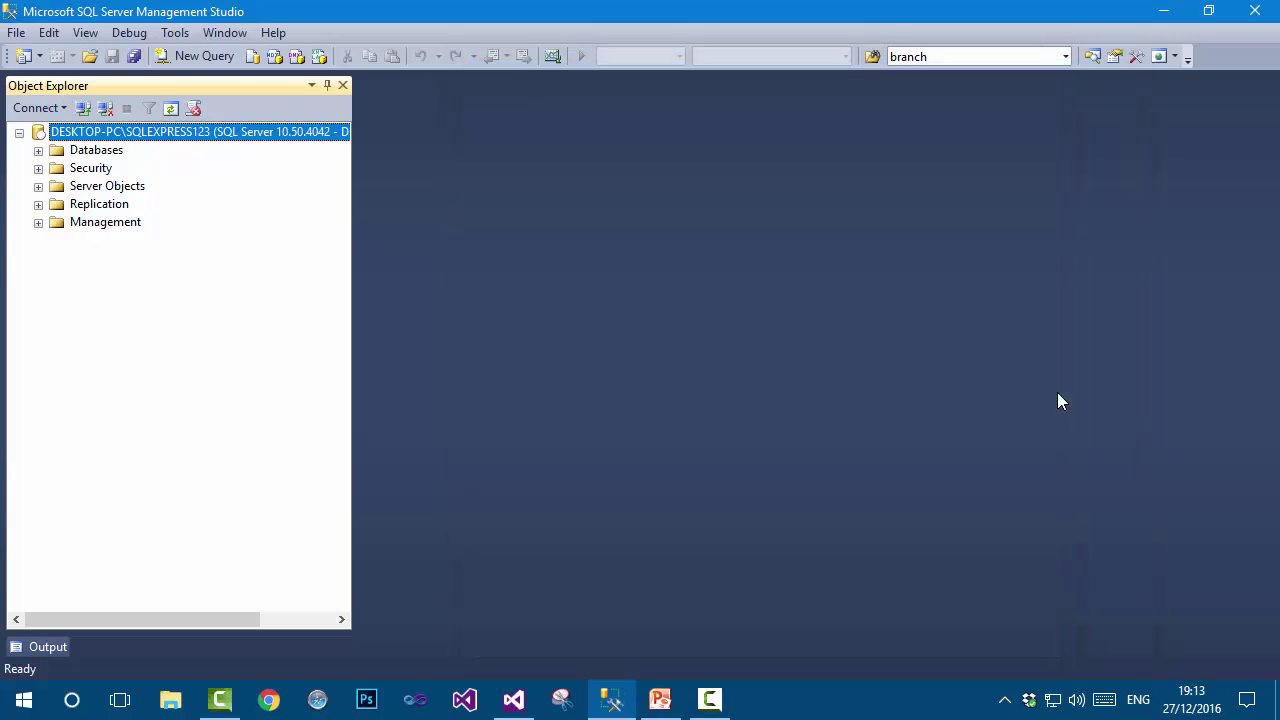
left_click(1254, 10)
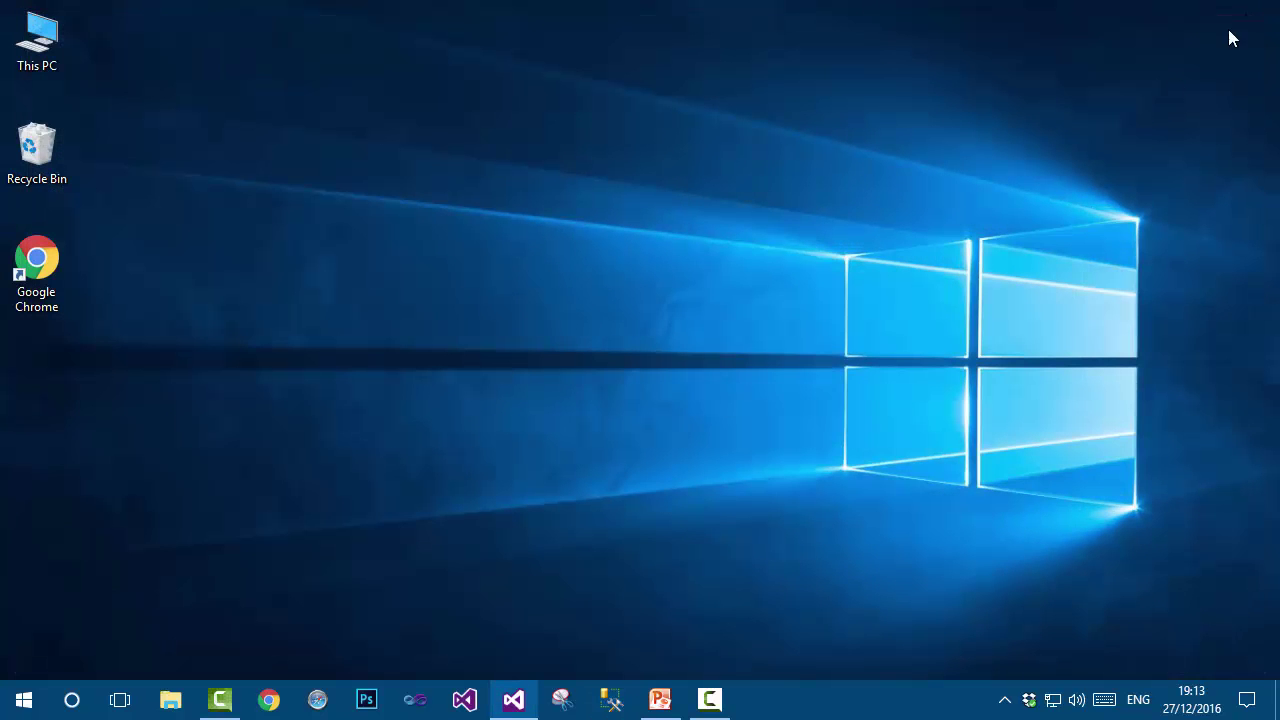
left_click(611, 699)
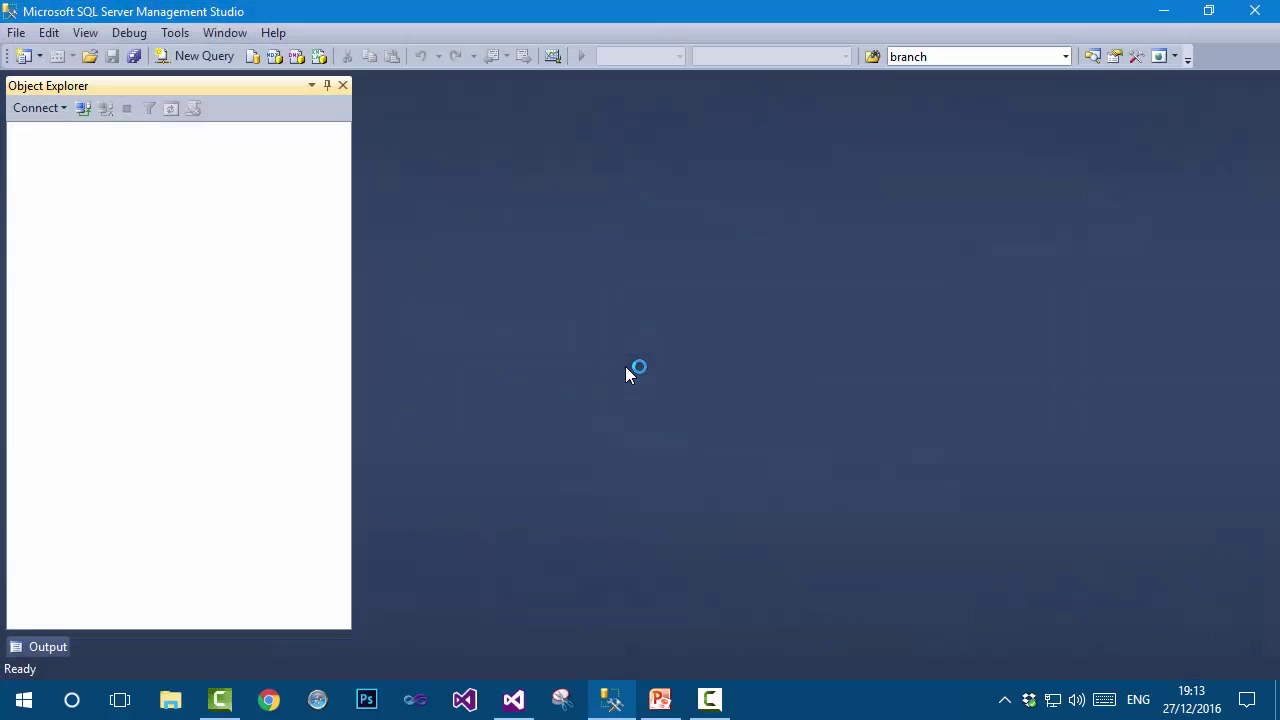
left_click(651, 383)
left_click(1252, 12)
right_click(848, 697)
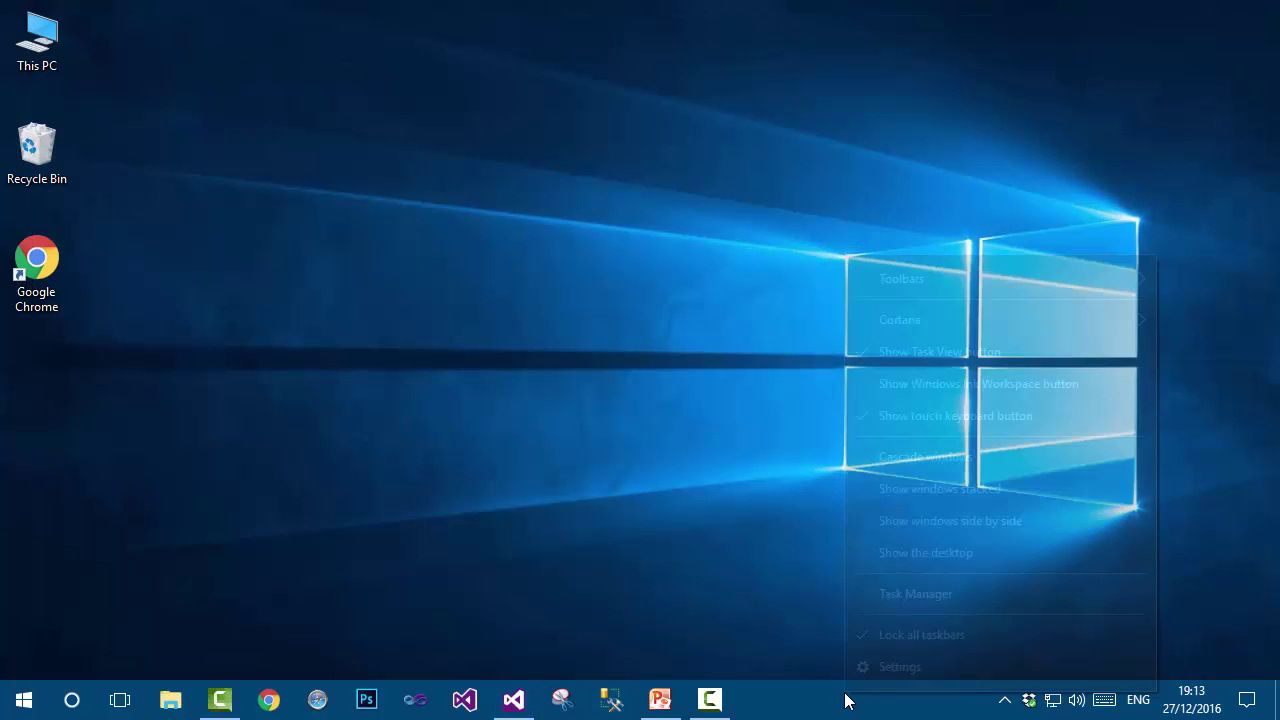
left_click(910, 599)
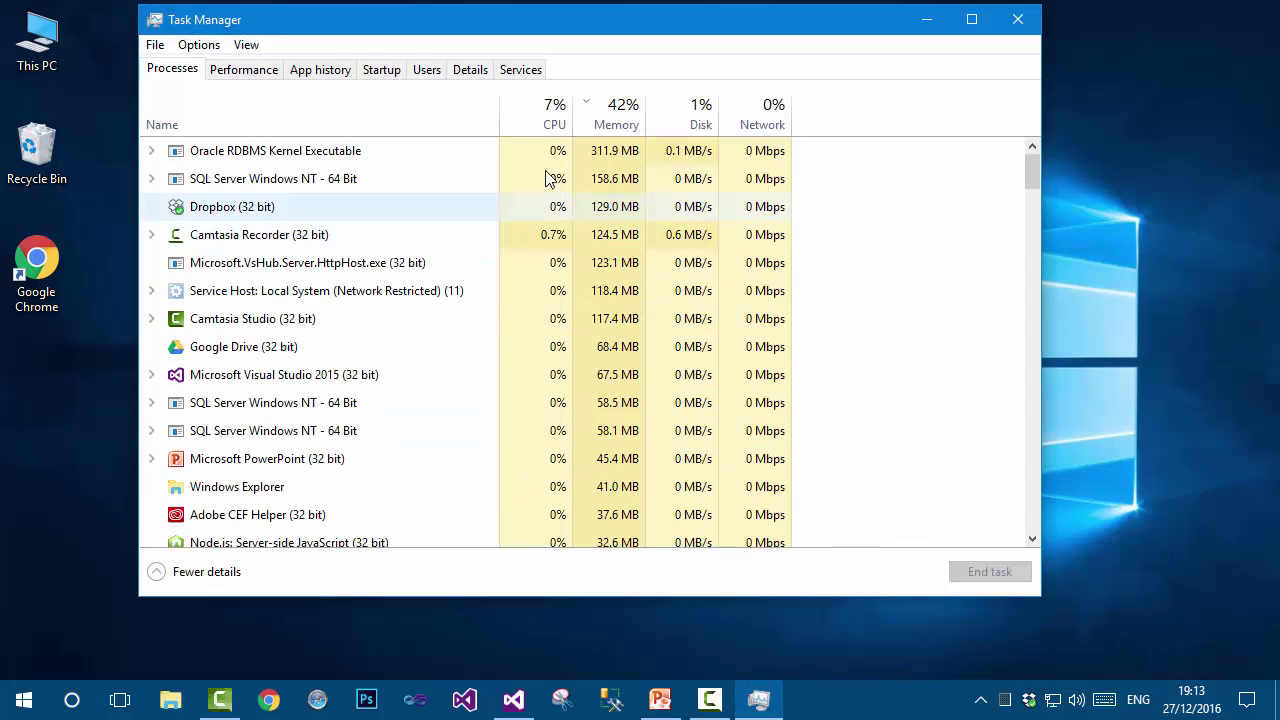
Restart the MSSQL$SQLEXPRESS123 service from Task Manager's Services list, then close Task Manager.
left_click(518, 70)
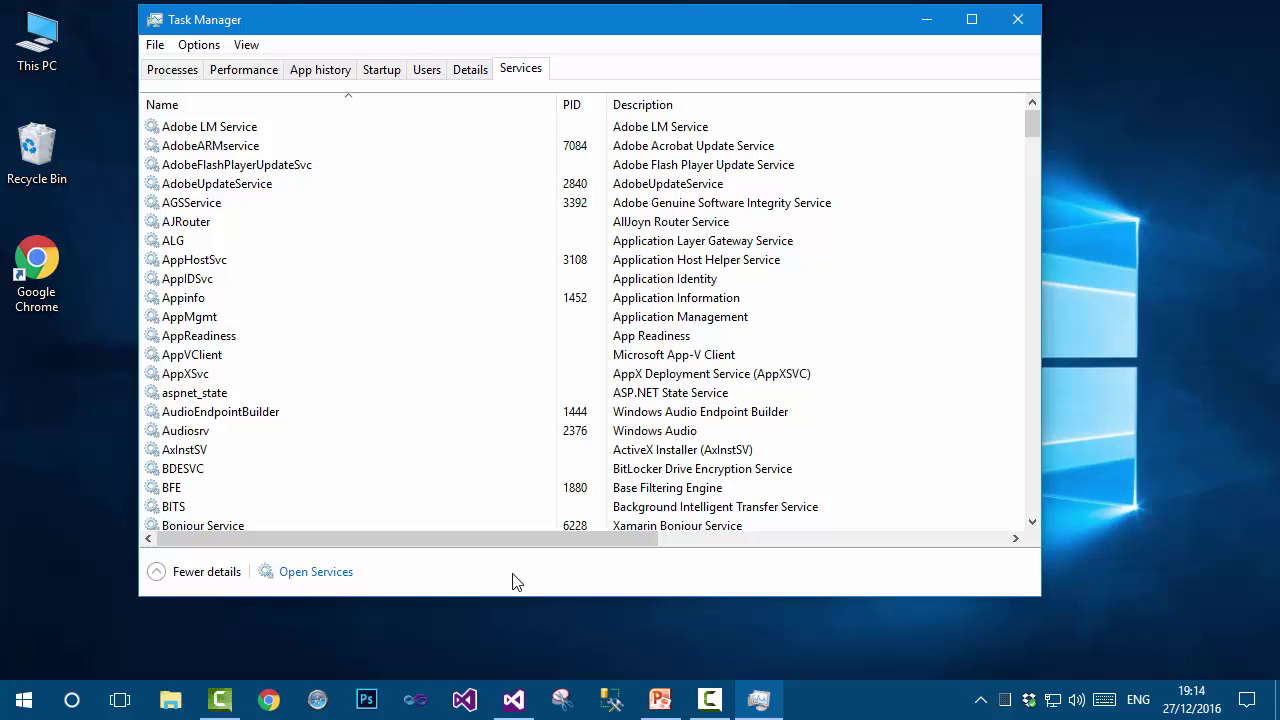
left_click(312, 392)
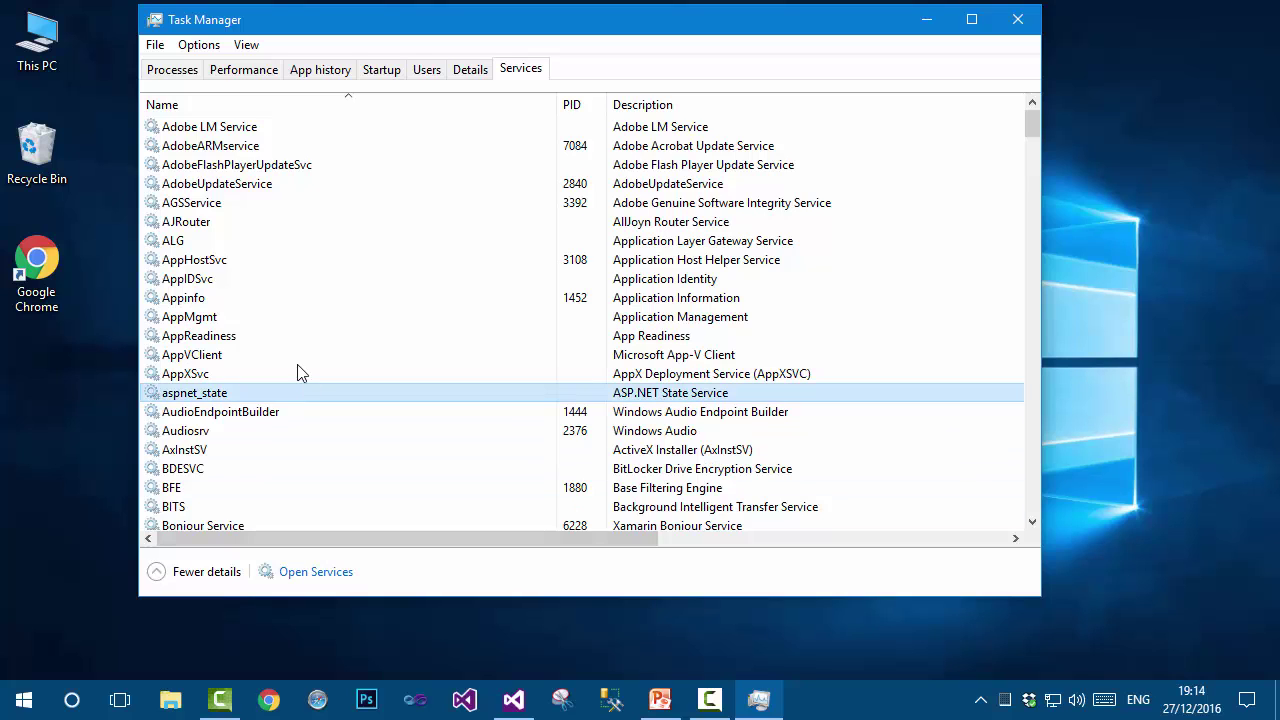
left_click(230, 105)
left_click(232, 105)
scroll(262, 300, "down", 11)
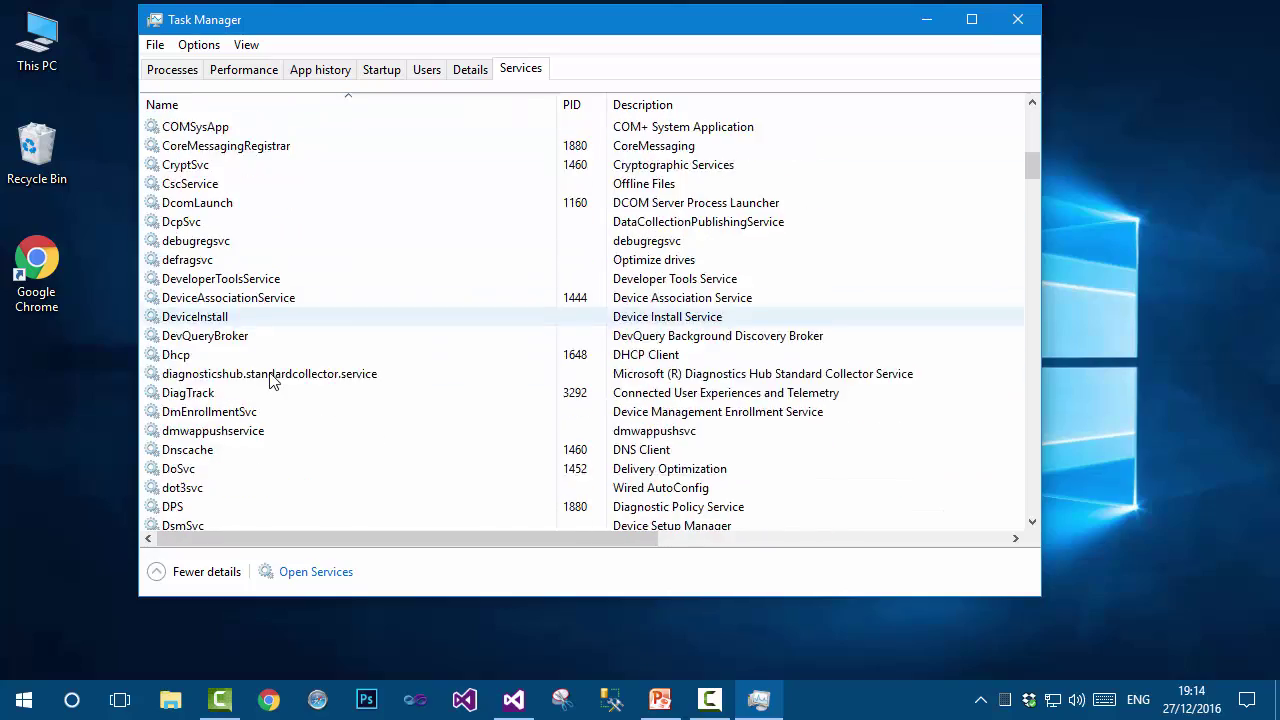
scroll(272, 390, "down", 20)
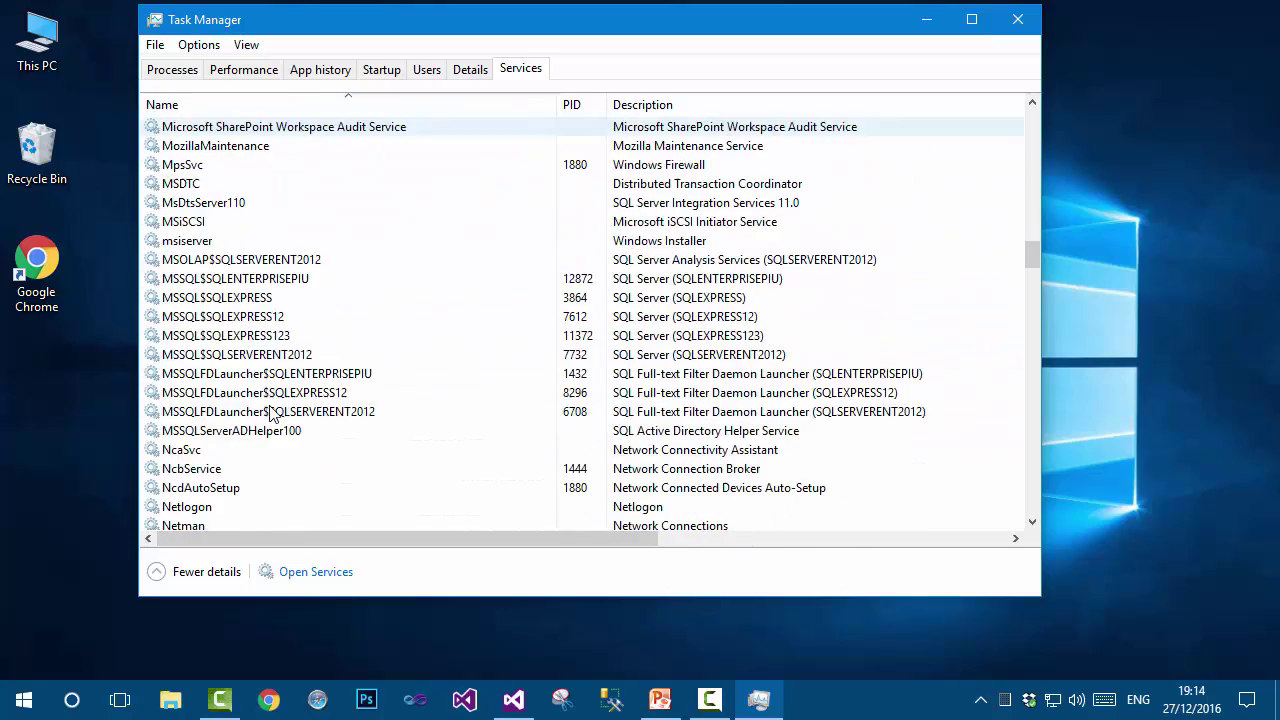
left_click(229, 335)
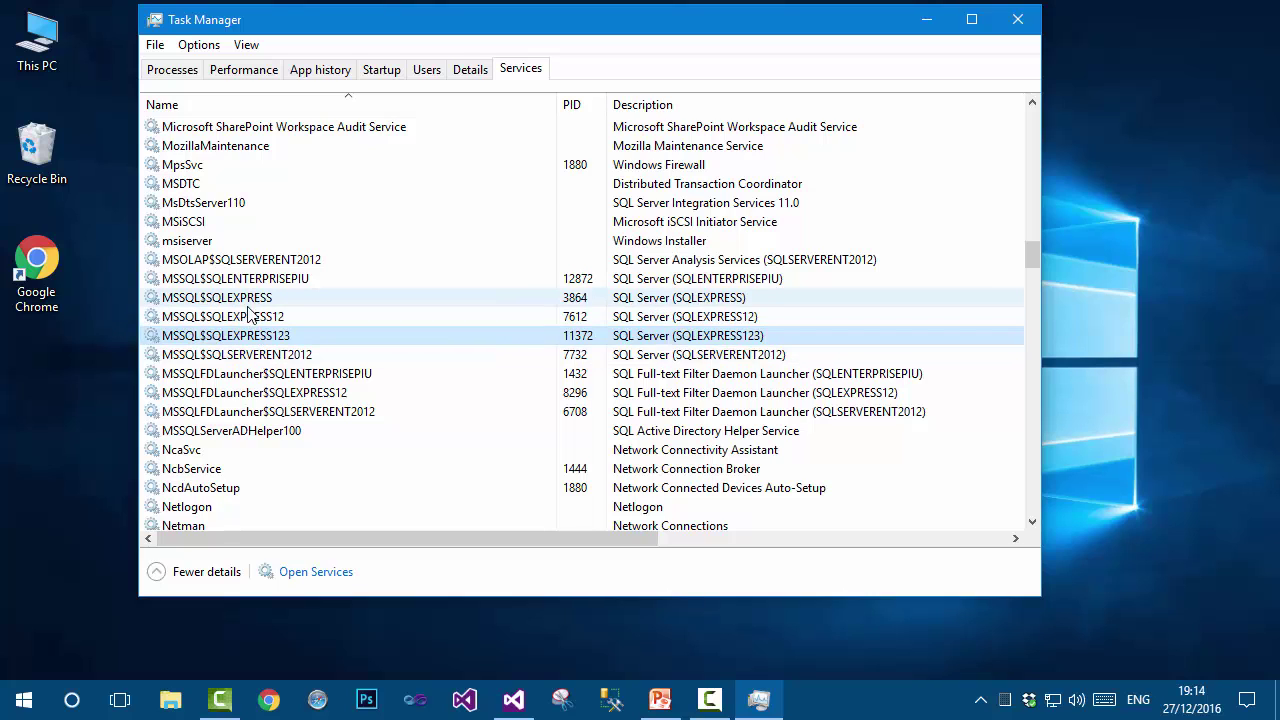
right_click(285, 342)
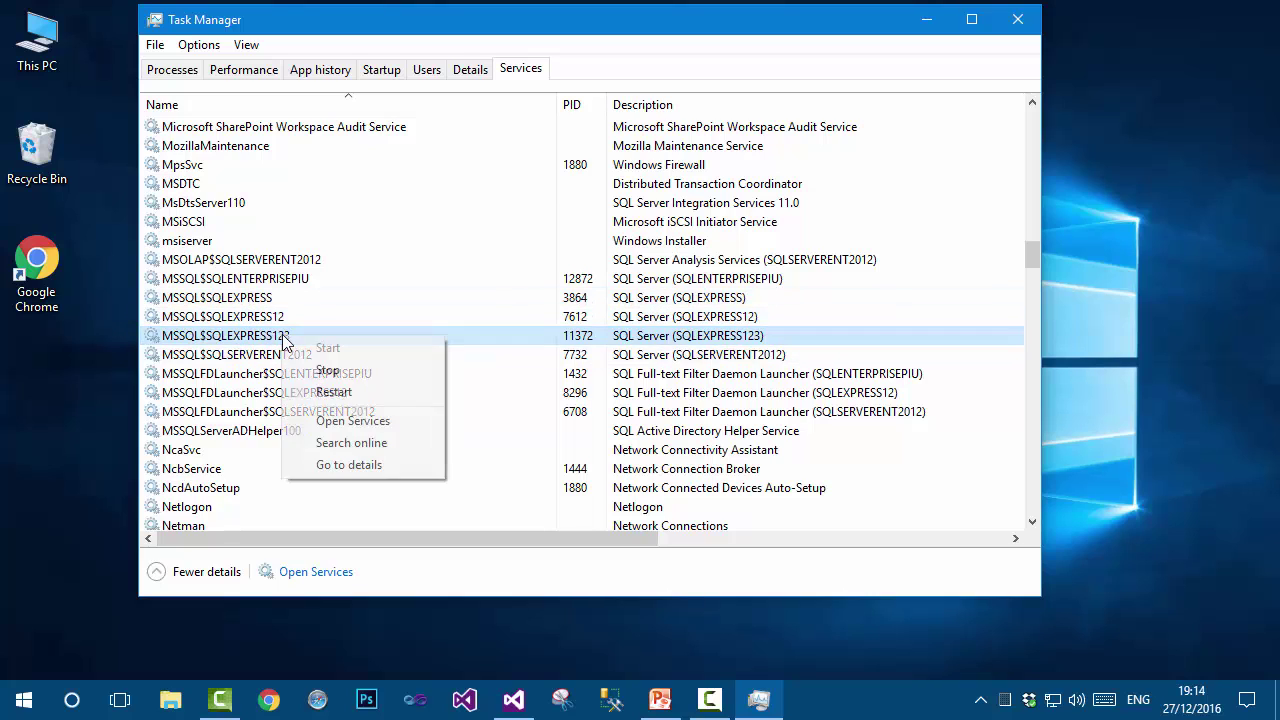
left_click(350, 393)
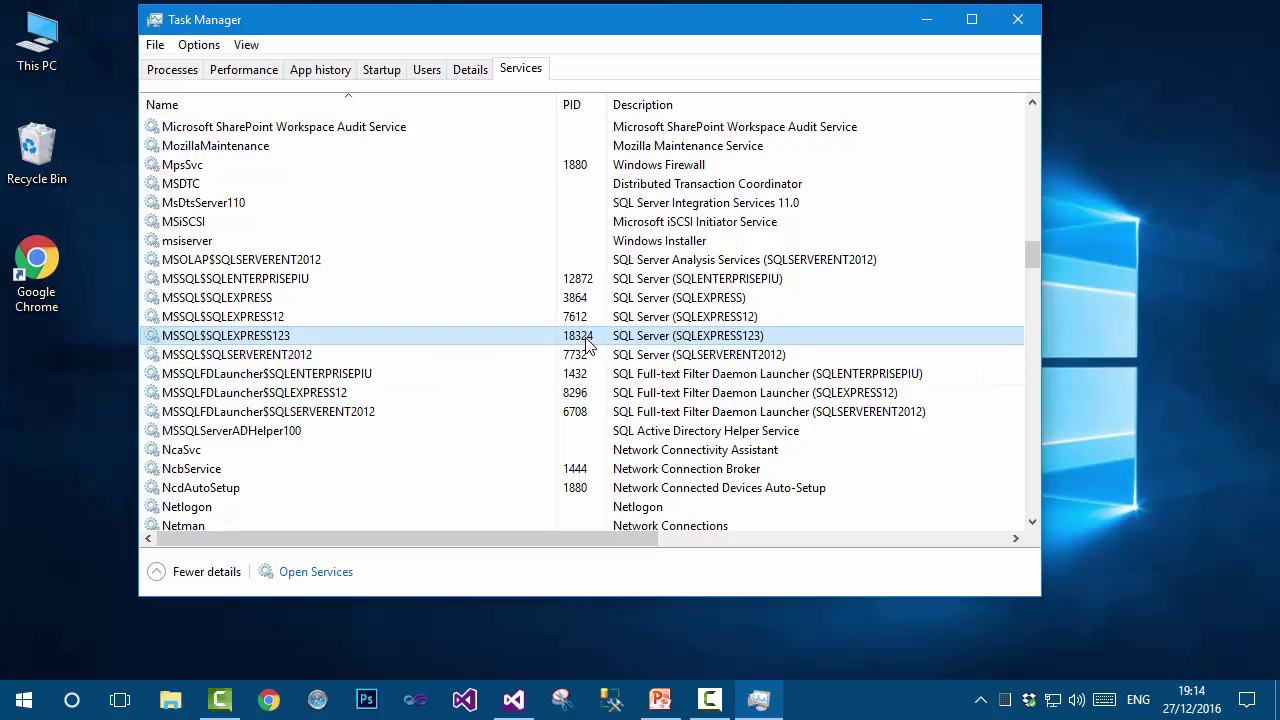
left_click(1017, 20)
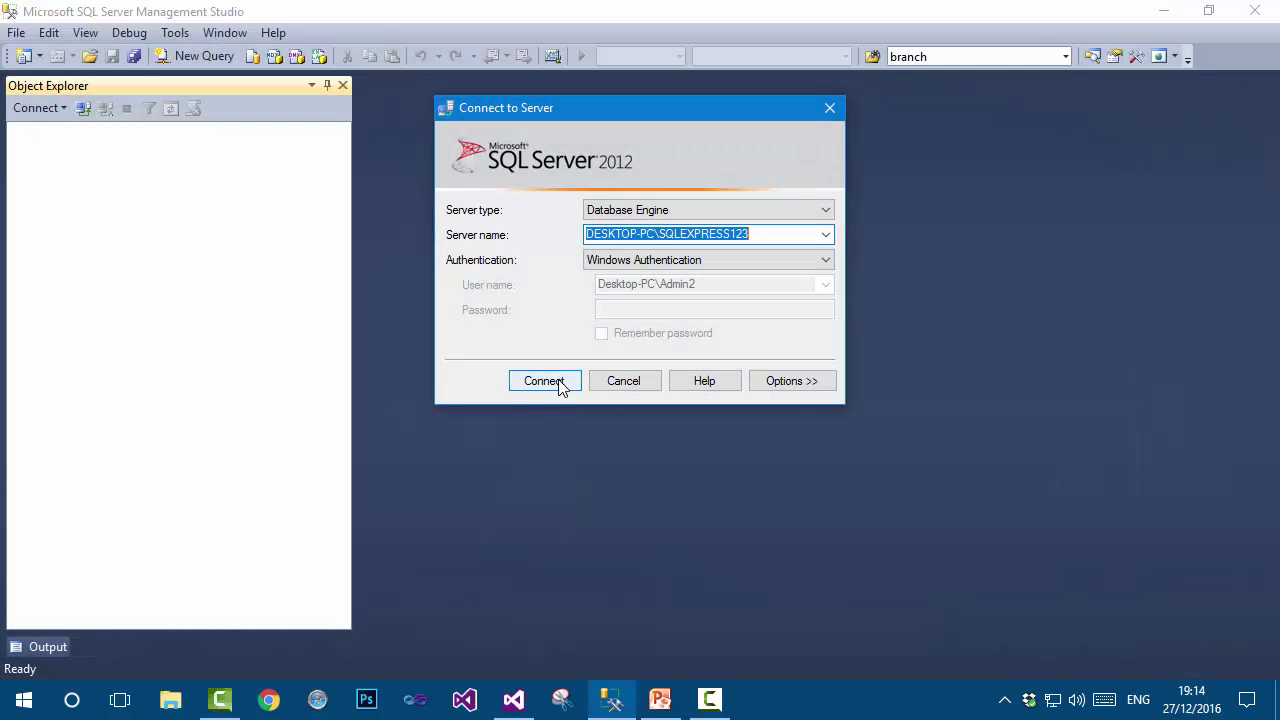
Connect with Windows Authentication, disconnect, and start a new SQL Server Authentication connection.
left_click(558, 380)
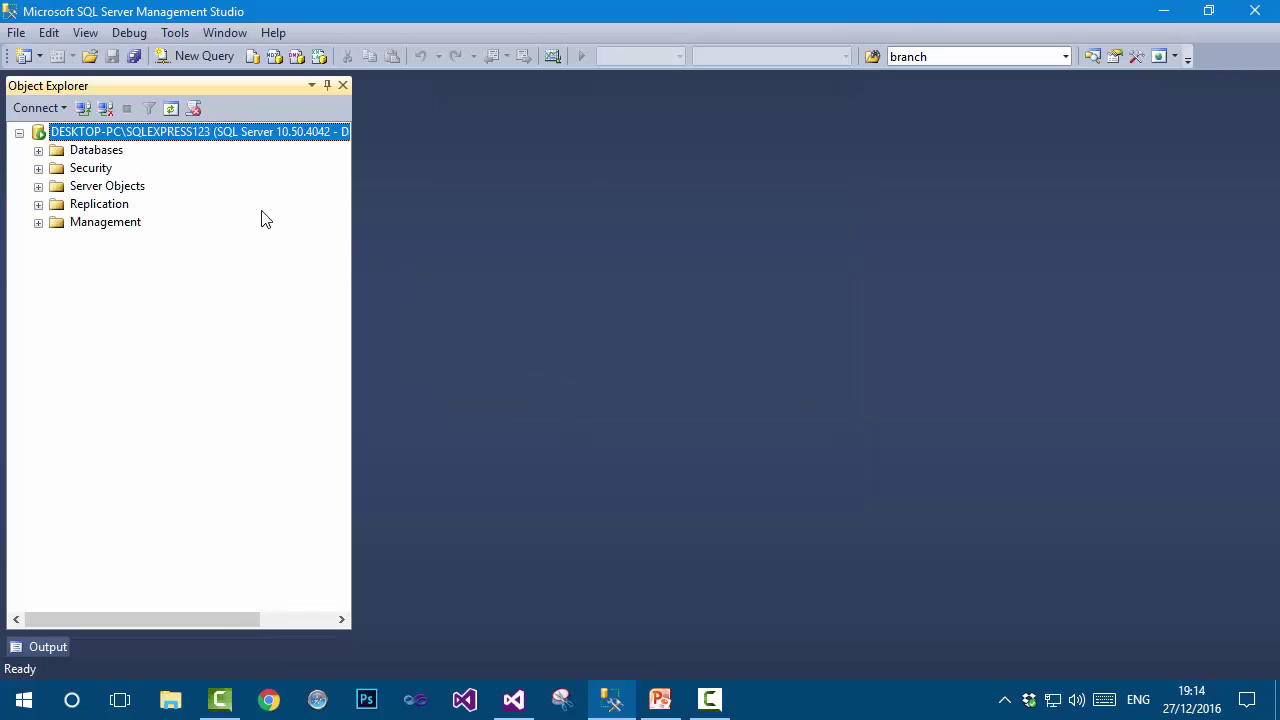
left_click(110, 108)
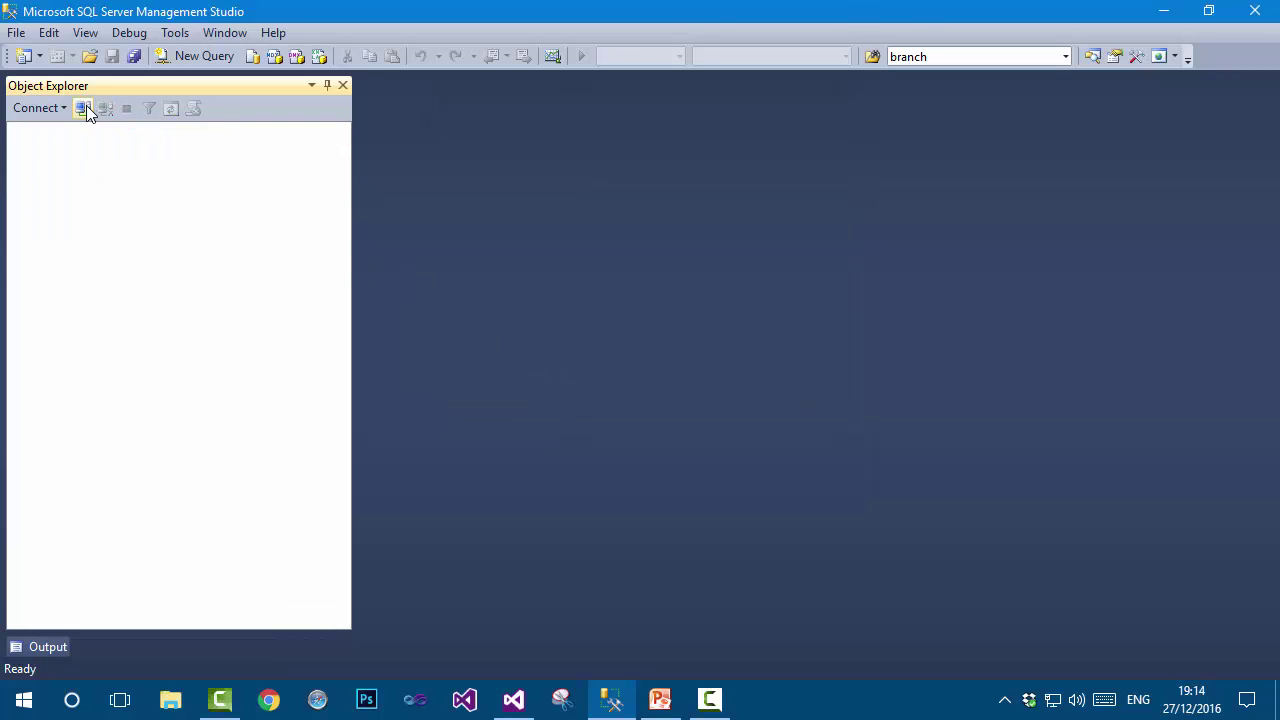
left_click(83, 108)
left_click(714, 259)
left_click(636, 289)
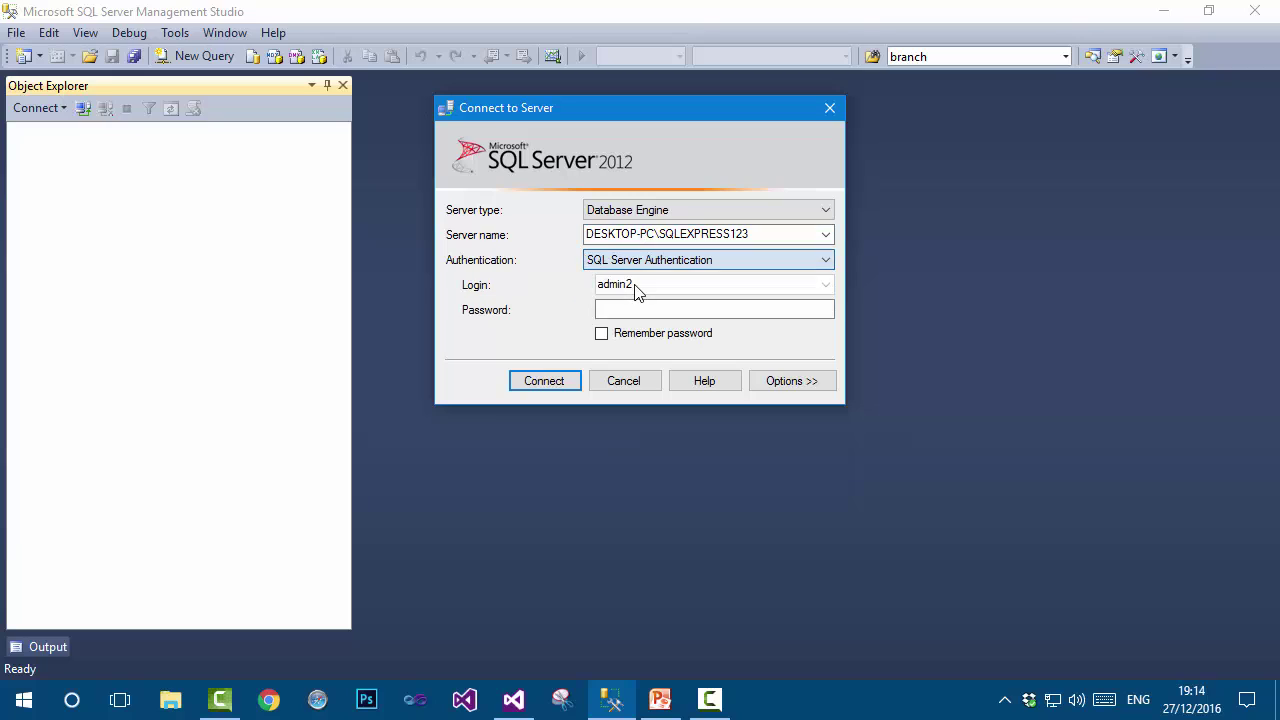
Attempt signing in as sa with its password and dismiss the disabled-account Error 18470.
key("Tab")
type("sa")
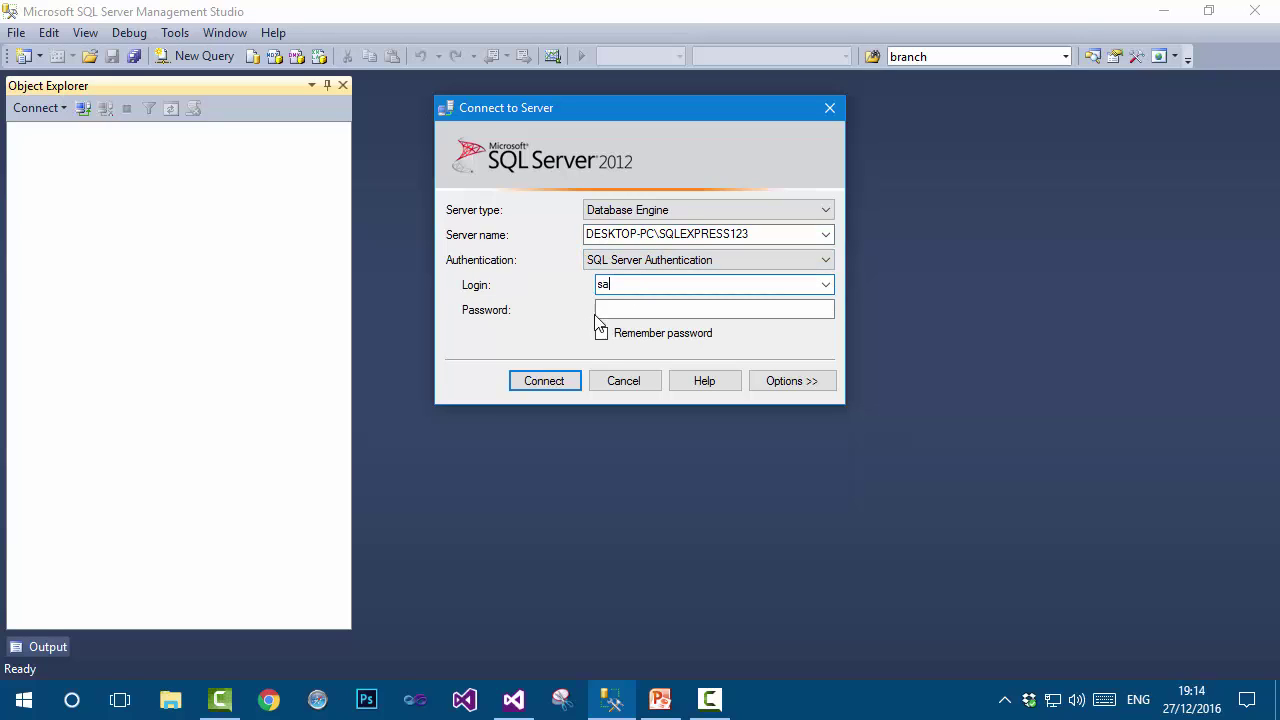
left_click(613, 310)
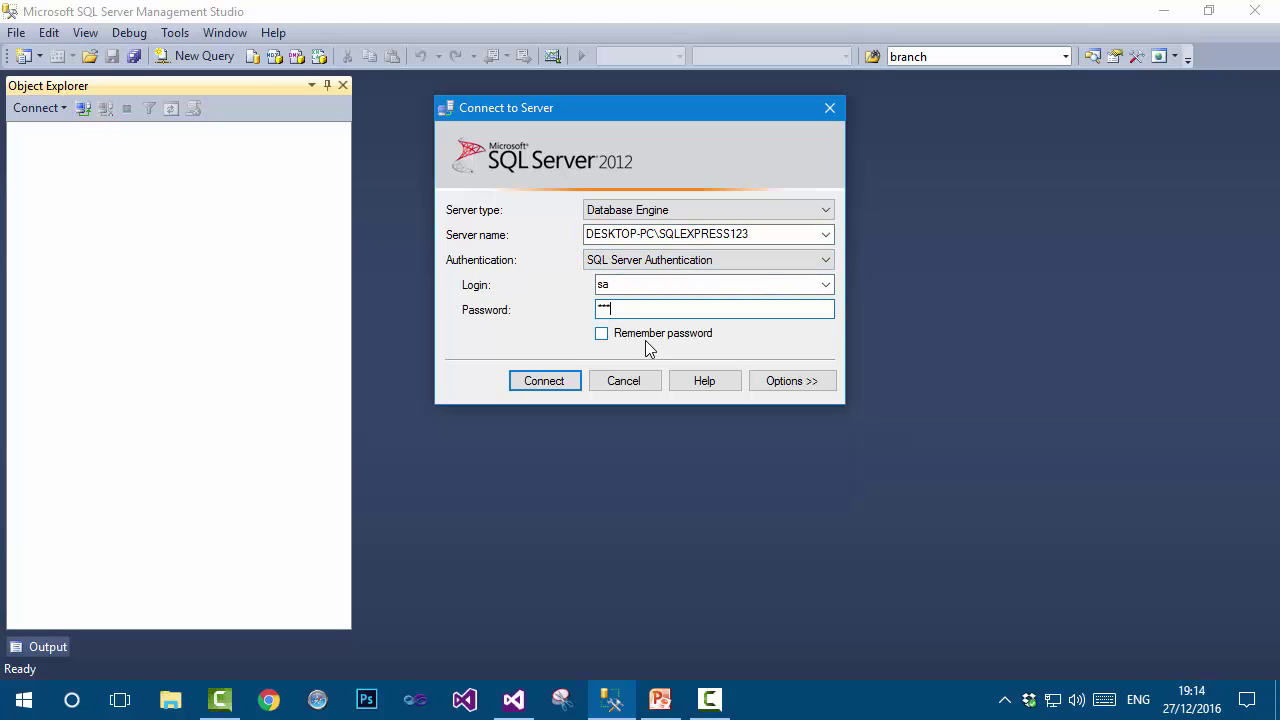
type("123456")
left_click(562, 381)
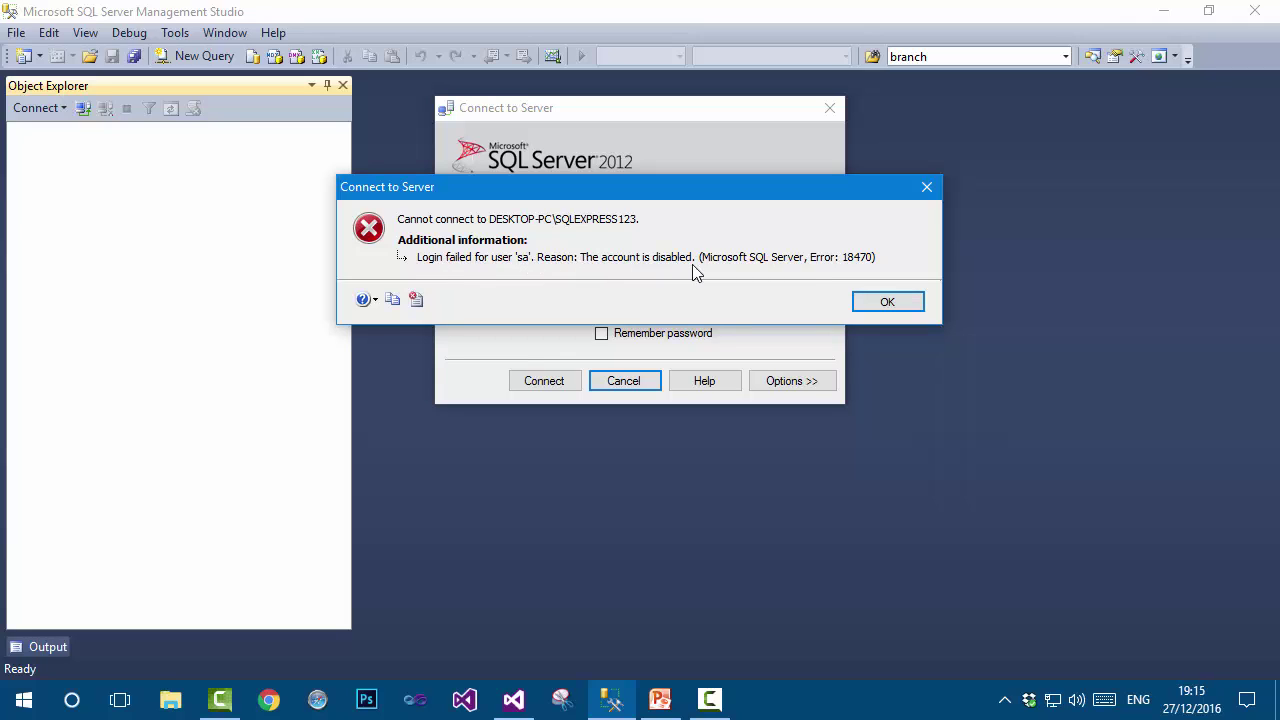
left_click(886, 302)
Reconnect with Windows Authentication and expand Security > Logins.
left_click(825, 260)
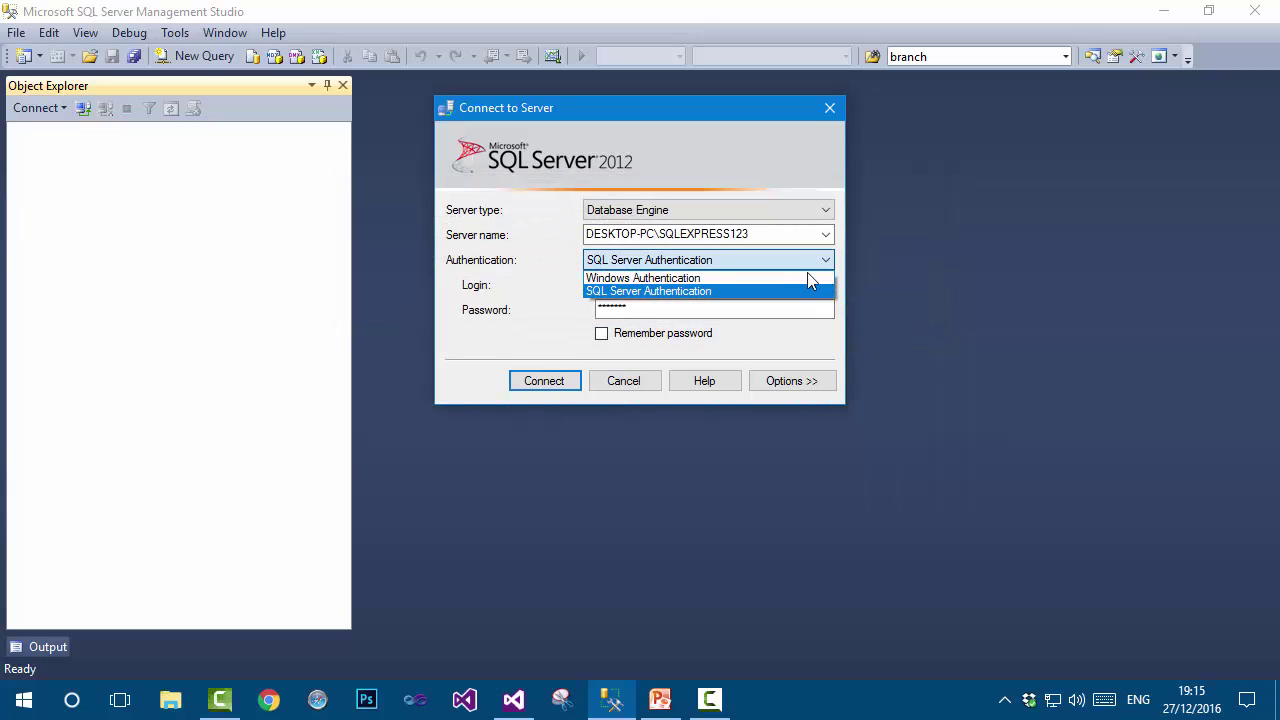
left_click(809, 278)
left_click(544, 380)
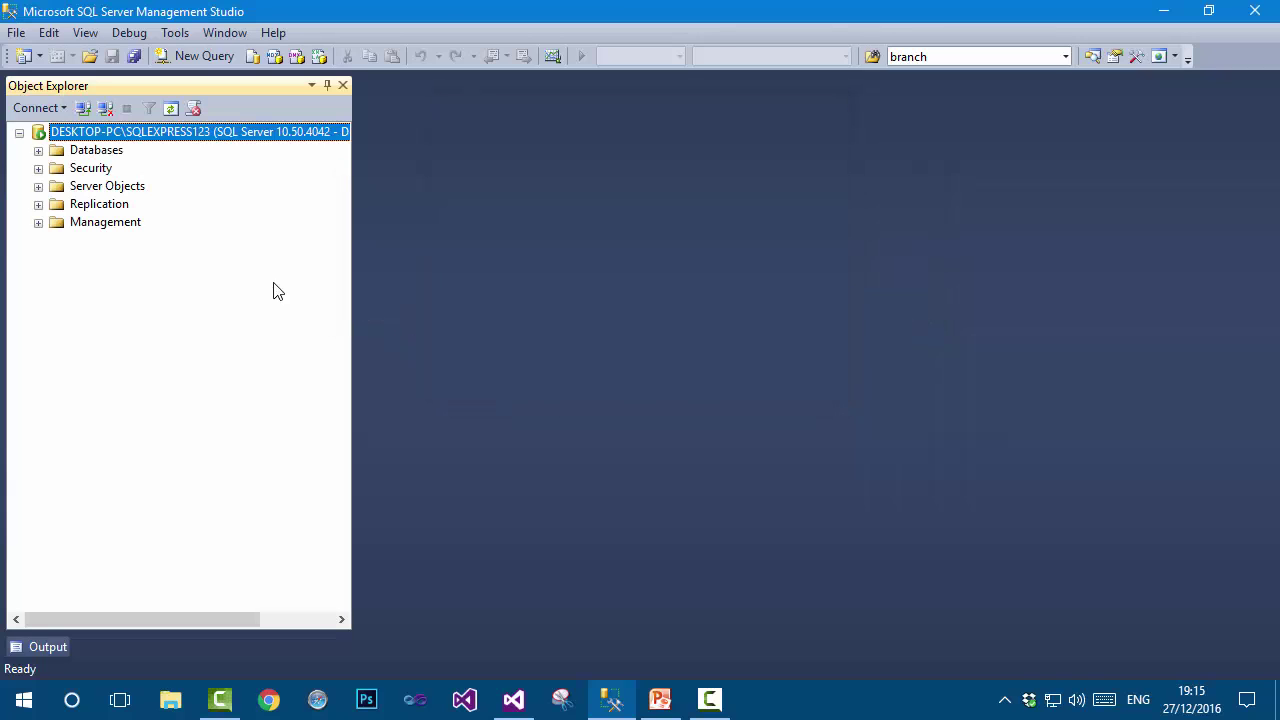
left_click(38, 168)
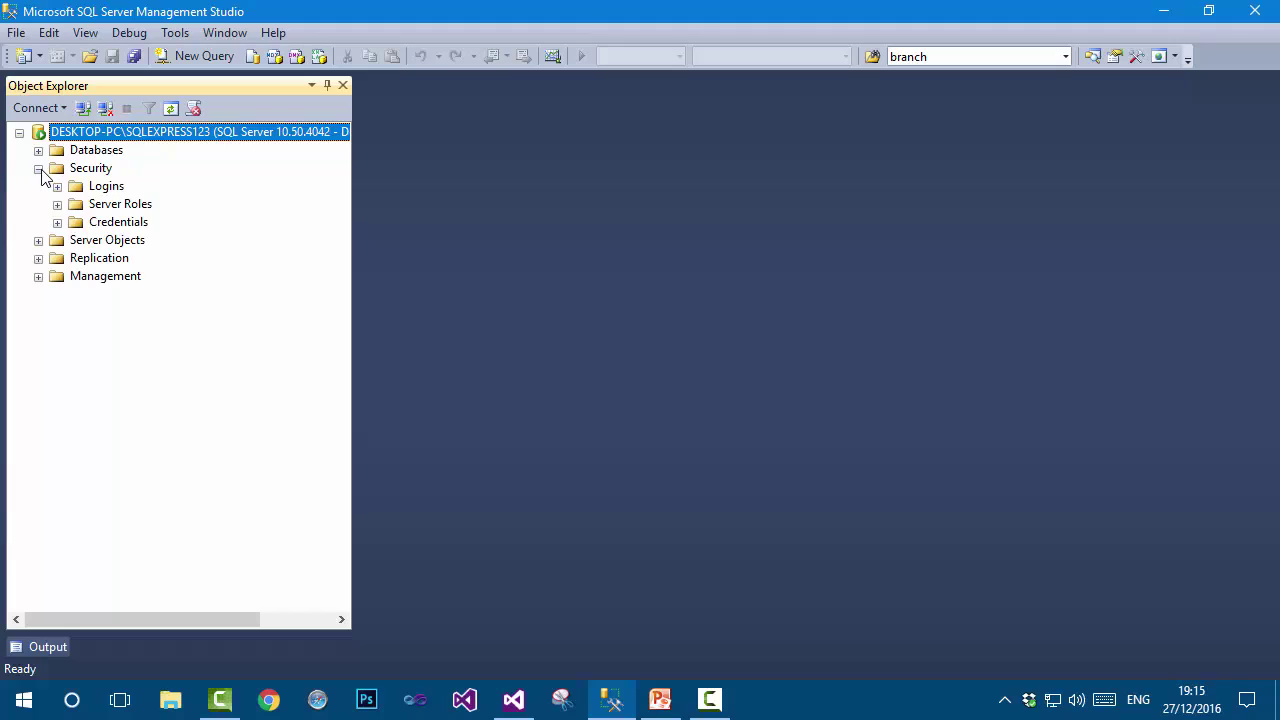
left_click(57, 187)
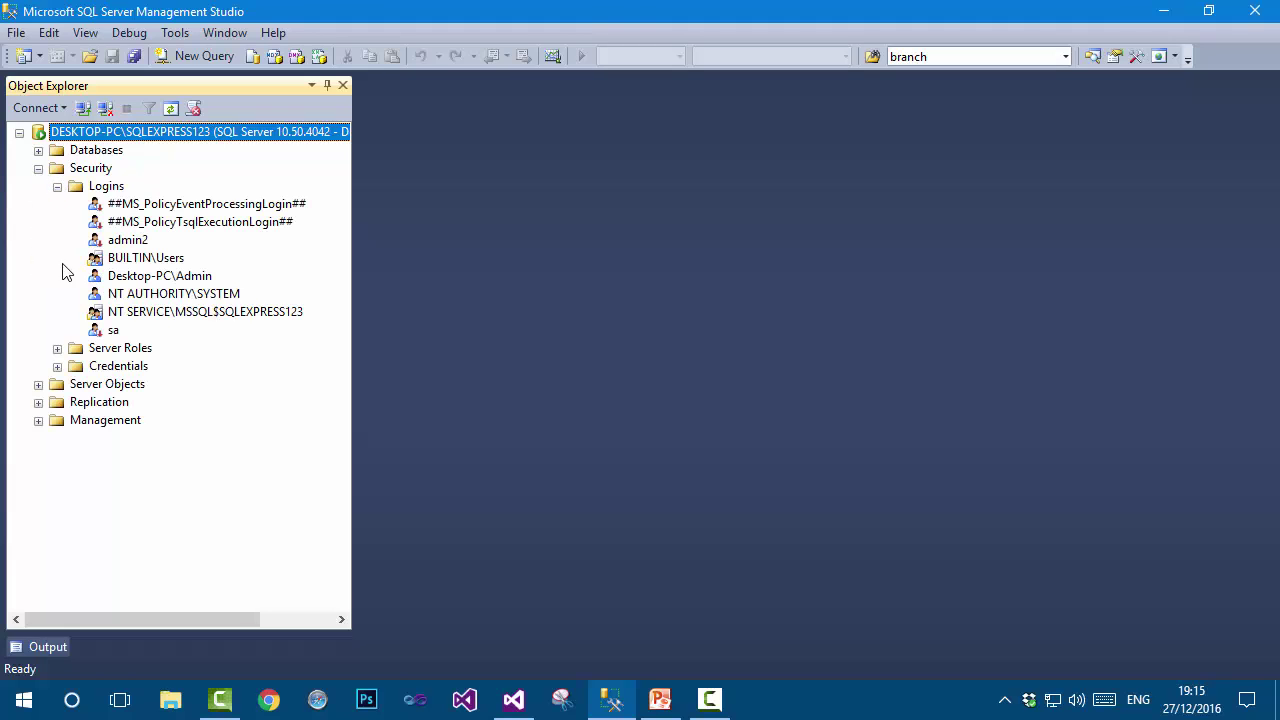
Open the sa login's properties and enter a new password and confirmation.
left_click(114, 331)
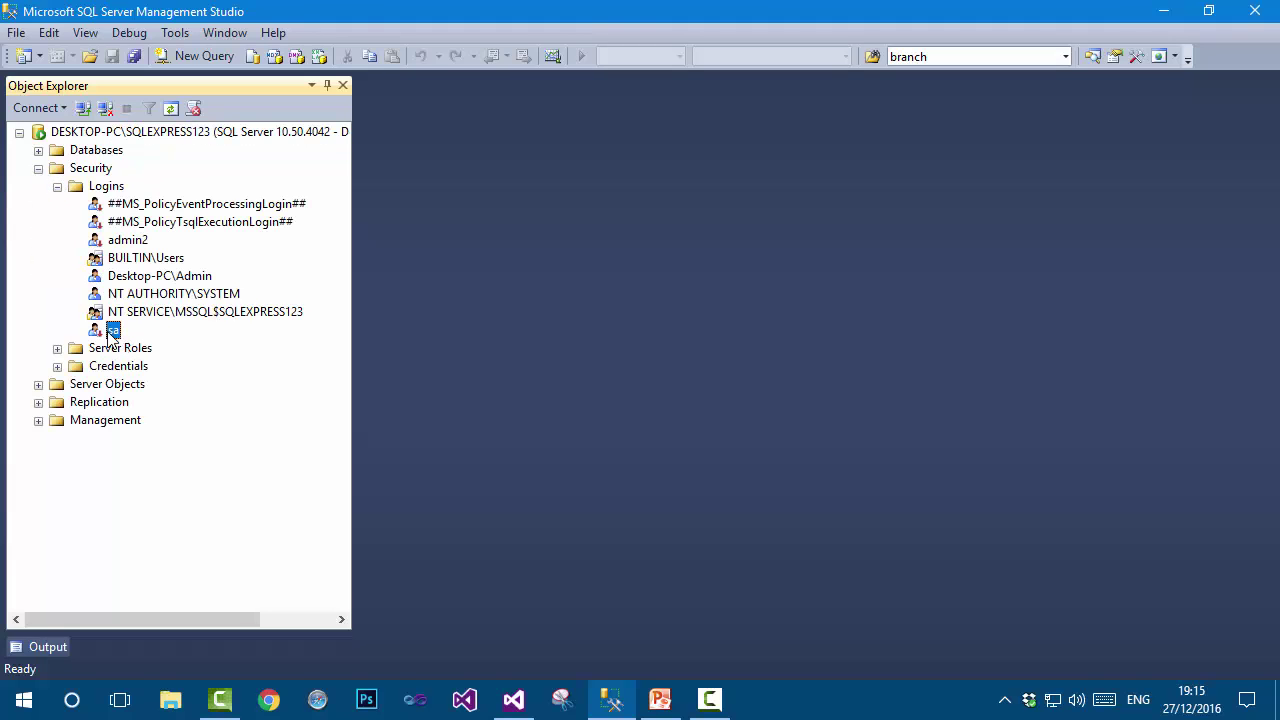
right_click(111, 336)
left_click(186, 571)
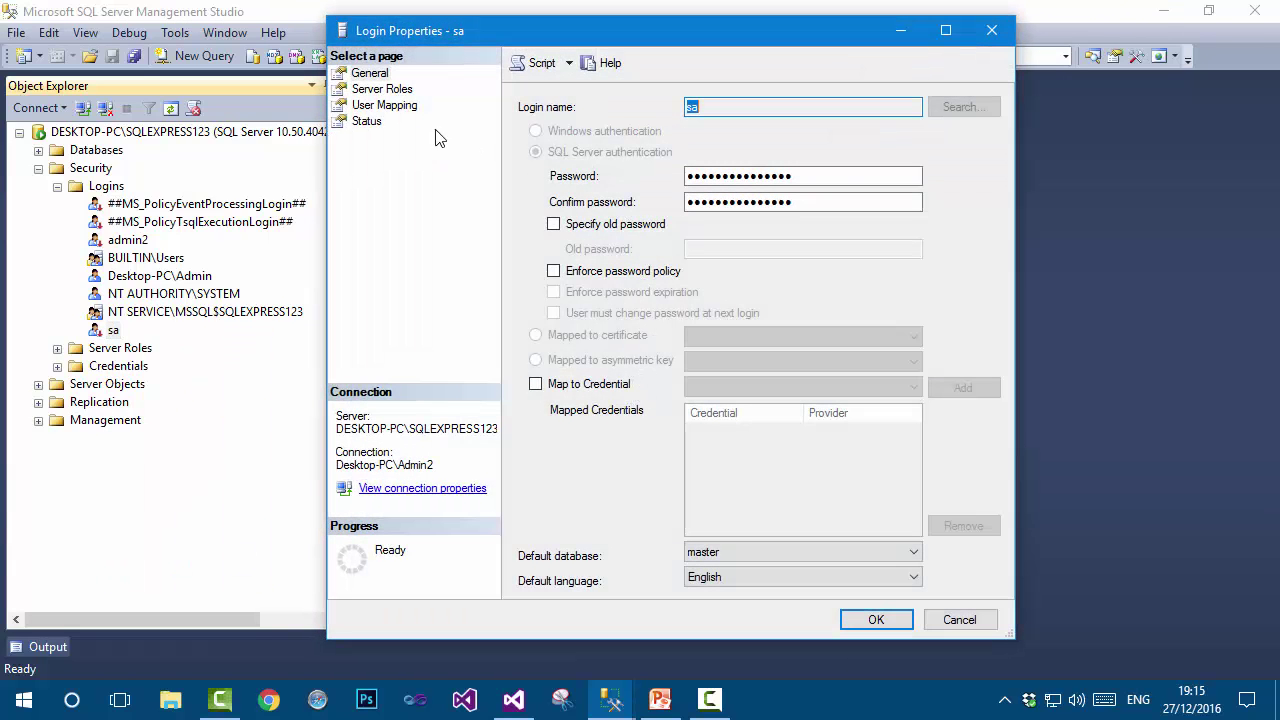
key("Tab")
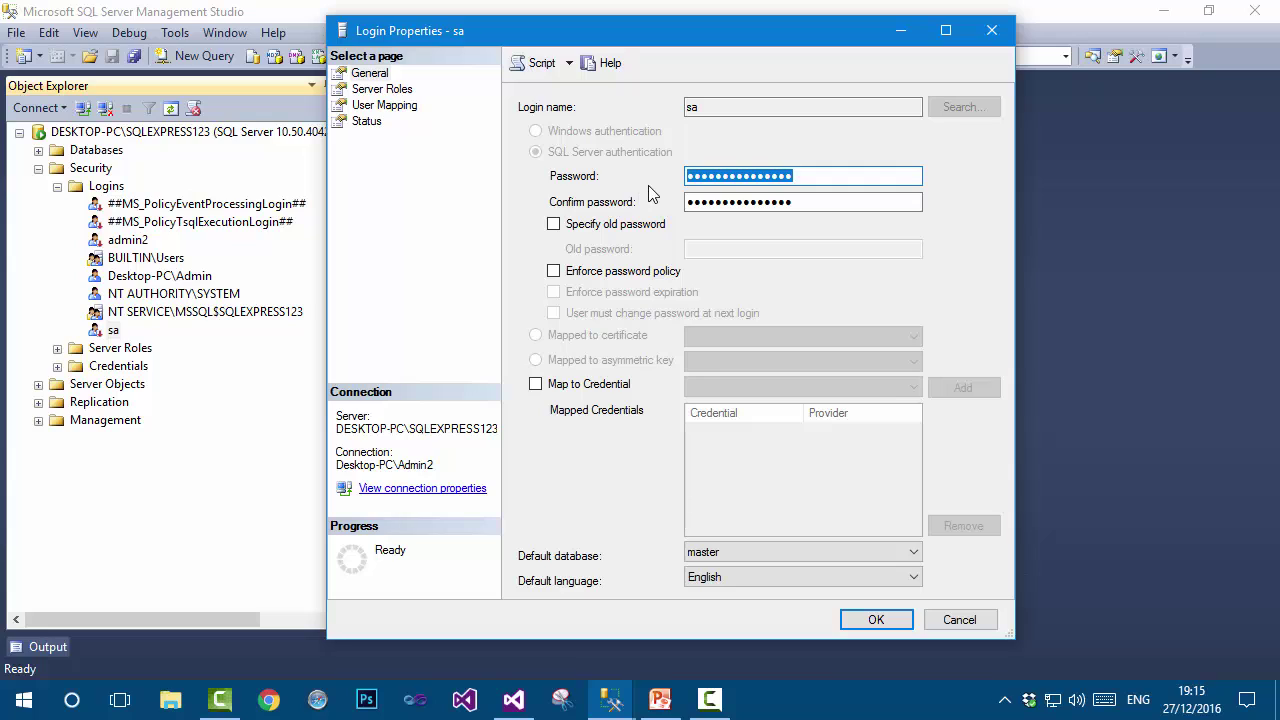
type("123")
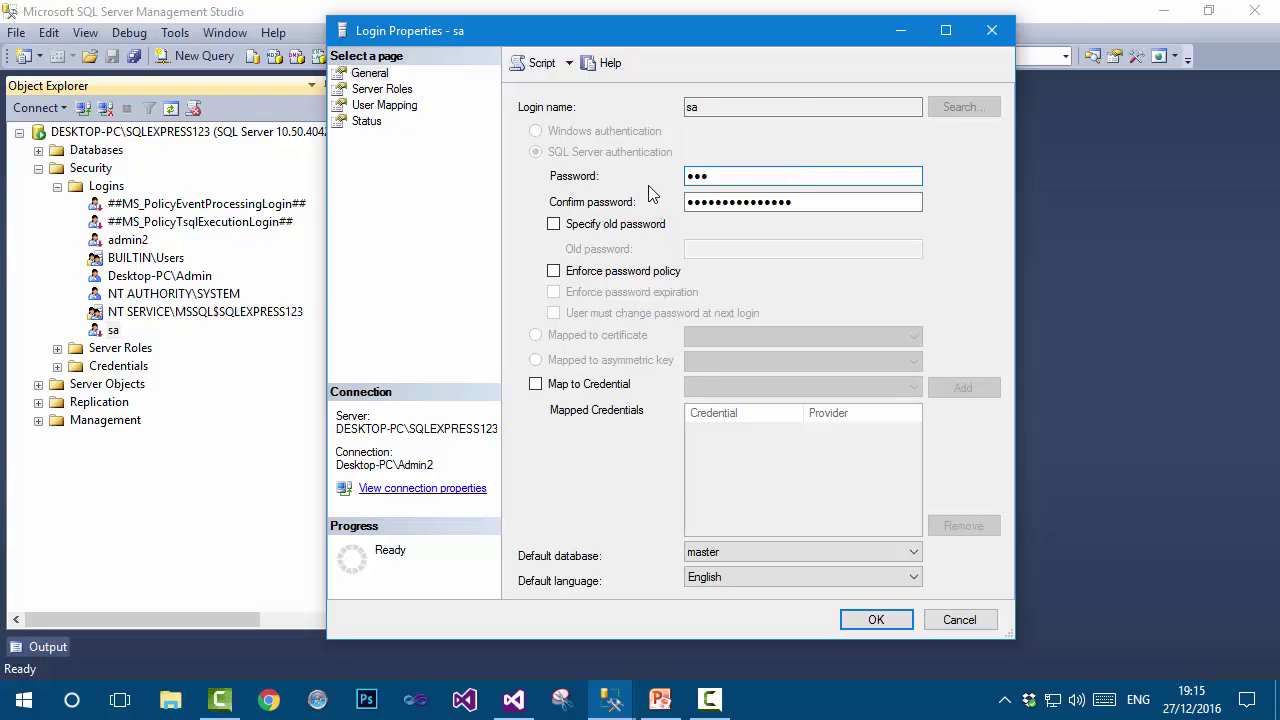
type("456")
key("Tab")
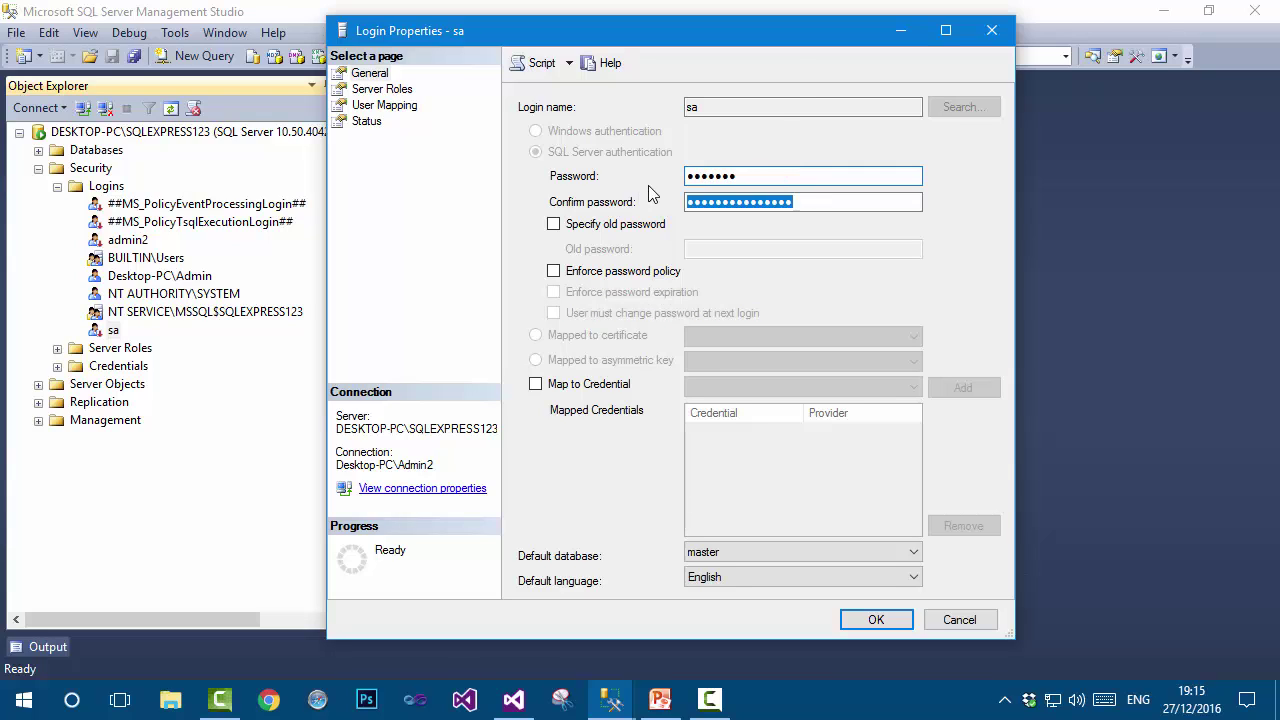
type("12")
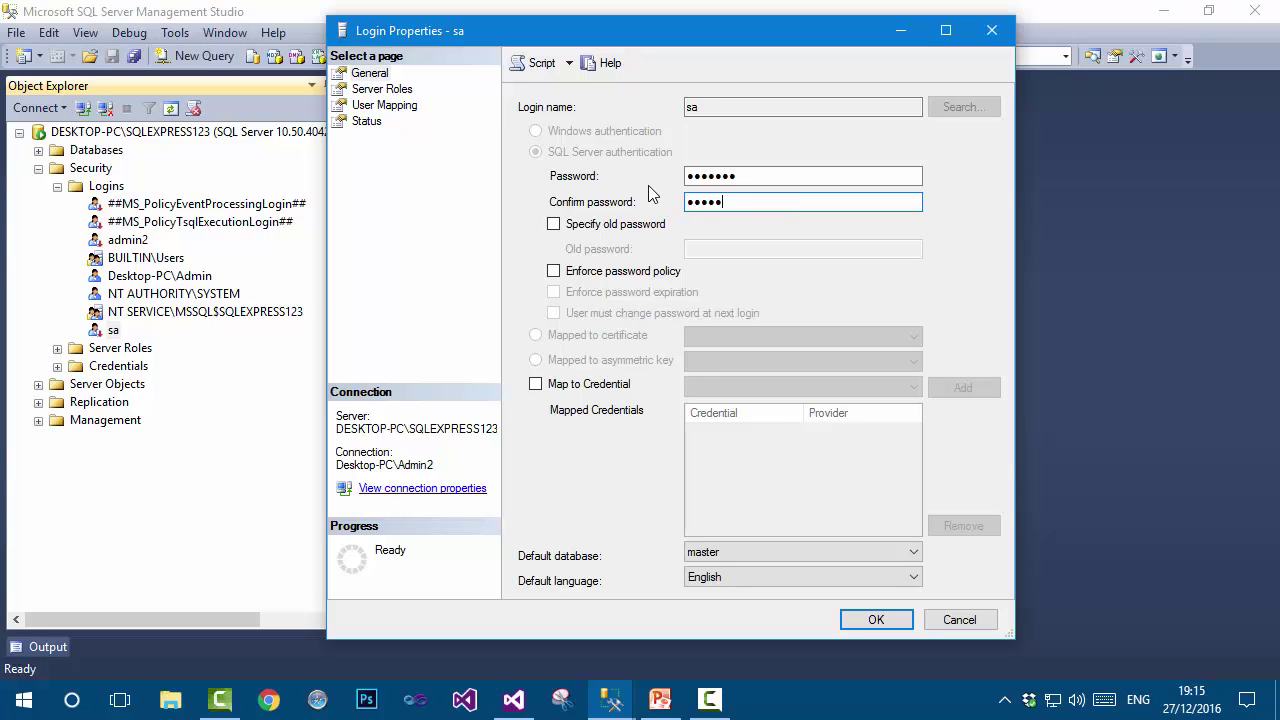
left_click(553, 224)
double_click(553, 271)
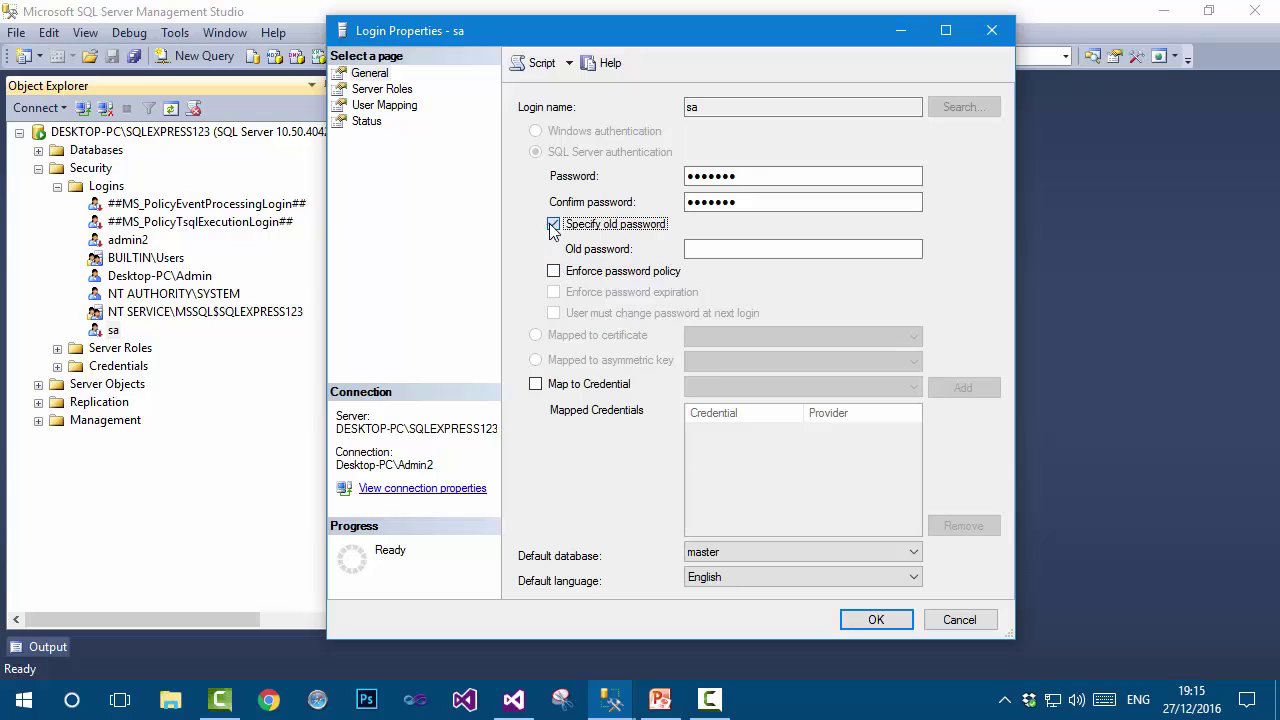
left_click(553, 224)
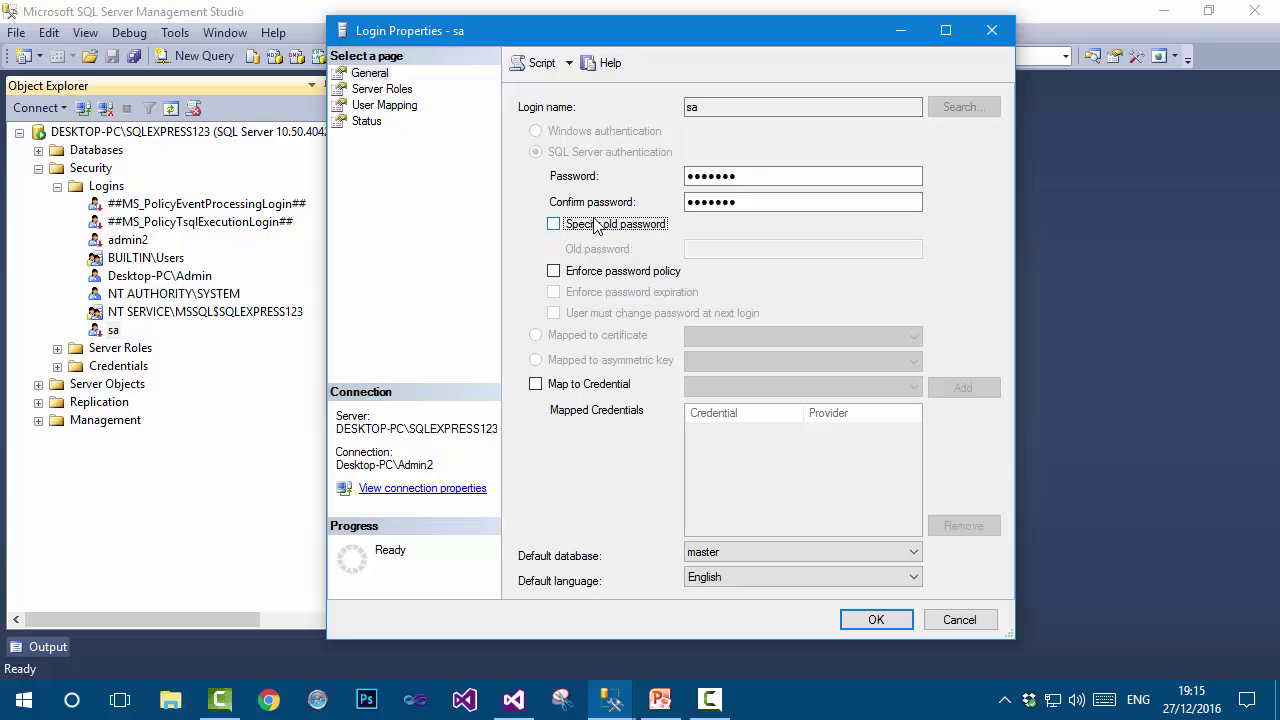
Set the sa login's status to Enabled and apply the change.
left_click(368, 122)
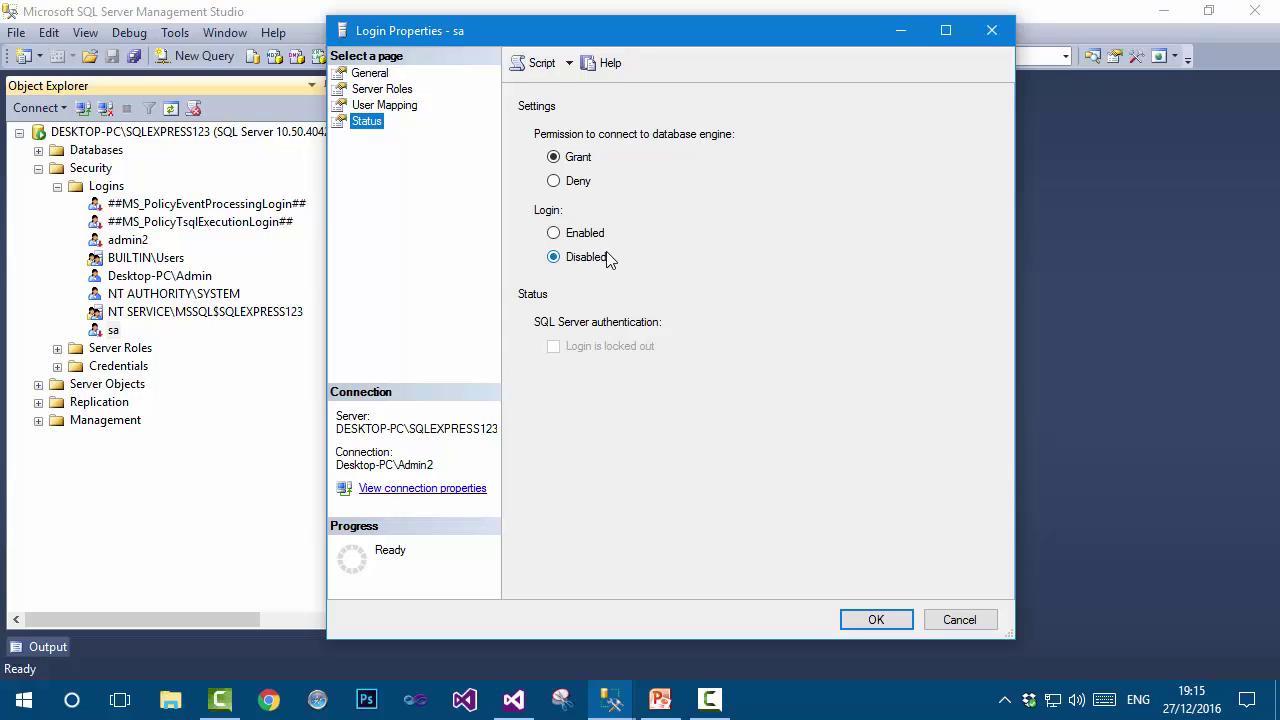
left_click(554, 233)
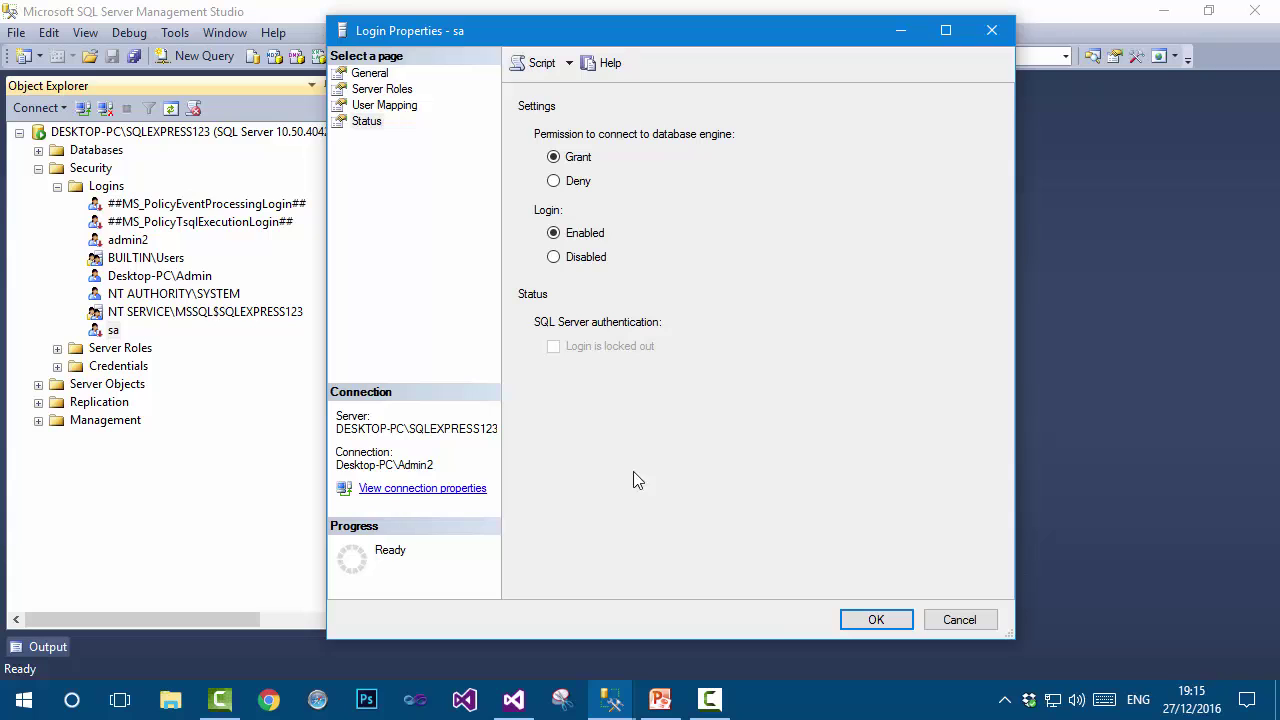
left_click(858, 619)
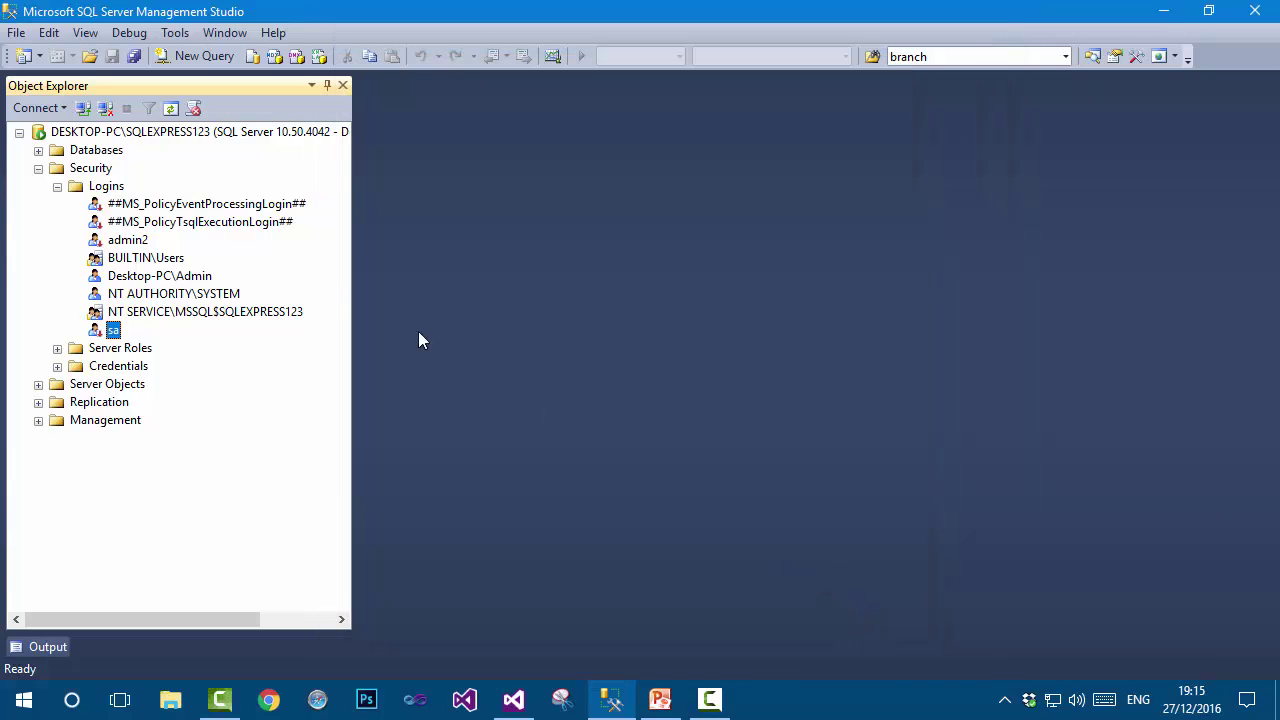
Disconnect and reconnect to the server with the current settings.
left_click(105, 108)
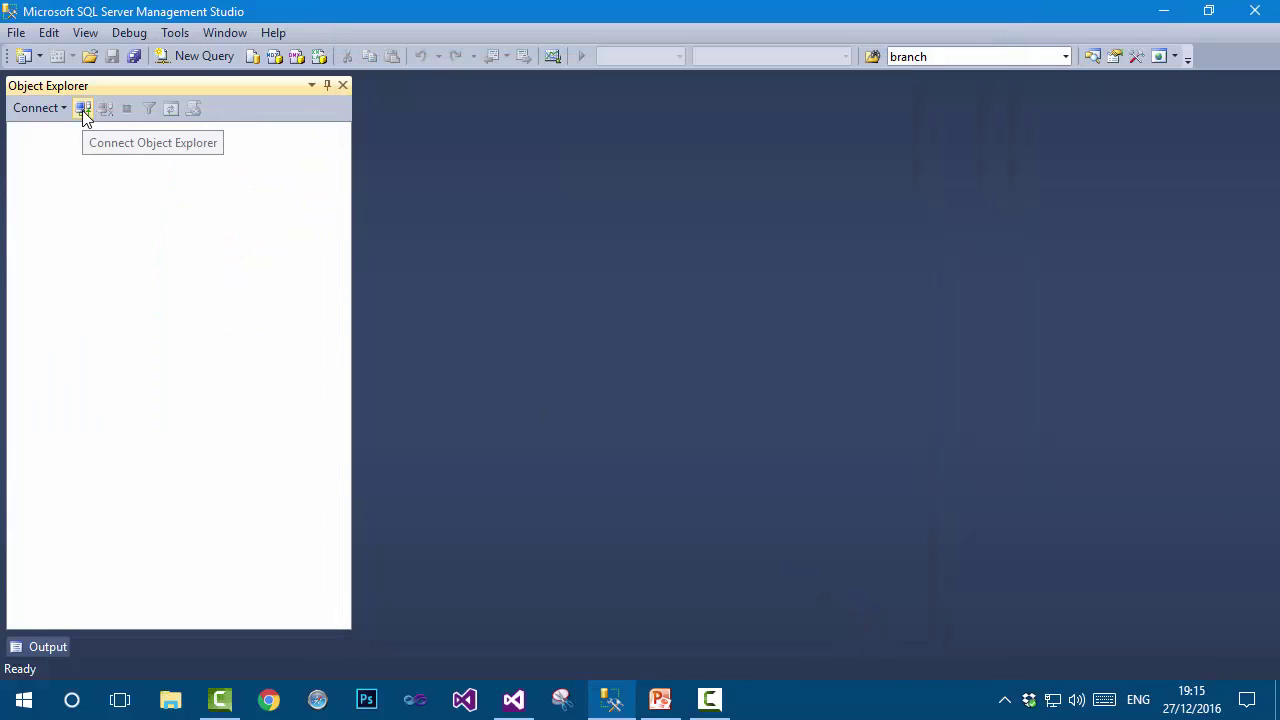
left_click(84, 113)
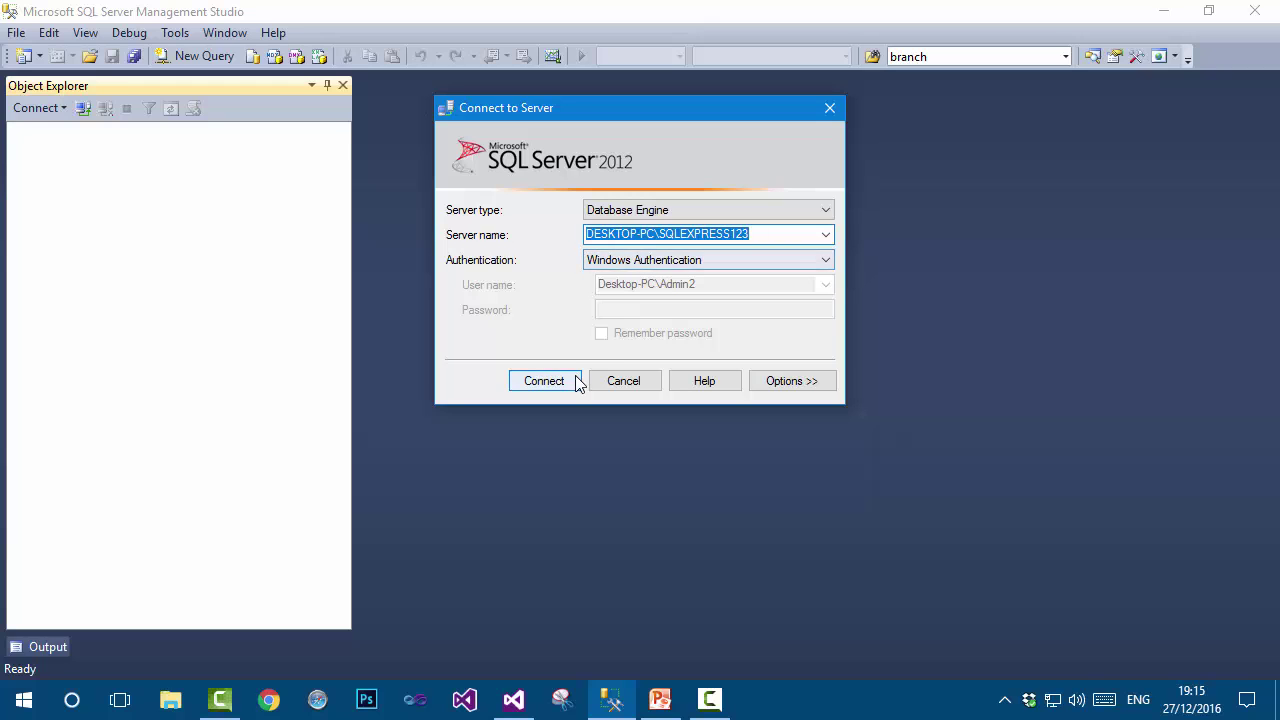
left_click(572, 381)
Reconnect using SQL Server Authentication with login sa and its password.
left_click(111, 105)
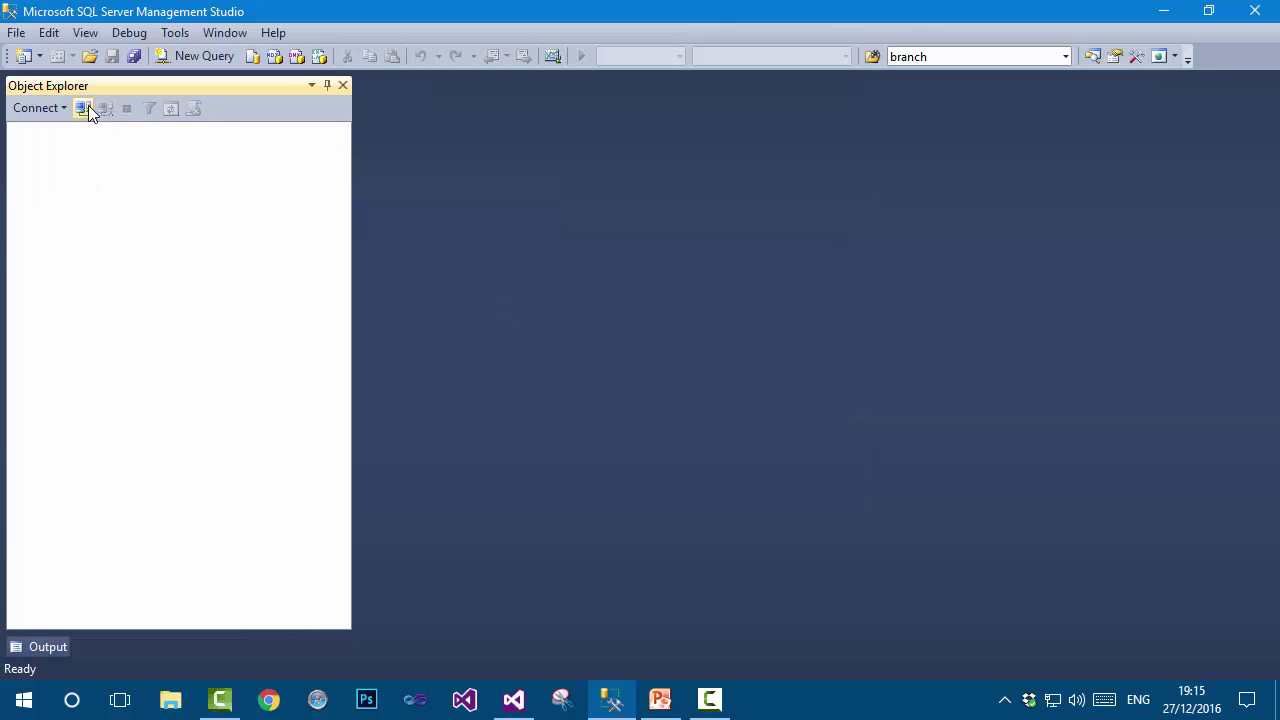
left_click(84, 107)
left_click(636, 262)
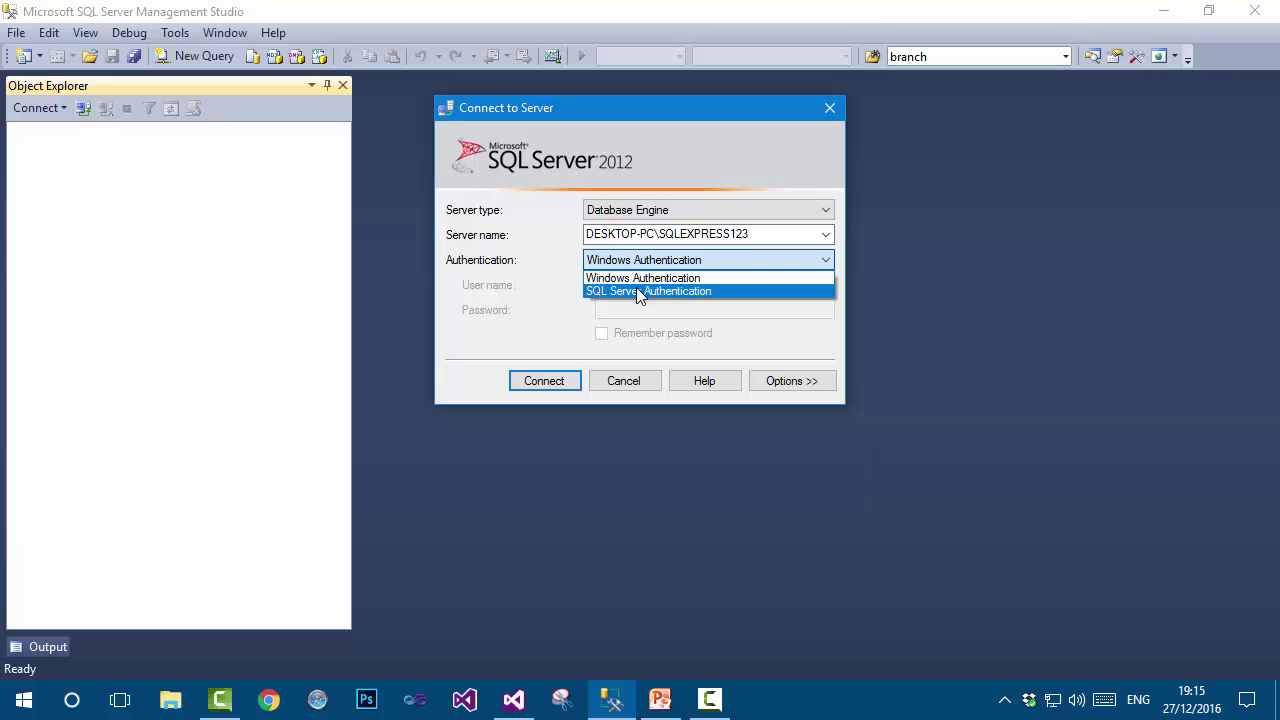
left_click(640, 291)
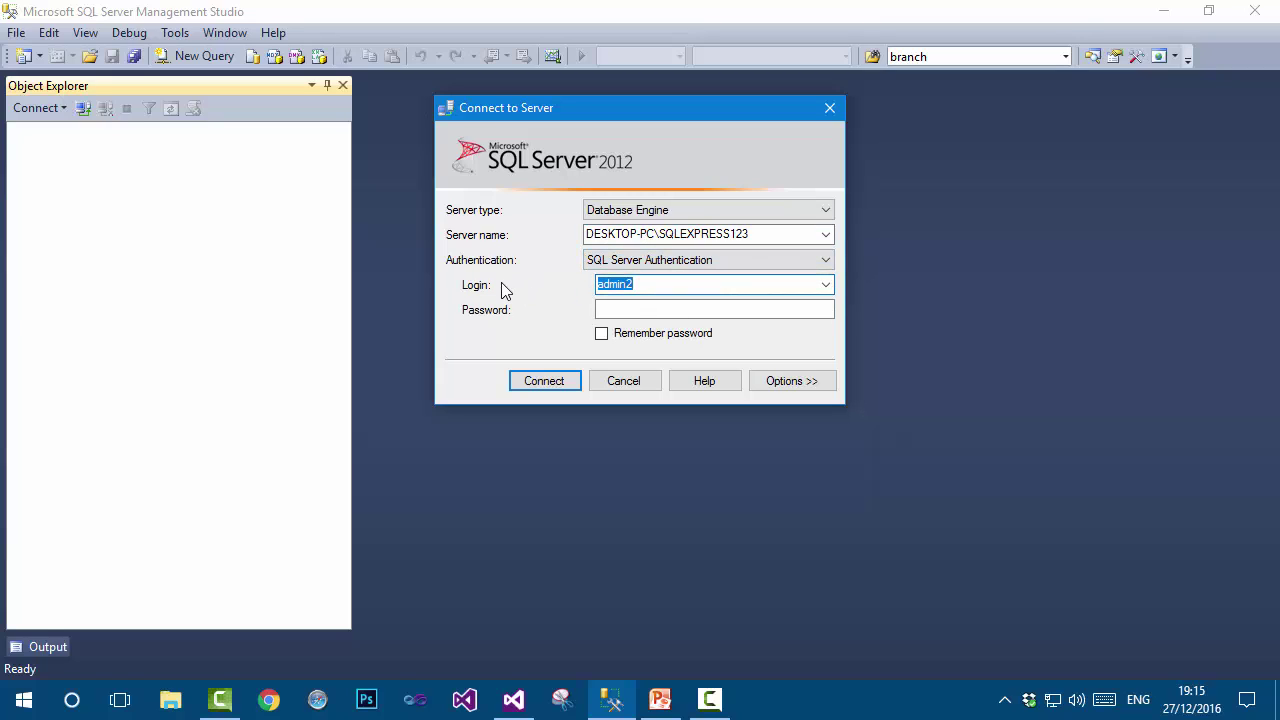
type("sa")
left_click(606, 309)
type("1")
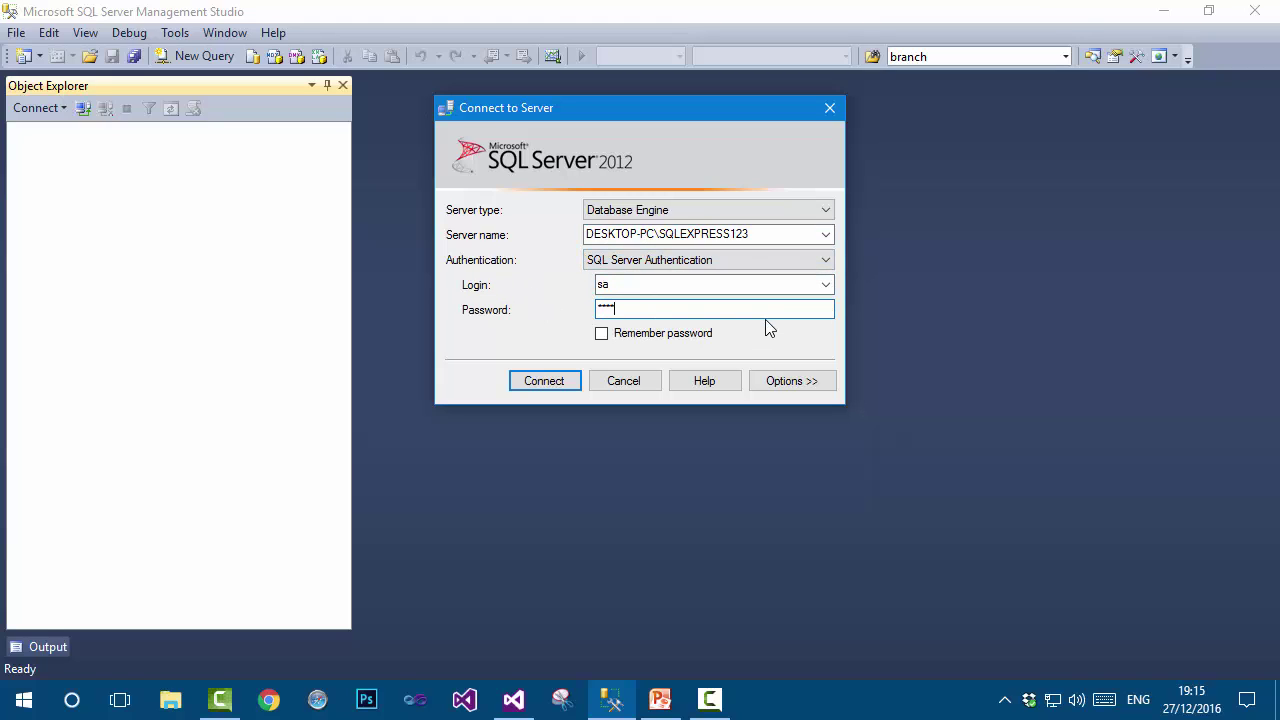
left_click(566, 378)
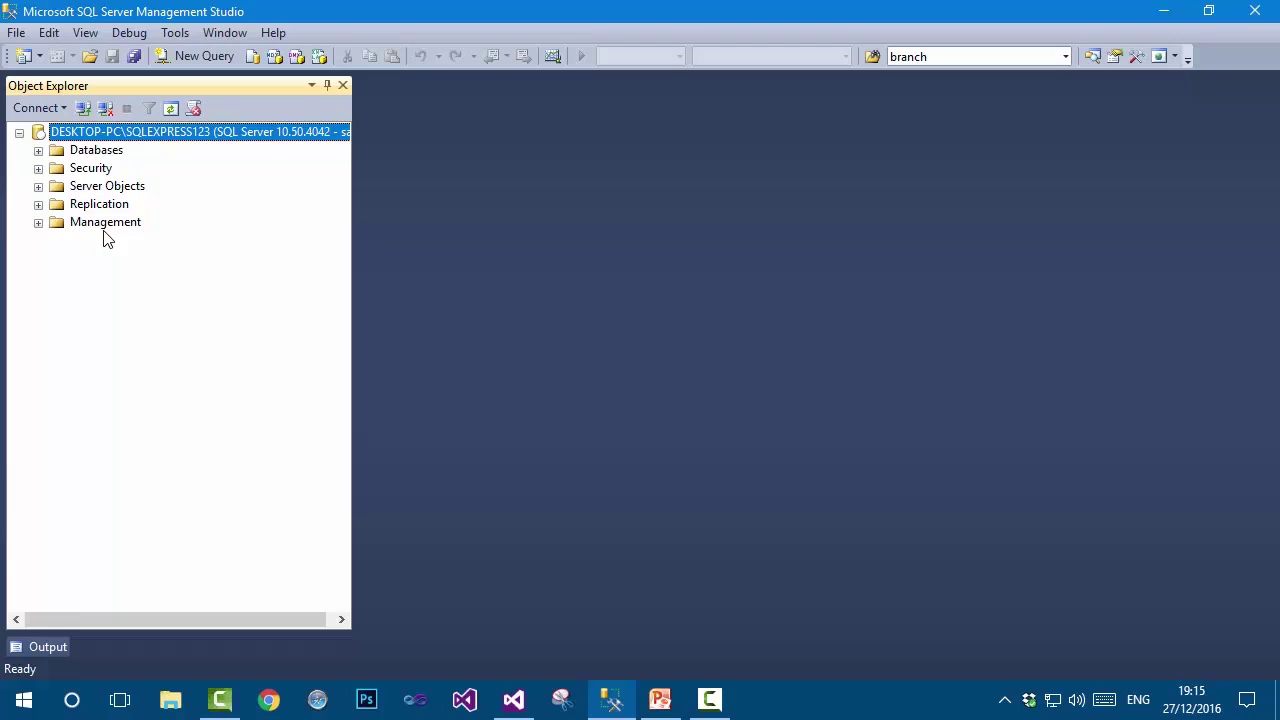
Reconnect with Windows Authentication and locate the Desktop-PC\Admin login under Security > Logins.
left_click(111, 111)
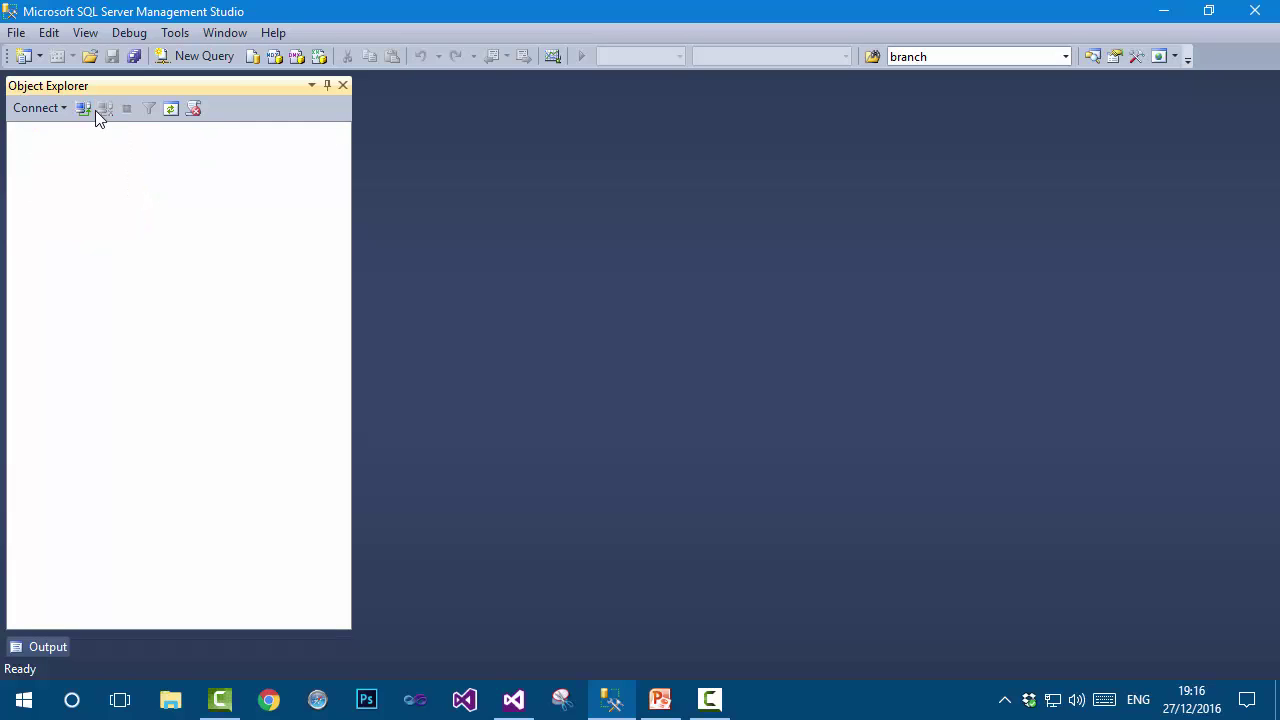
left_click(84, 108)
left_click(797, 262)
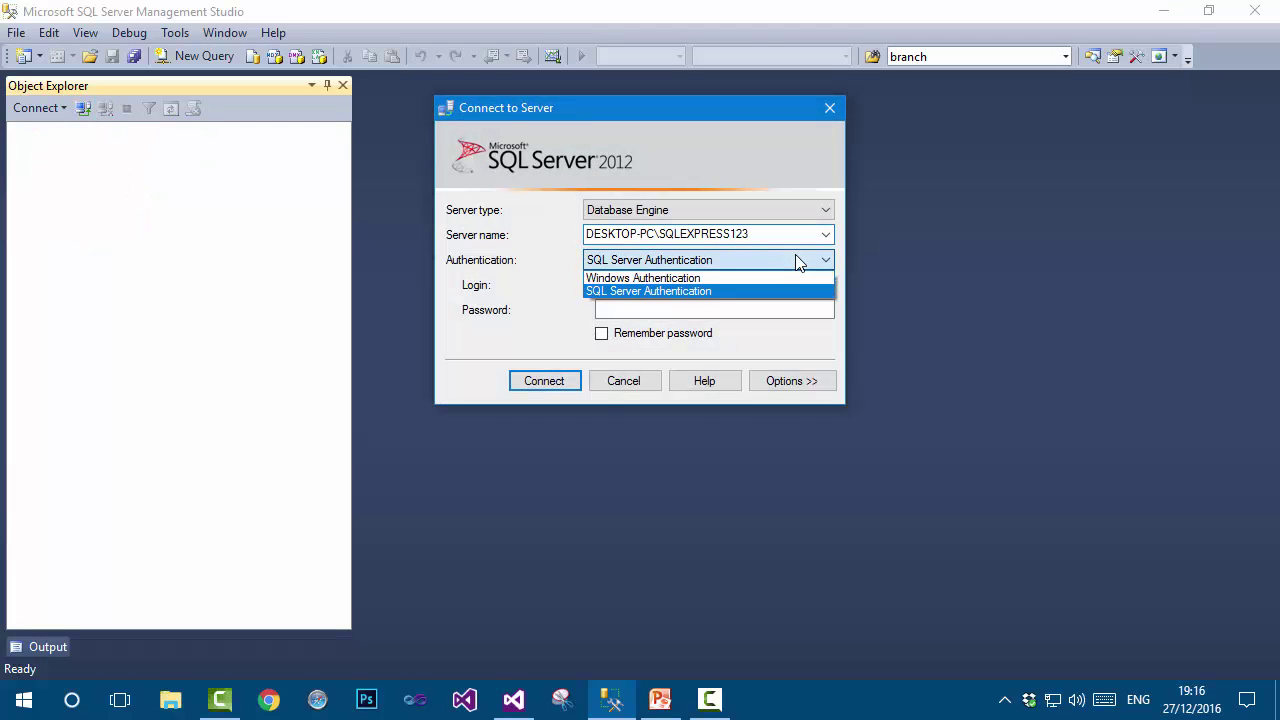
left_click(797, 279)
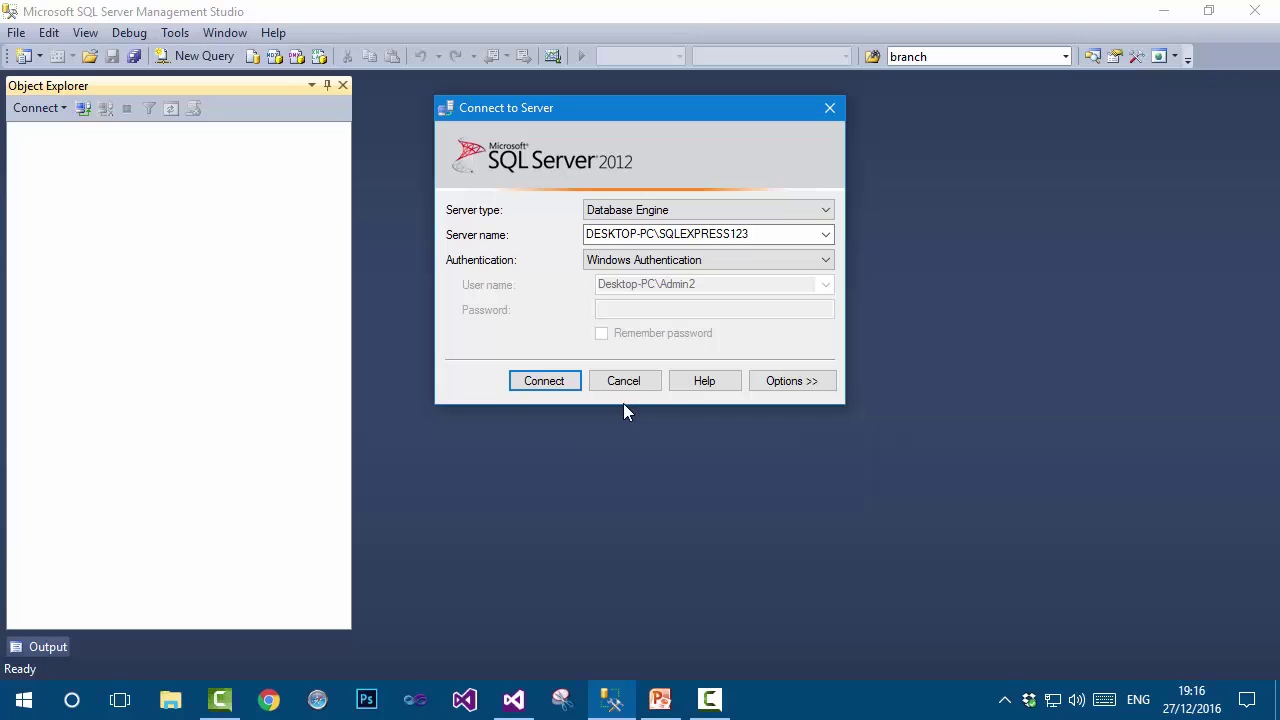
left_click(566, 381)
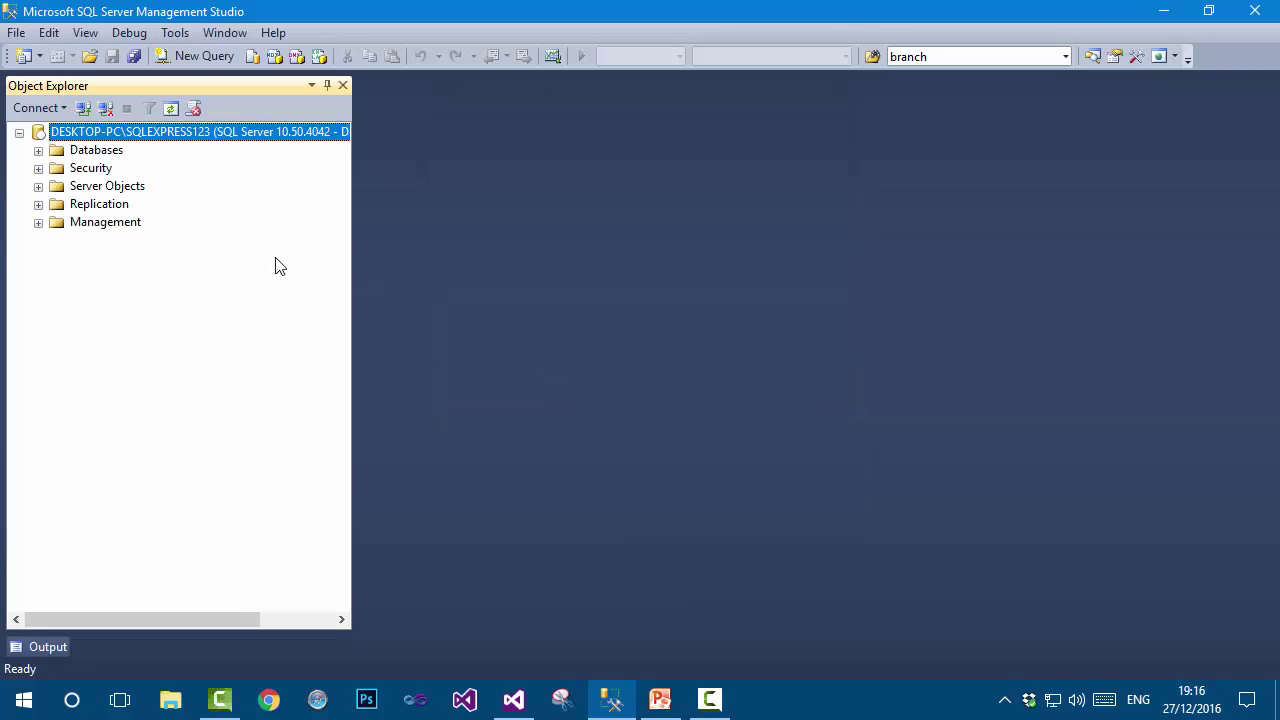
left_click(38, 168)
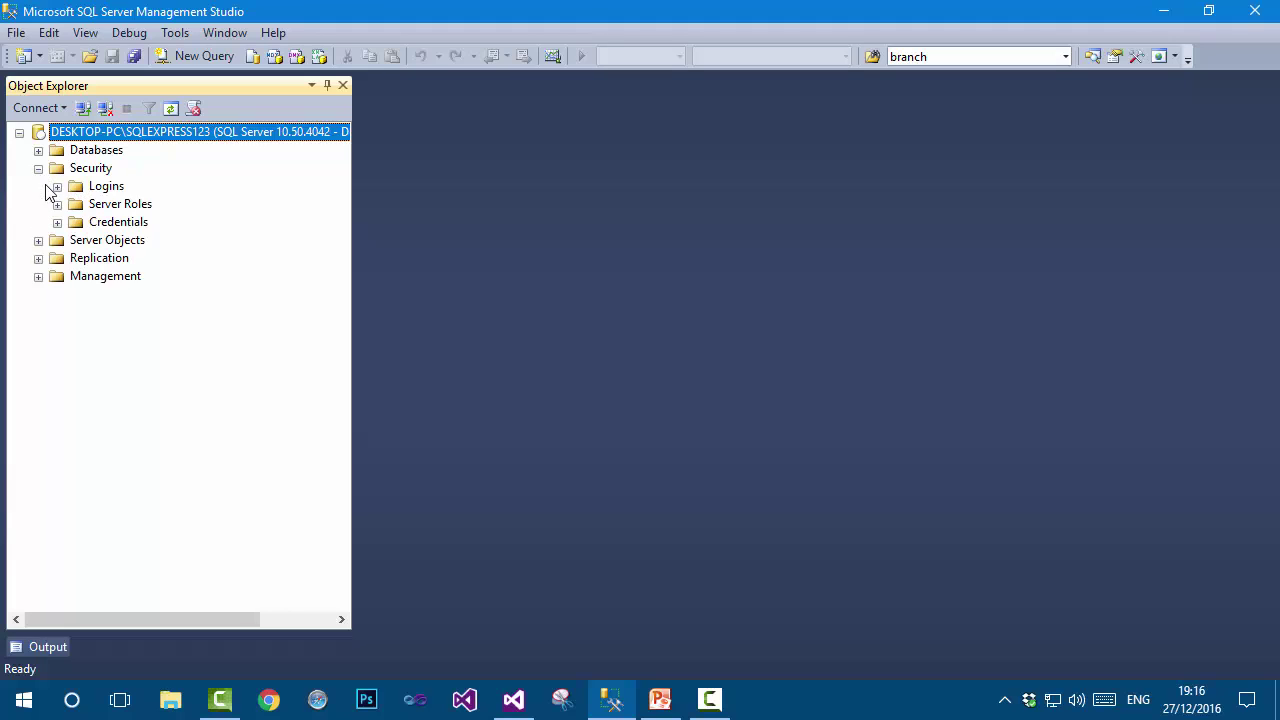
left_click(57, 187)
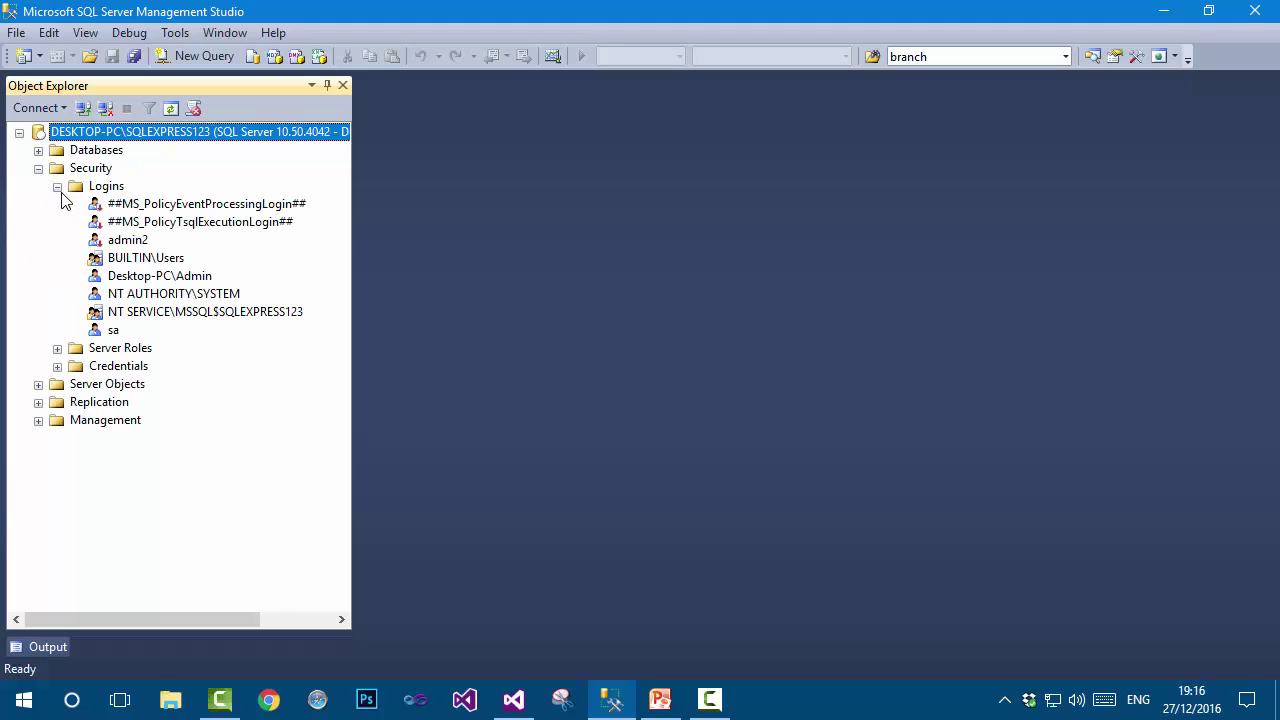
left_click(167, 277)
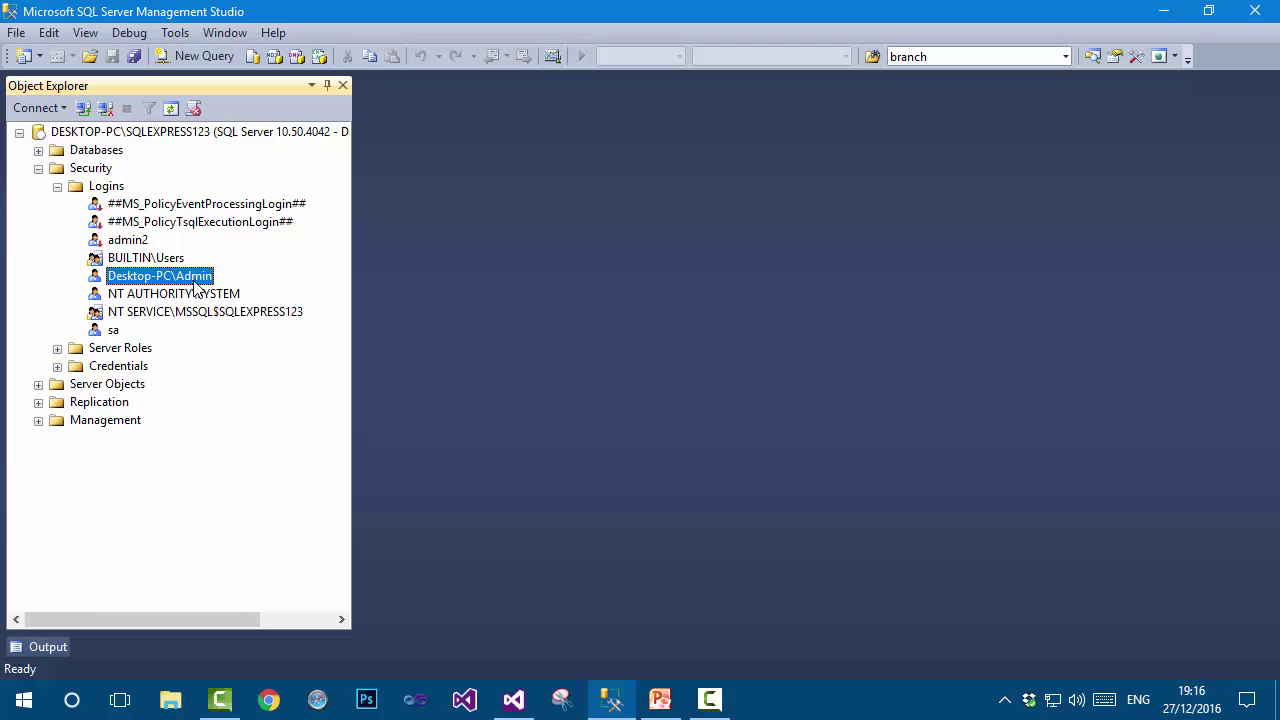
left_click(106, 109)
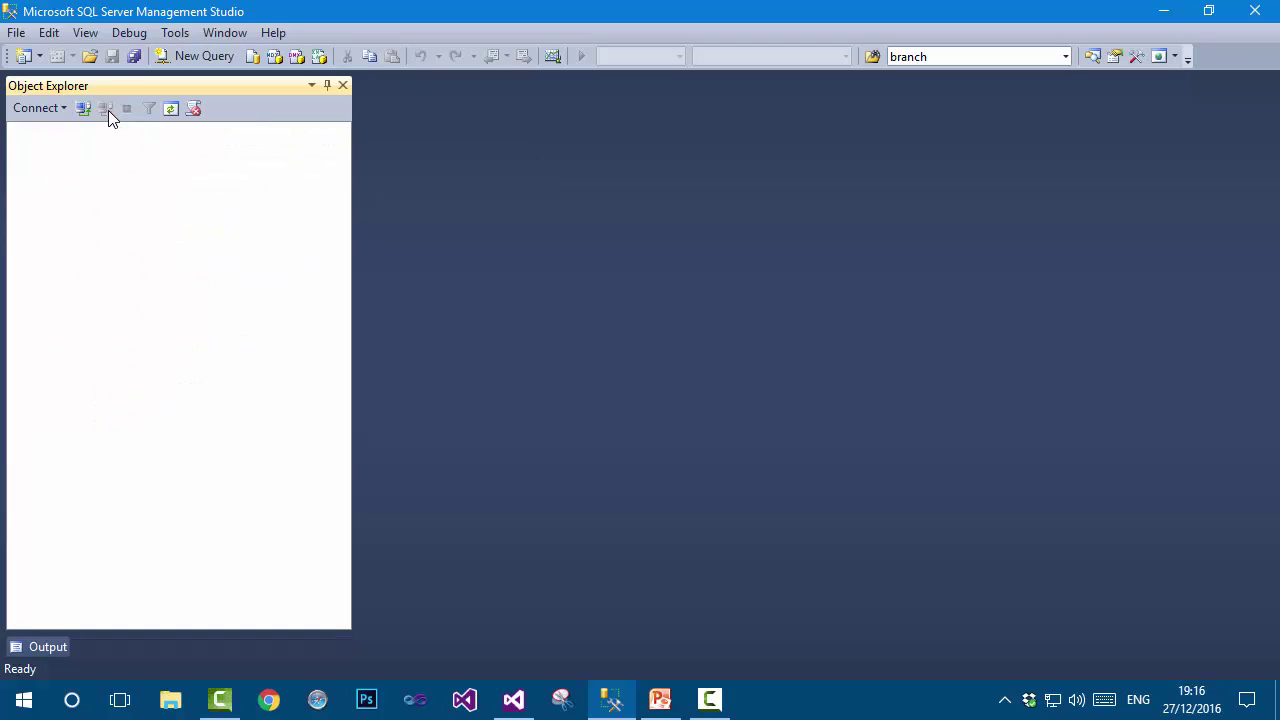
left_click(85, 110)
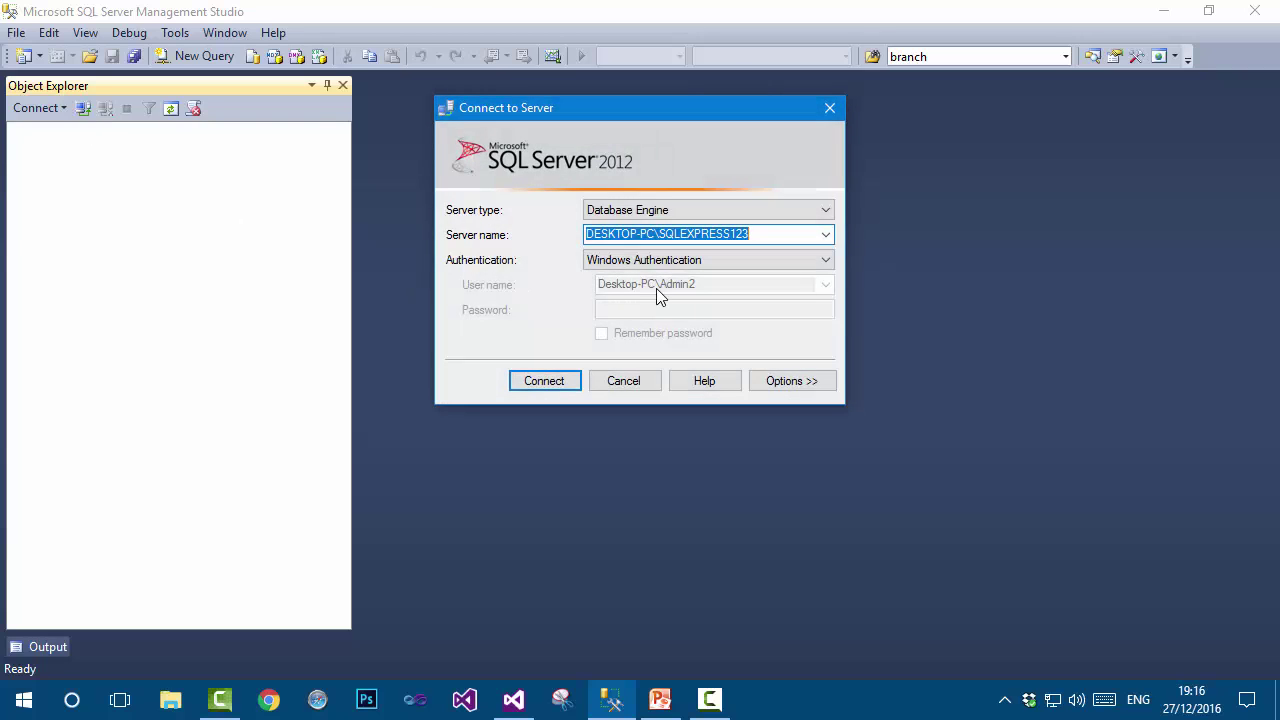
left_click(528, 381)
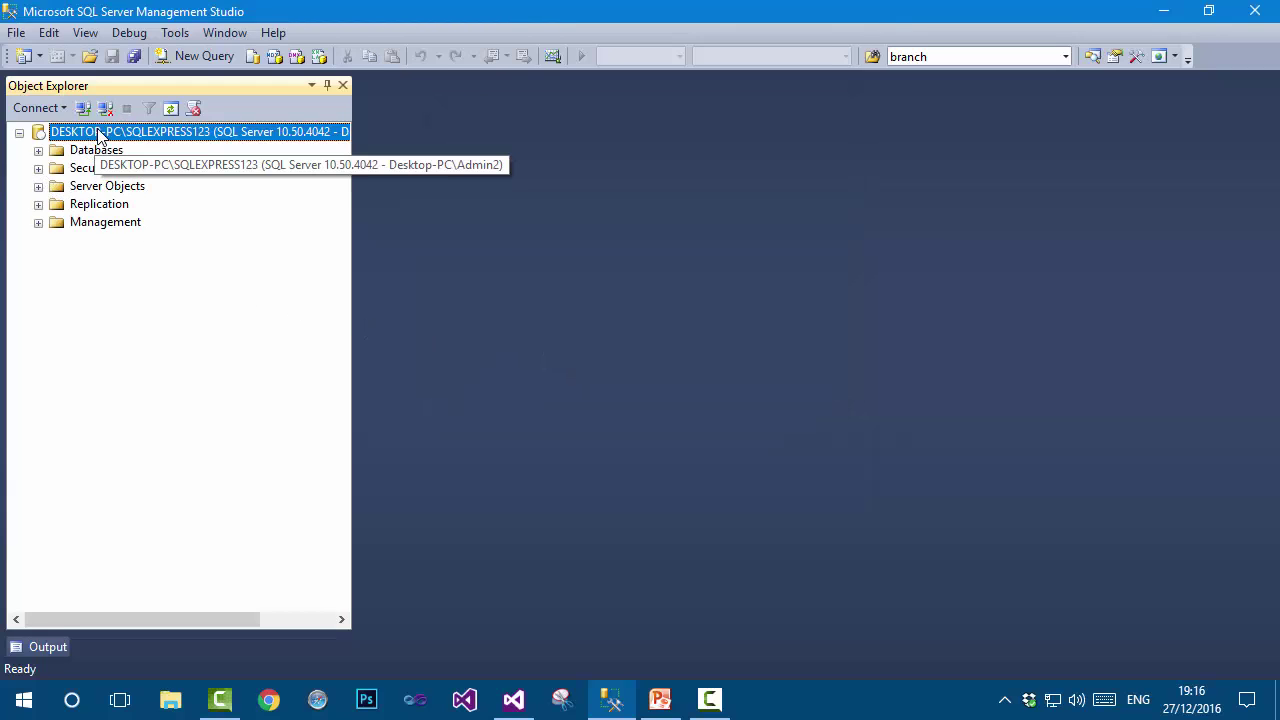
Reconnect with SQL Server Authentication as login sa with its password.
left_click(105, 108)
left_click(83, 108)
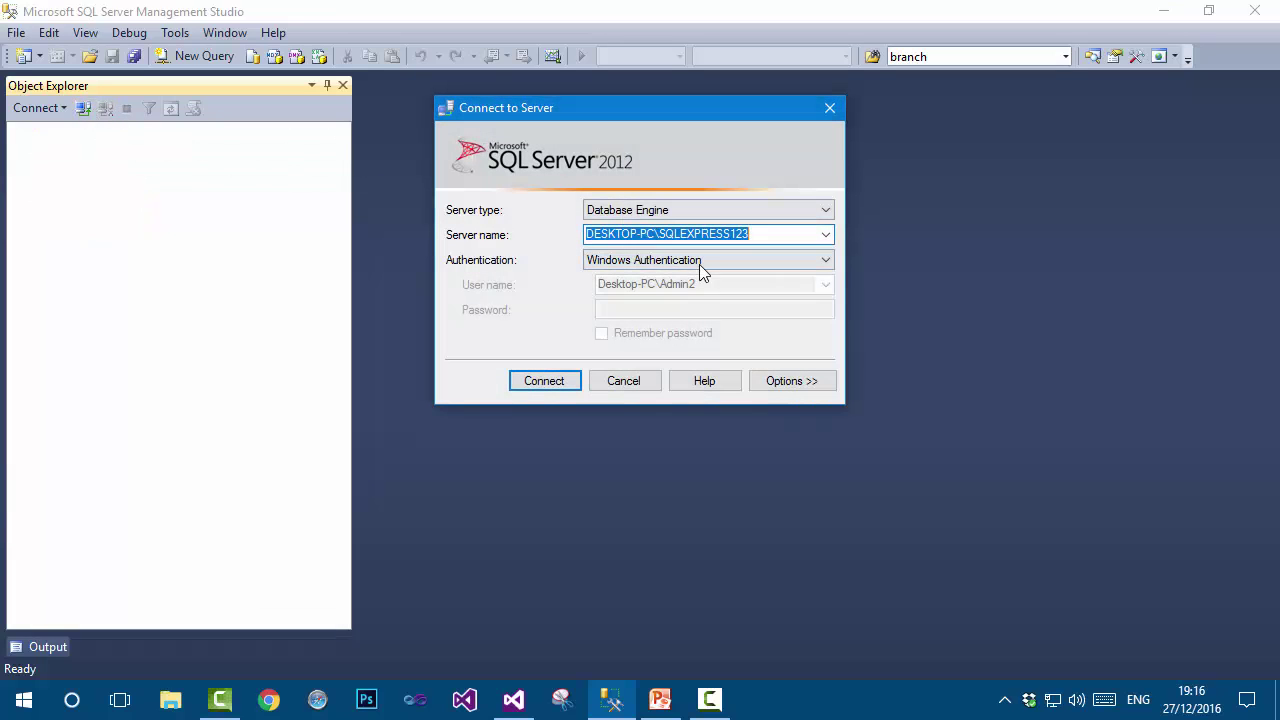
left_click(702, 266)
left_click(694, 288)
key("Tab")
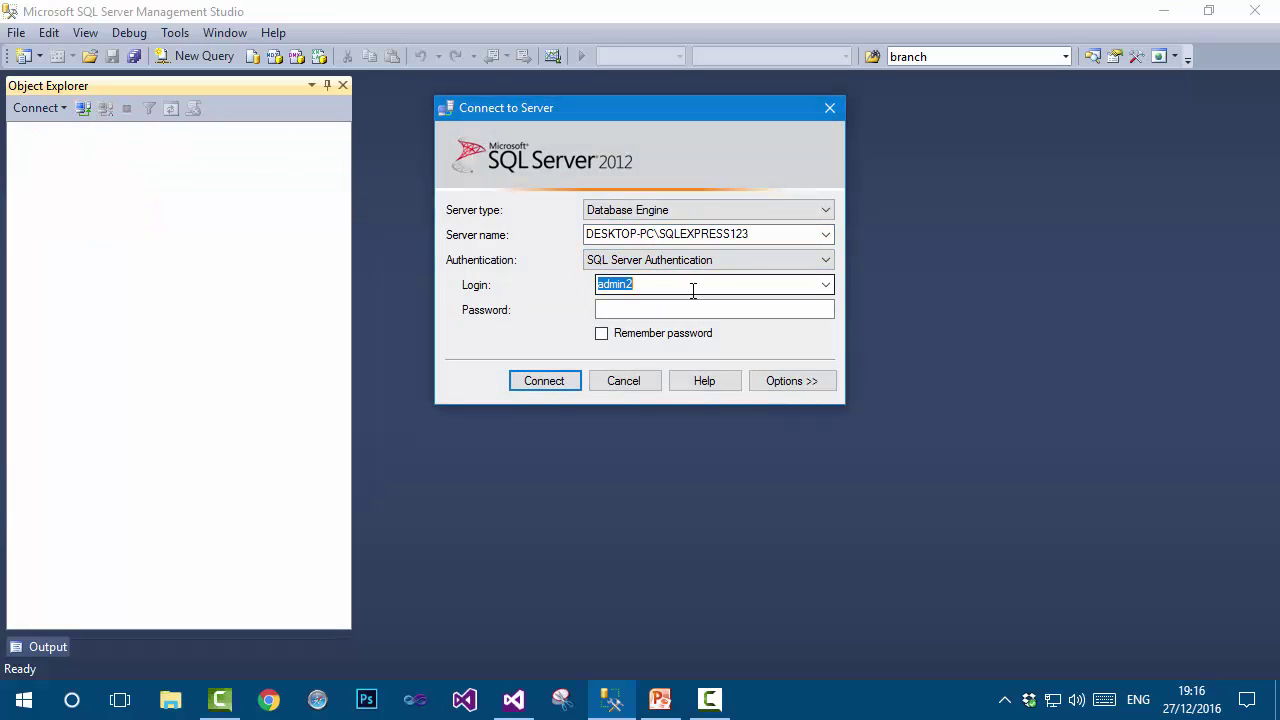
type("sa")
left_click(648, 310)
type("1")
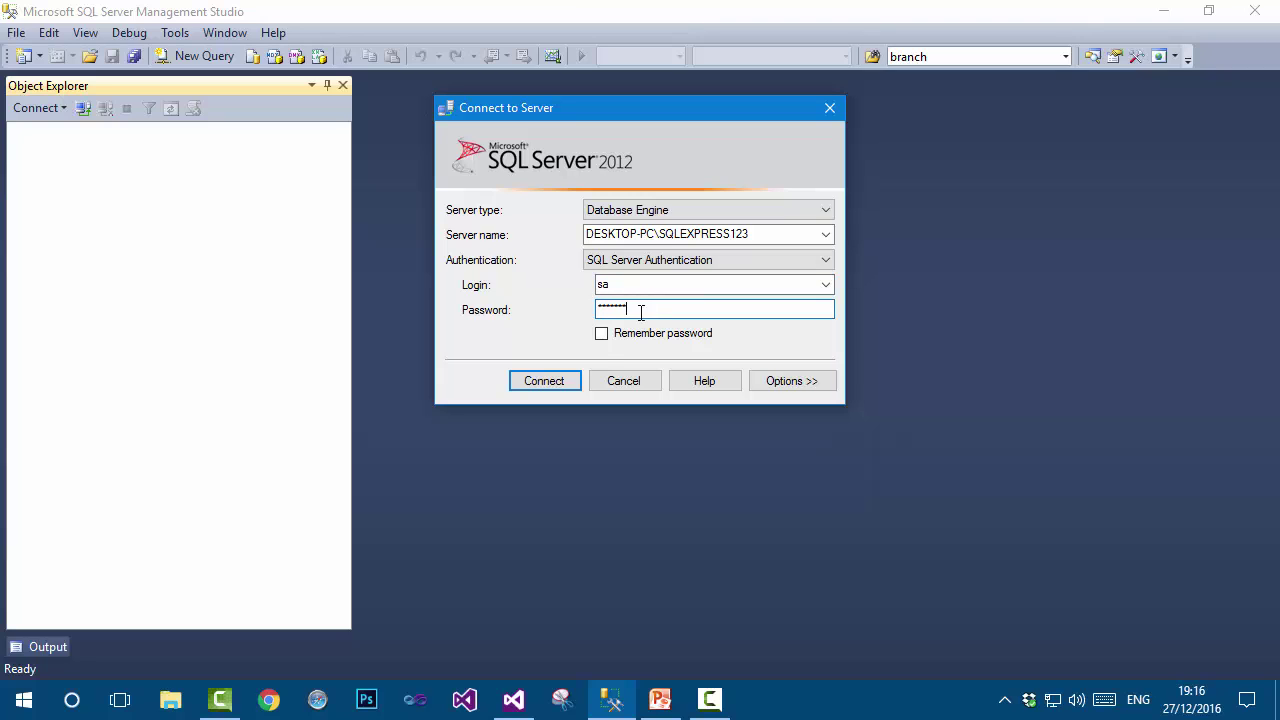
left_click(519, 378)
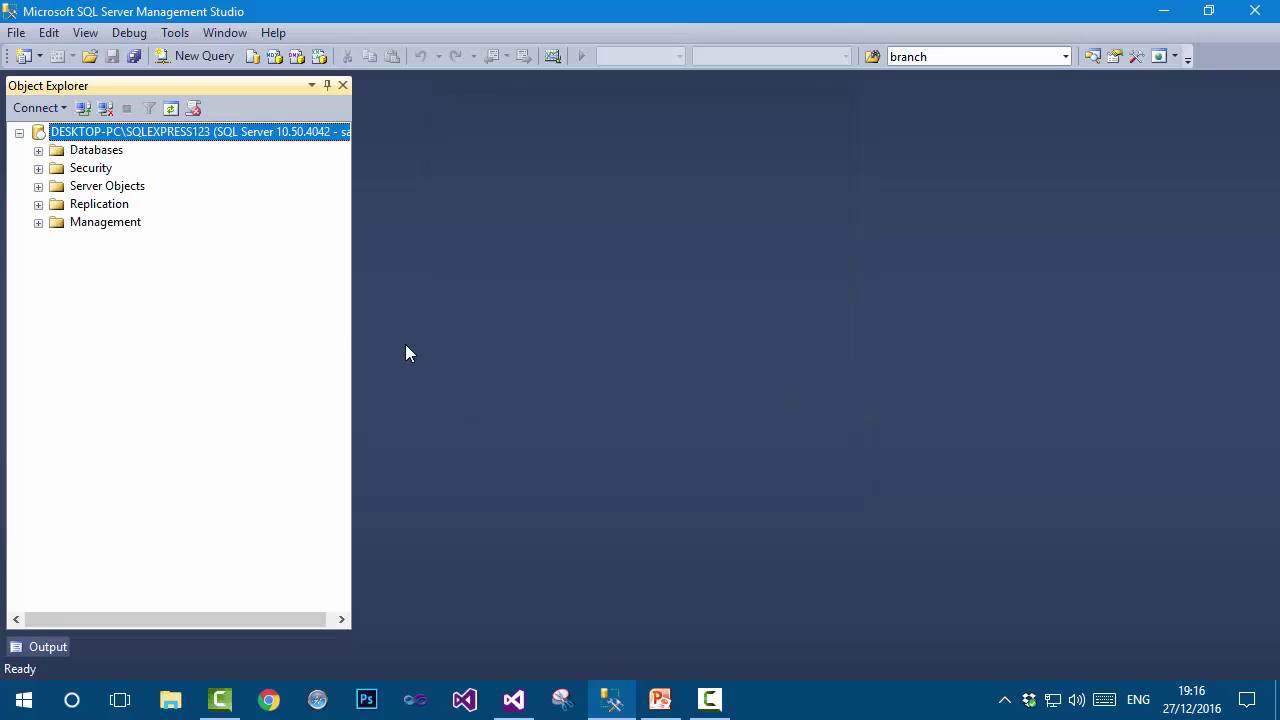
Set the Desktop-PC\Admin login's status to Disabled, apply it, and disconnect.
left_click(38, 168)
left_click(57, 187)
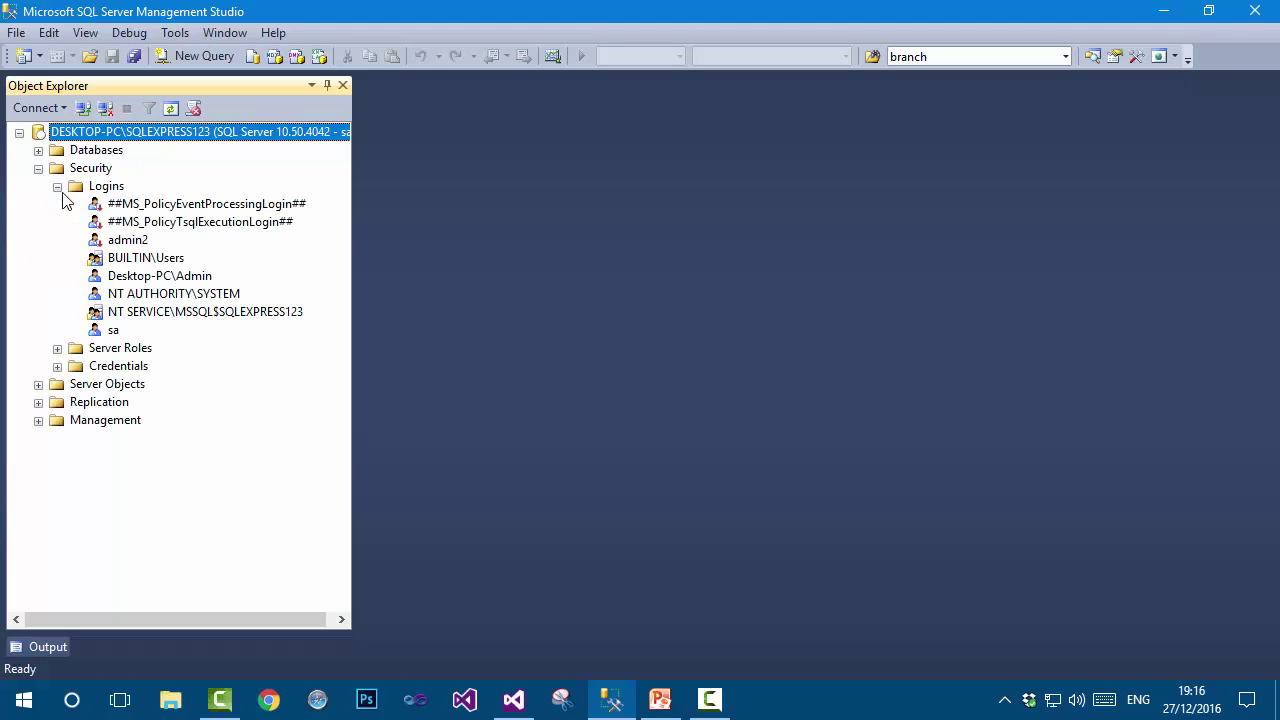
left_click(170, 262)
left_click(180, 279)
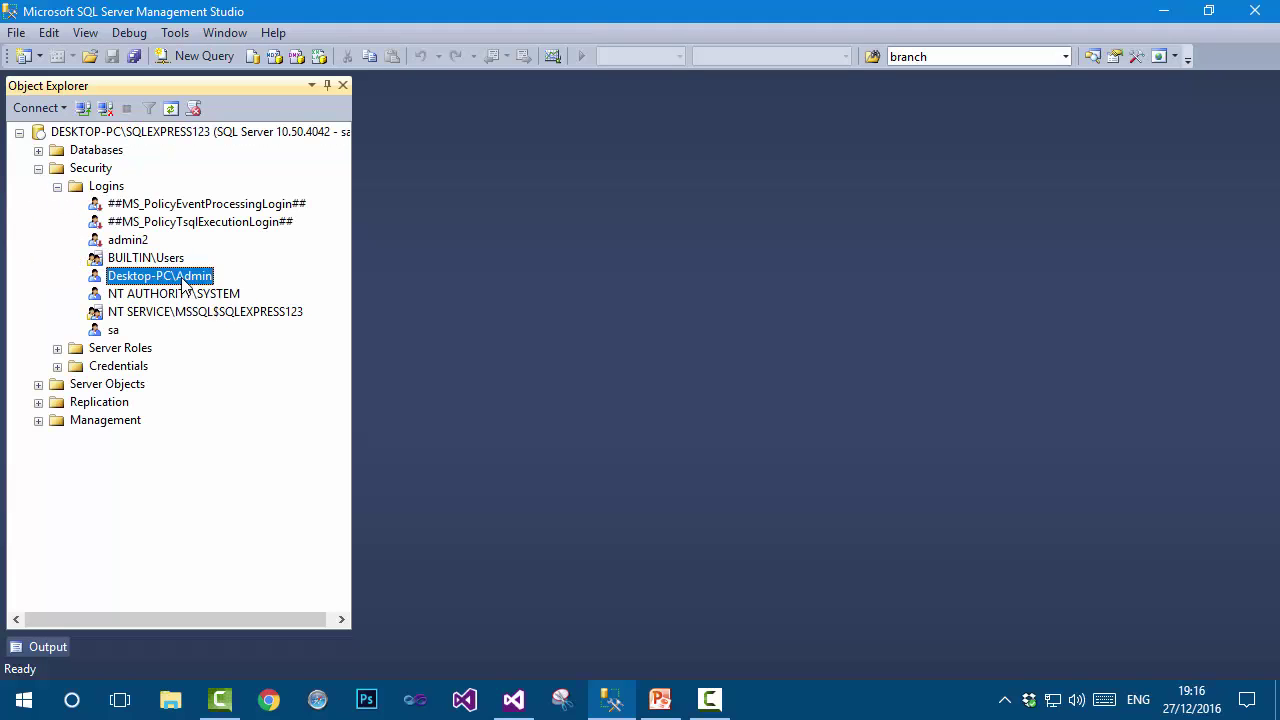
right_click(197, 283)
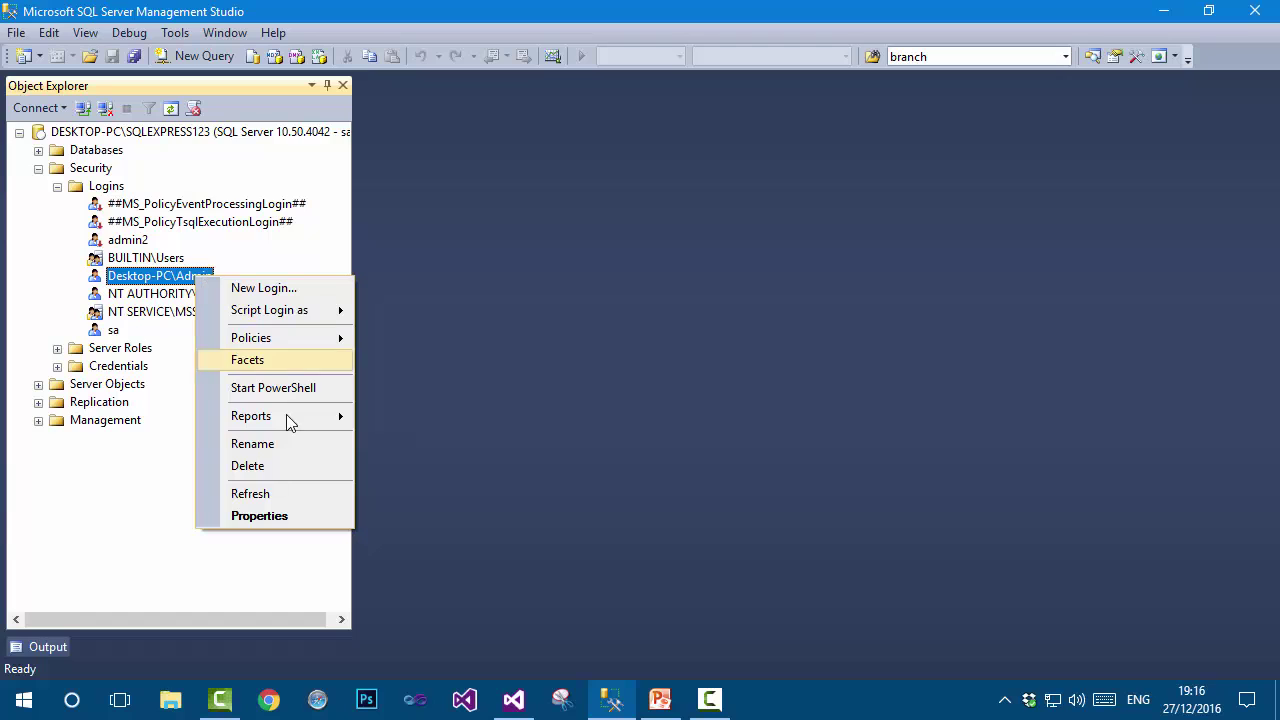
left_click(306, 514)
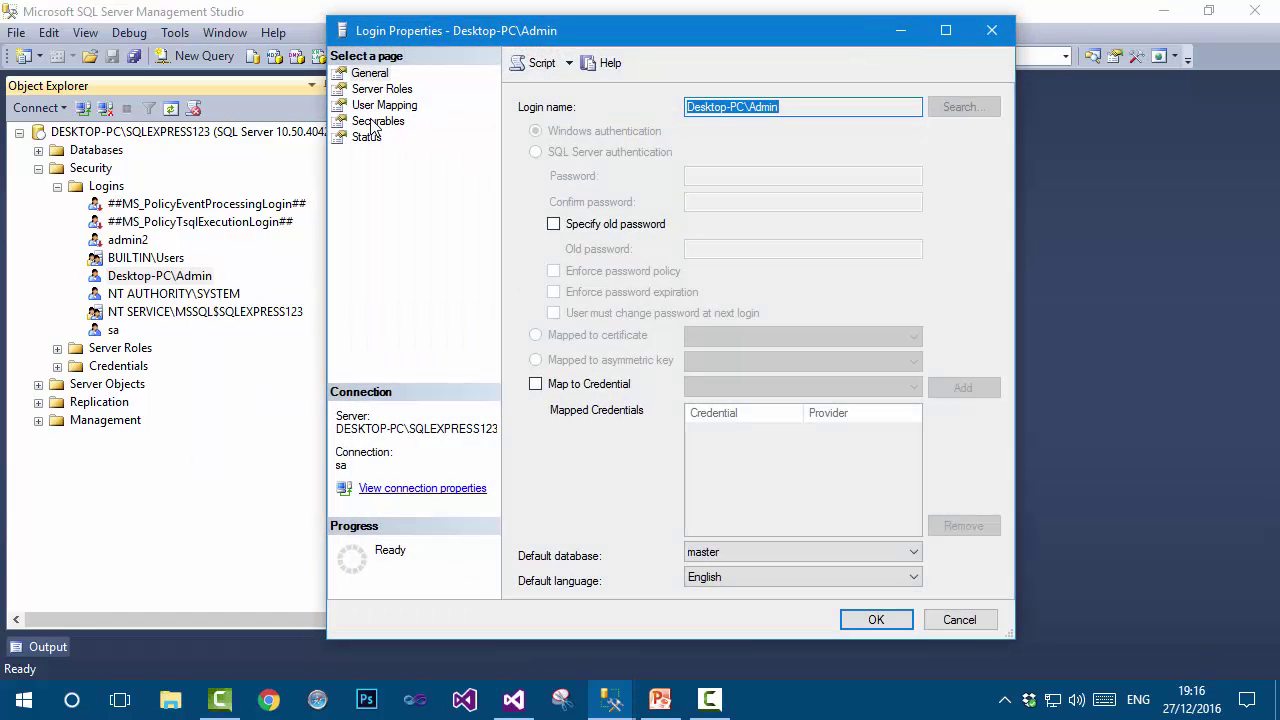
left_click(367, 139)
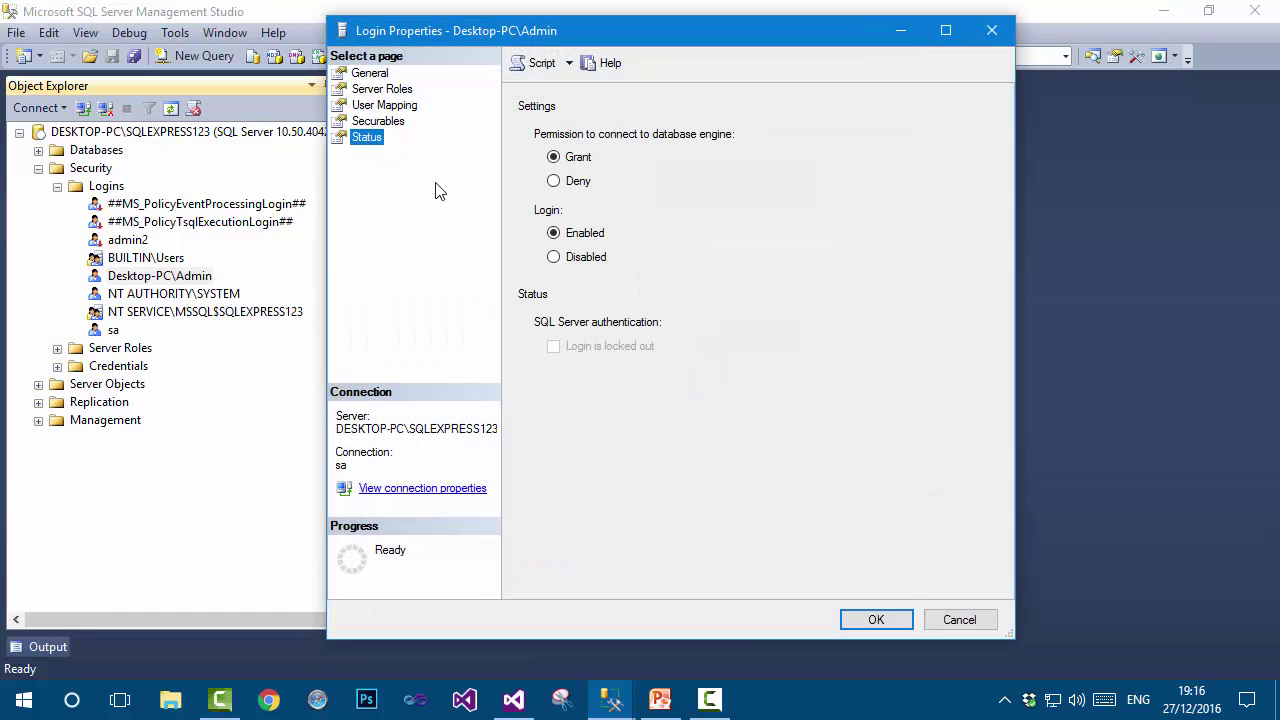
left_click(580, 262)
left_click(876, 619)
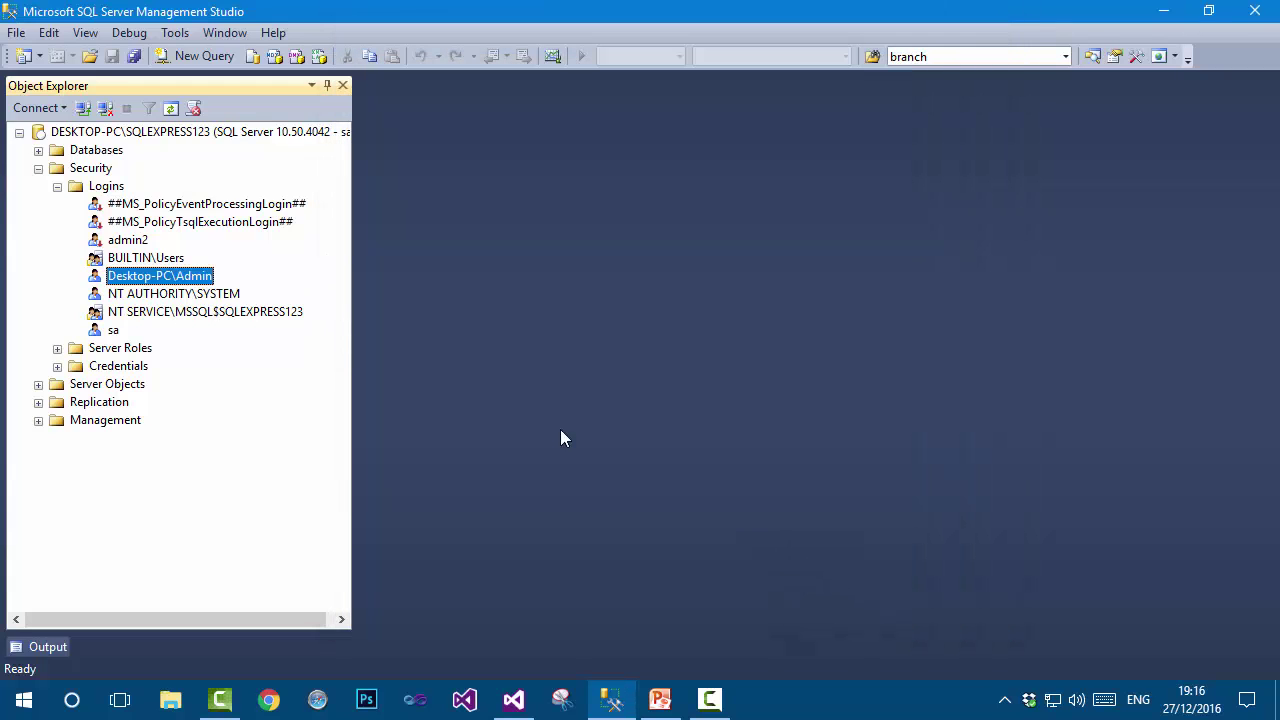
left_click(105, 108)
Try connecting with Windows Authentication and dismiss the account-disabled error.
left_click(84, 107)
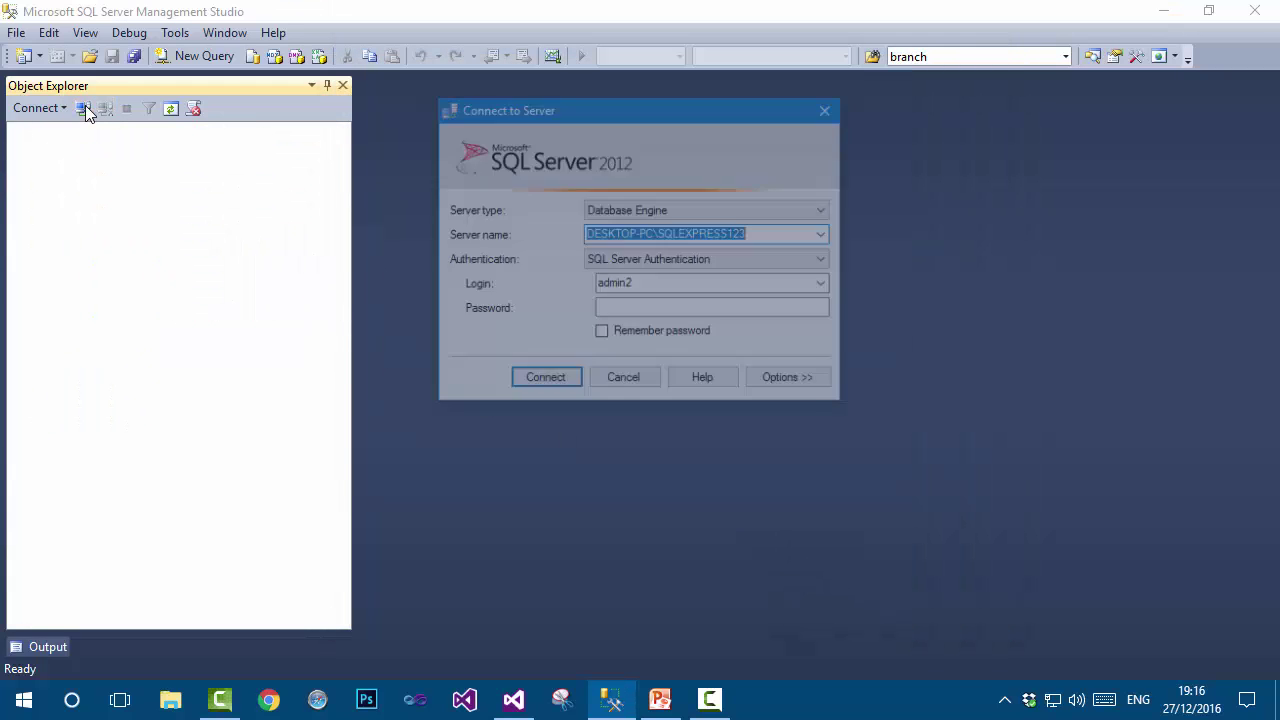
left_click(680, 260)
left_click(660, 275)
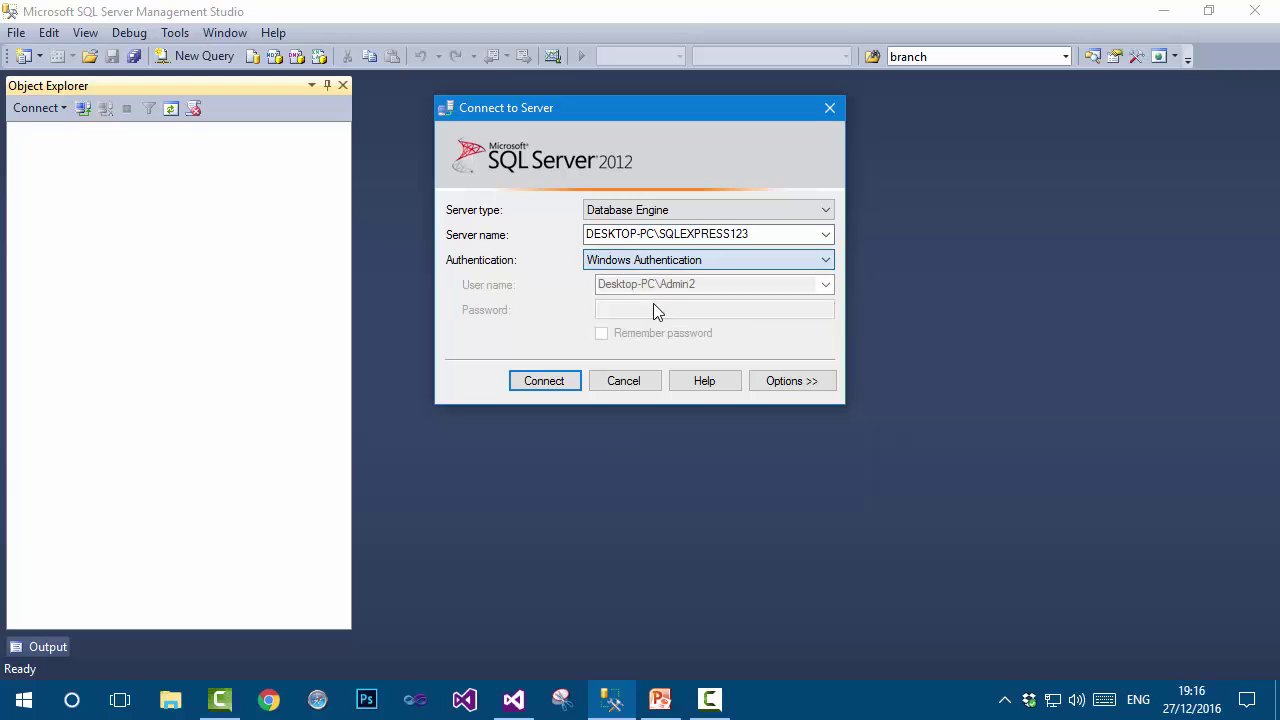
left_click(562, 380)
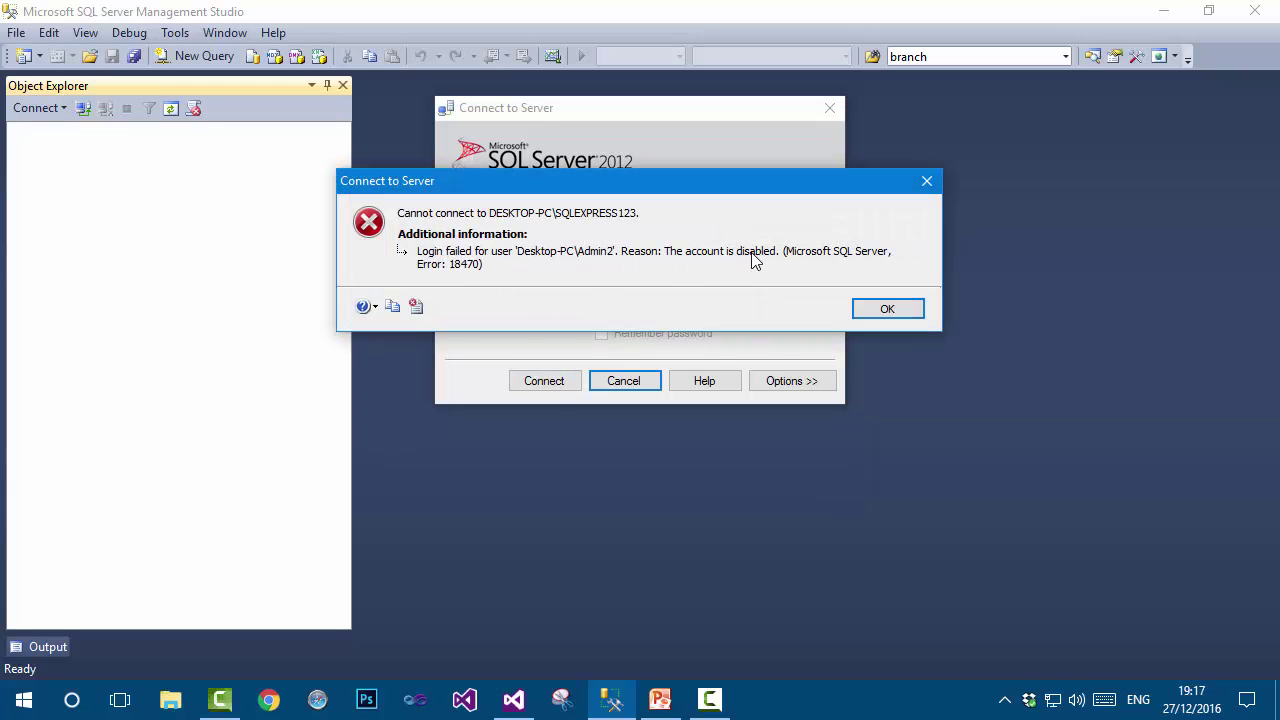
left_click(906, 312)
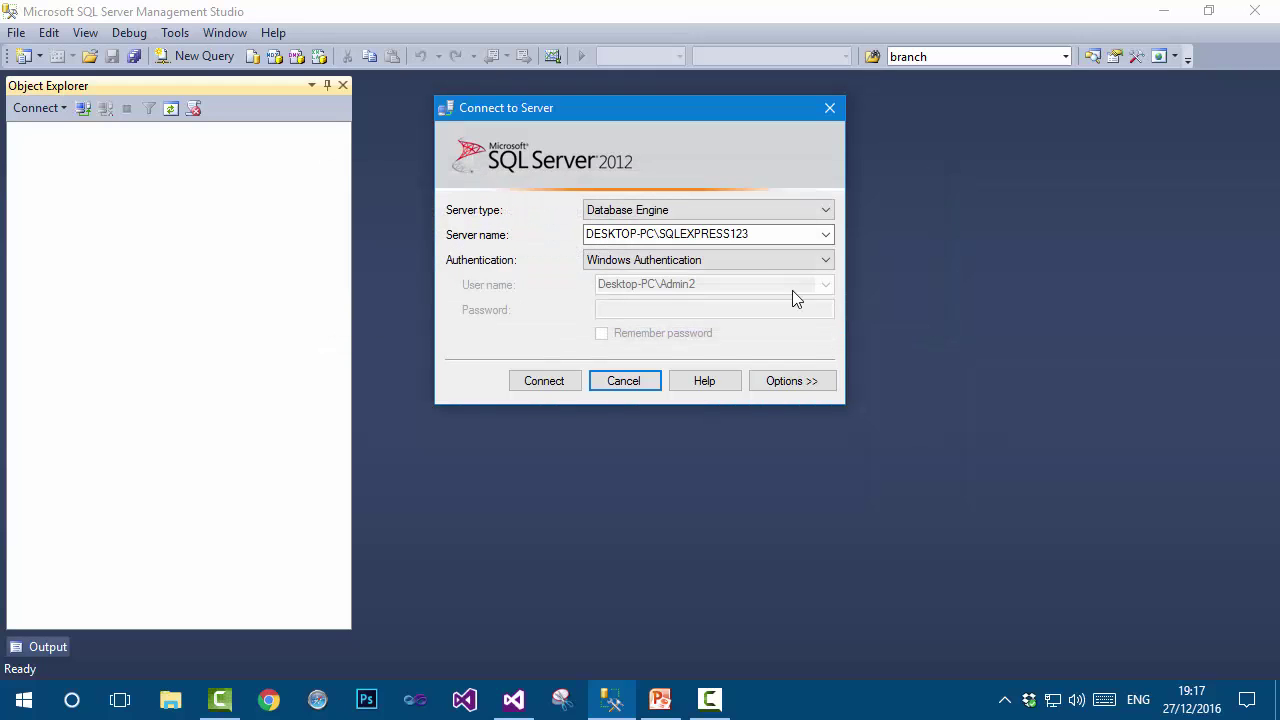
Connect to DESKTOP-PC\SQLEXPRESS123 using SQL Server Authentication as sa with its password.
left_click(736, 262)
left_click(726, 291)
left_click(712, 288)
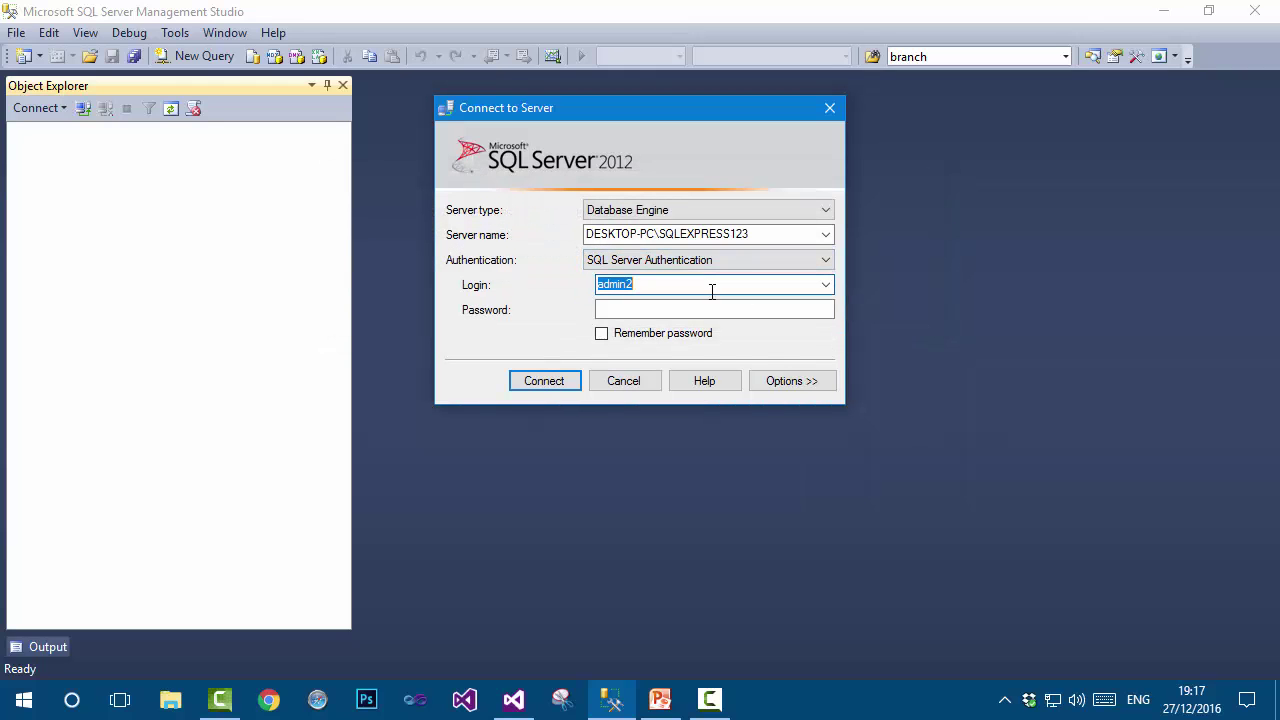
type("sa")
left_click(694, 309)
type("*")
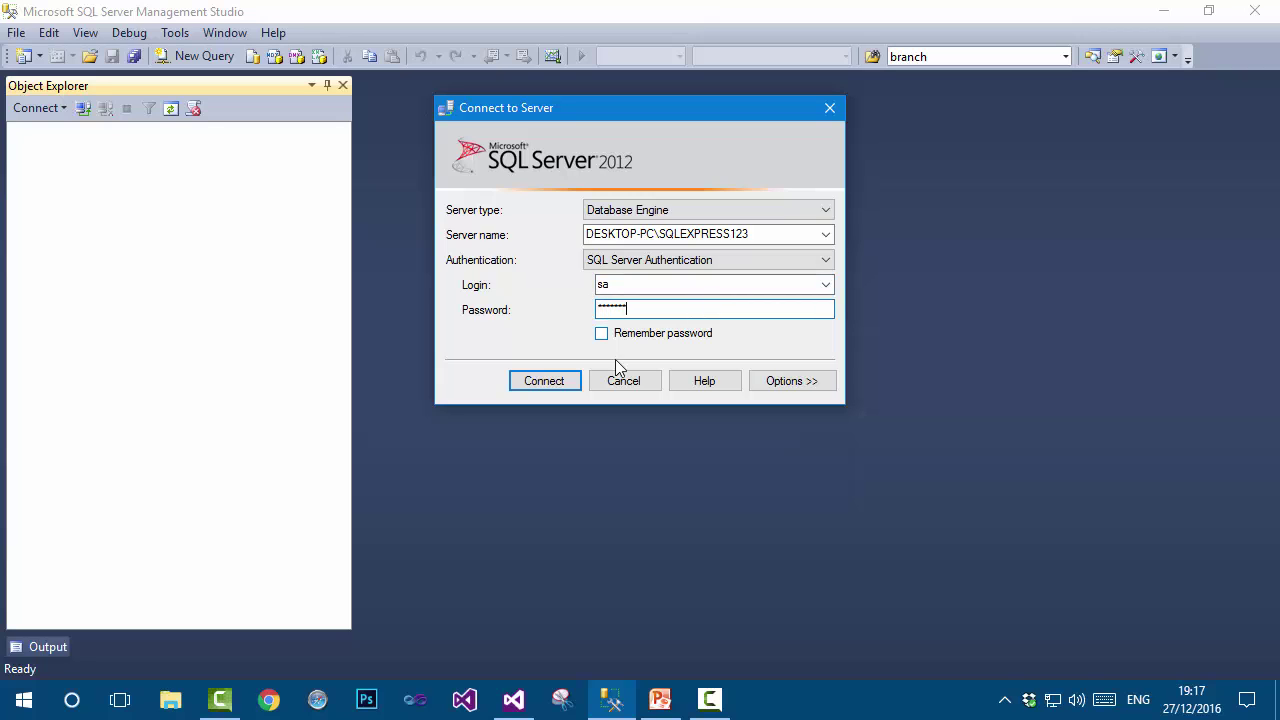
left_click(563, 381)
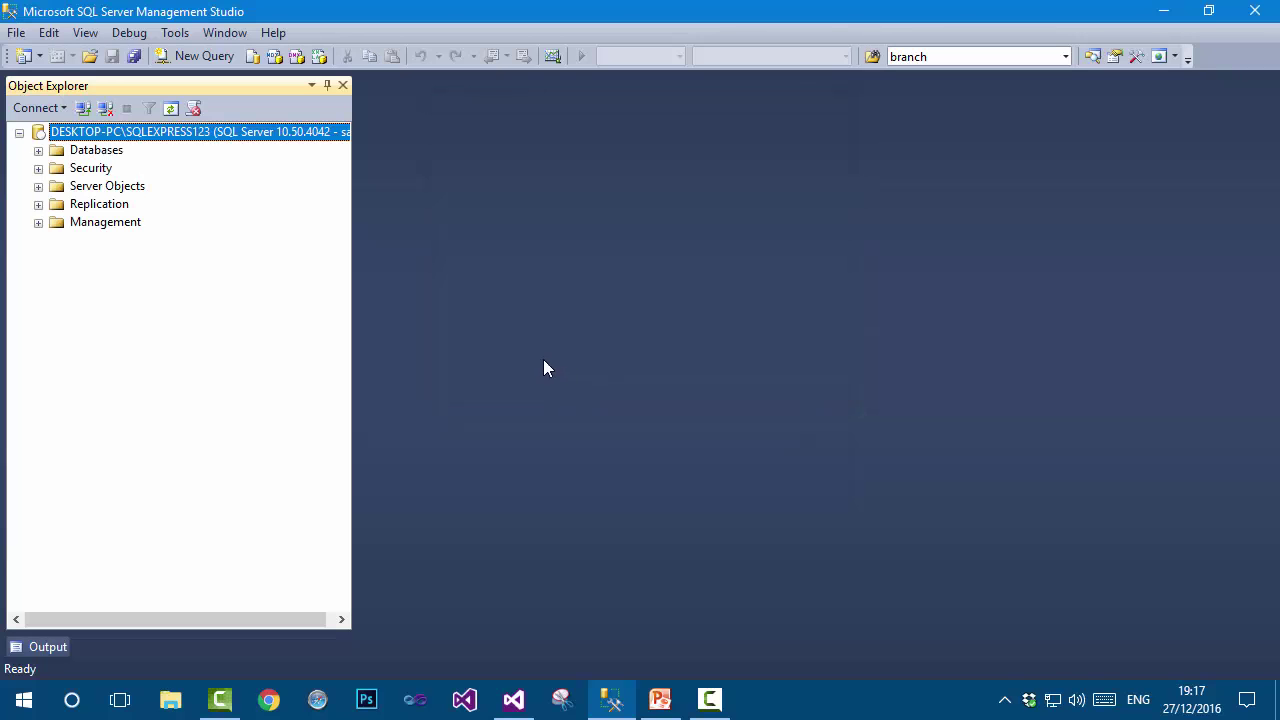
Check the server's Security properties to confirm mixed authentication, closing without changes.
right_click(208, 133)
left_click(290, 518)
left_click(502, 156)
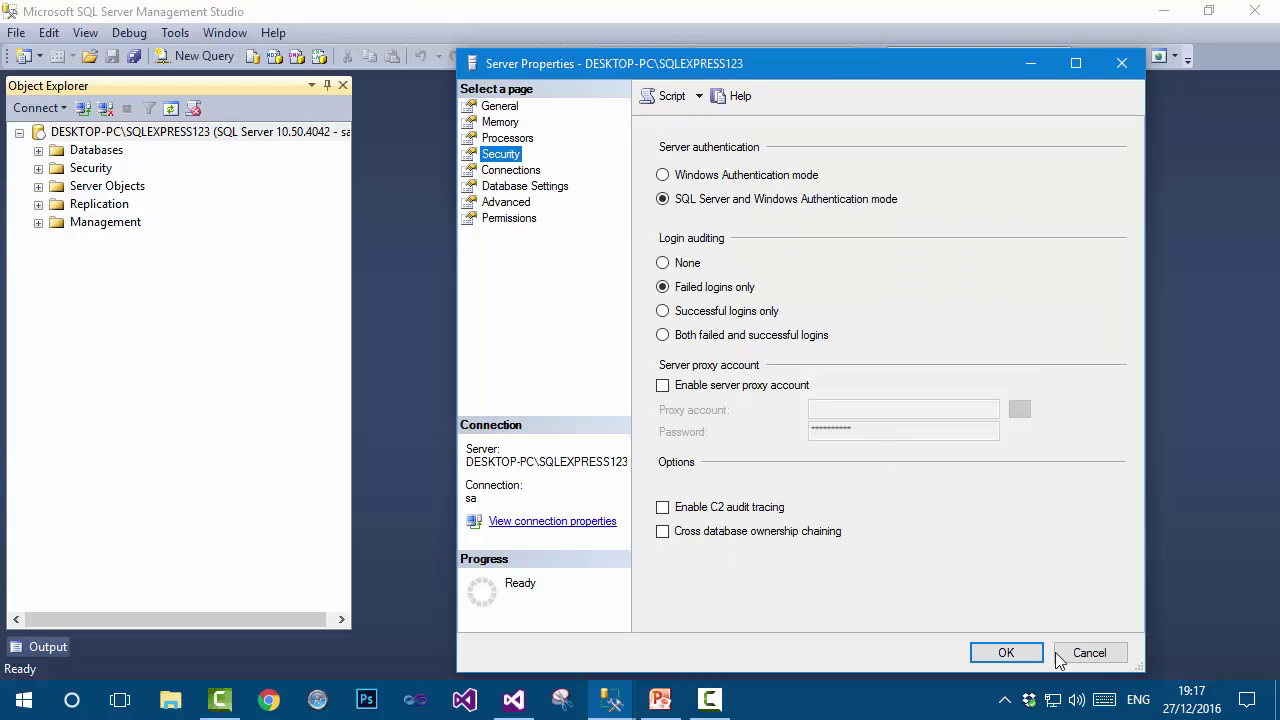
left_click(1088, 652)
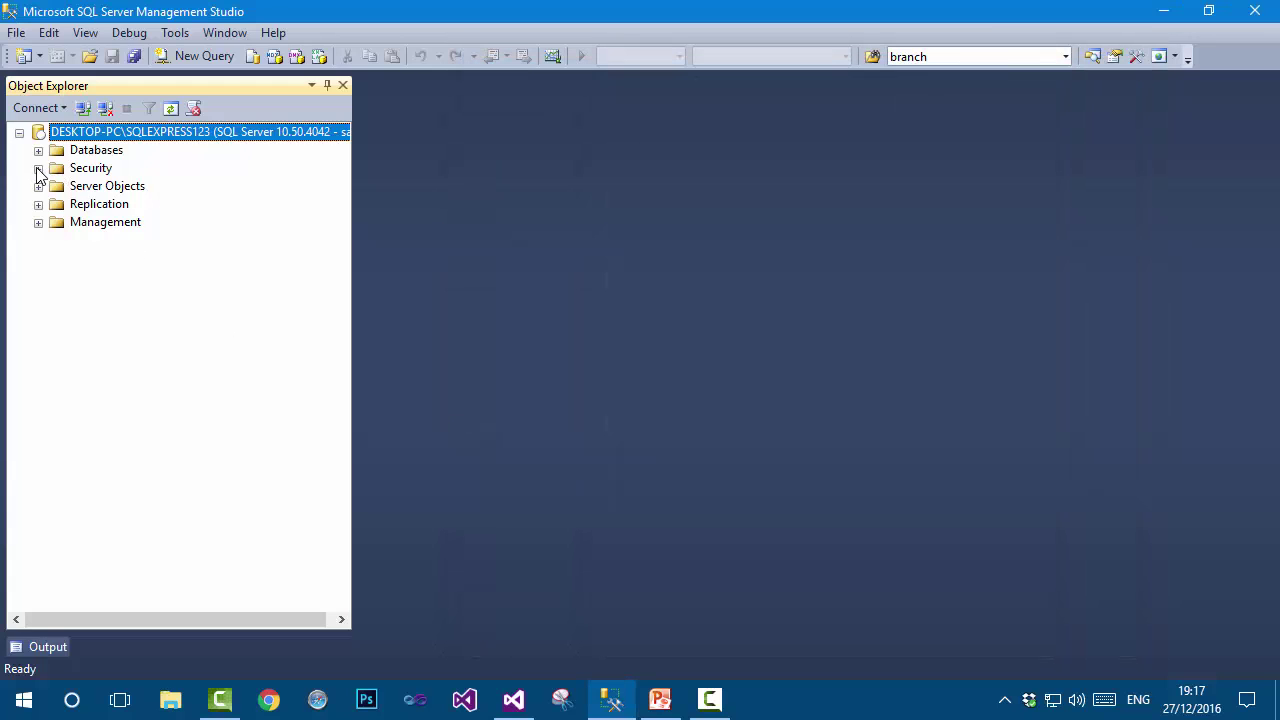
Expand Security > Logins and confirm sa's status shows Grant and Enabled.
left_click(38, 169)
left_click(57, 187)
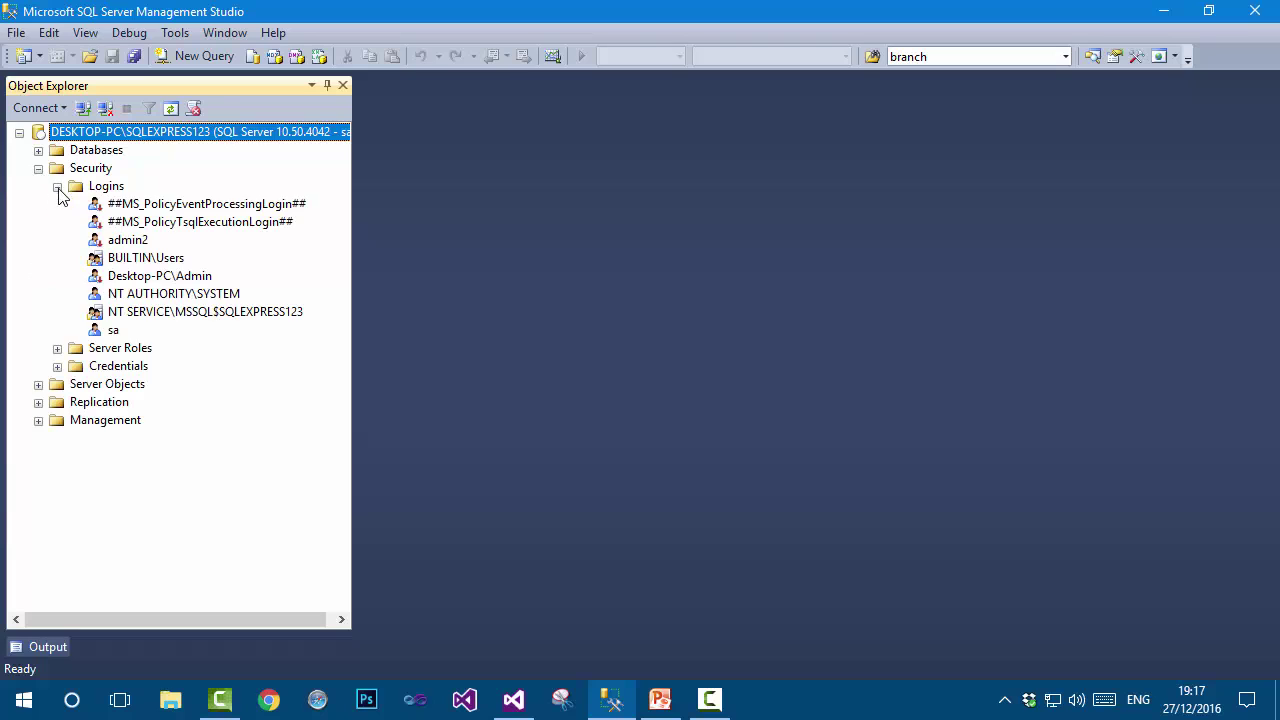
right_click(115, 330)
left_click(182, 566)
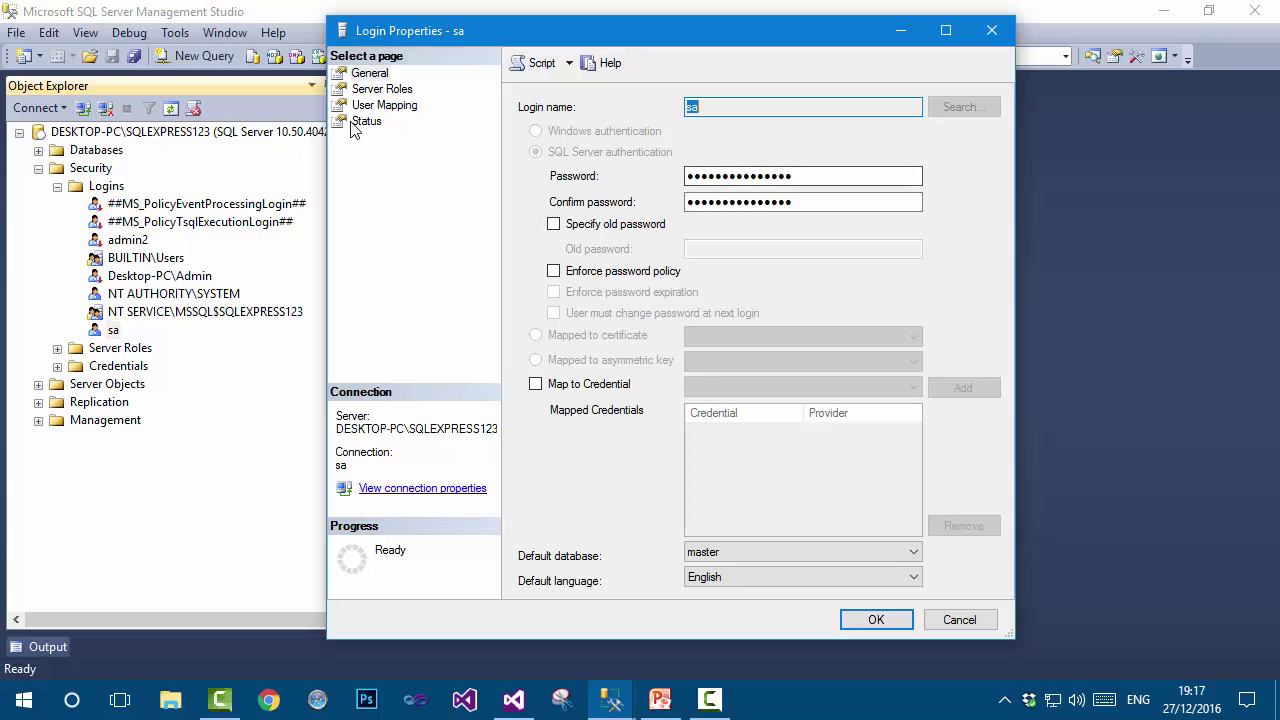
left_click(356, 122)
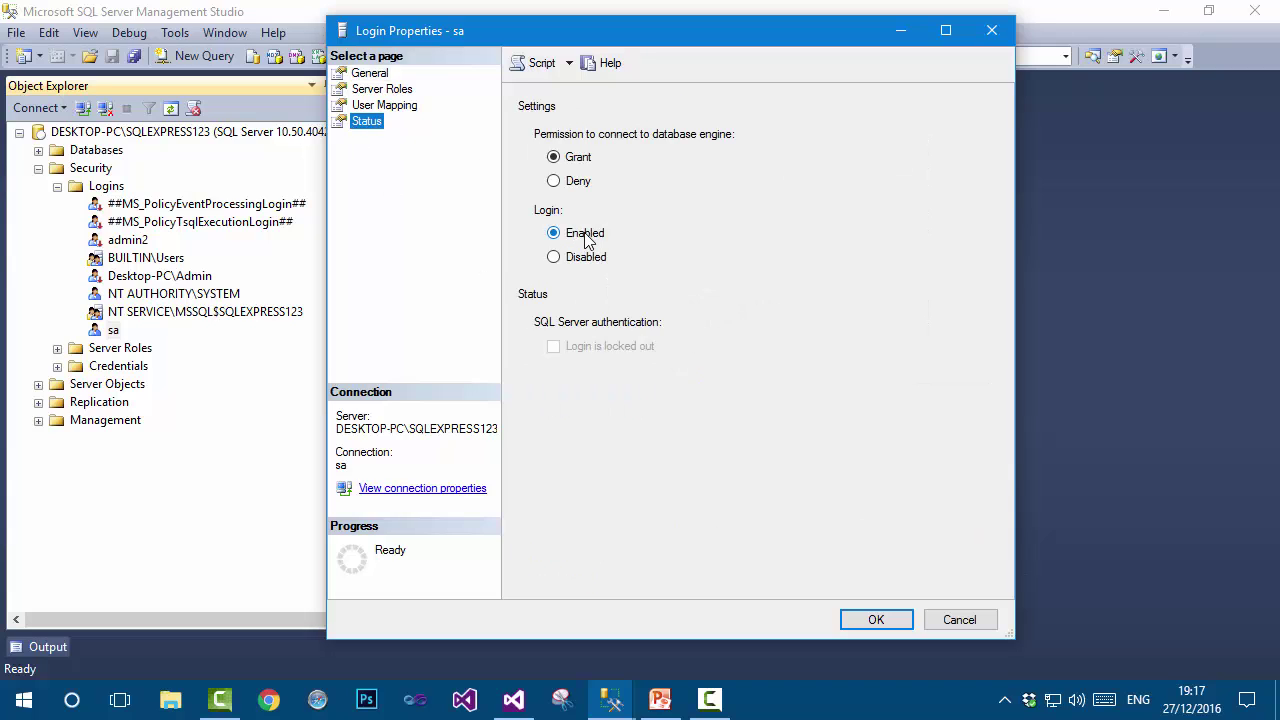
left_click(955, 620)
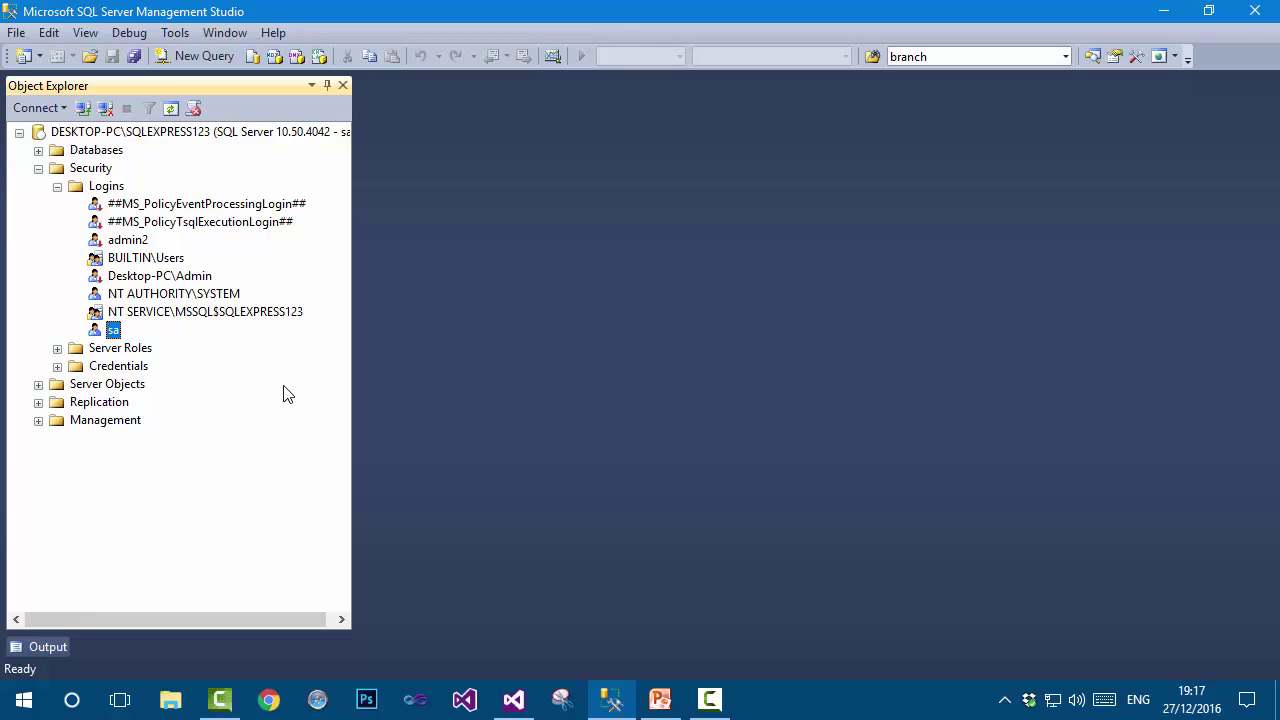
left_click(112, 188)
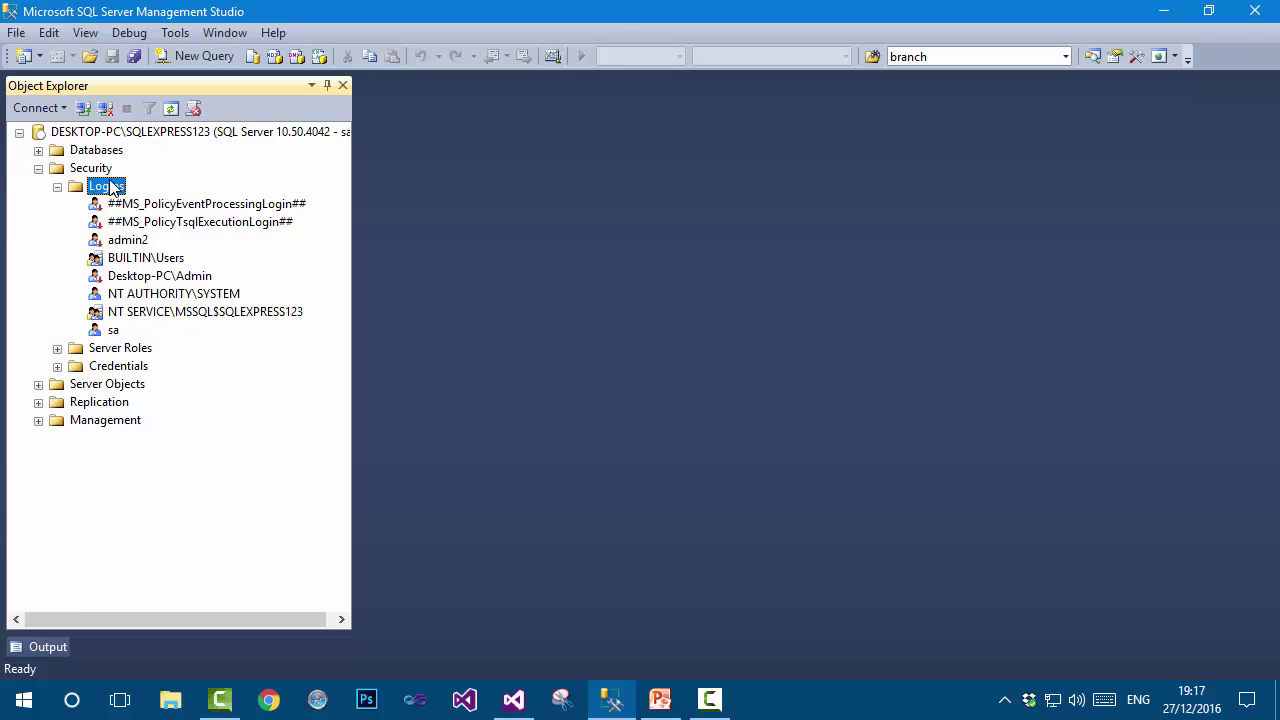
Start a new SQL Server authentication login named Admin2a and enter its password twice.
right_click(112, 188)
left_click(150, 192)
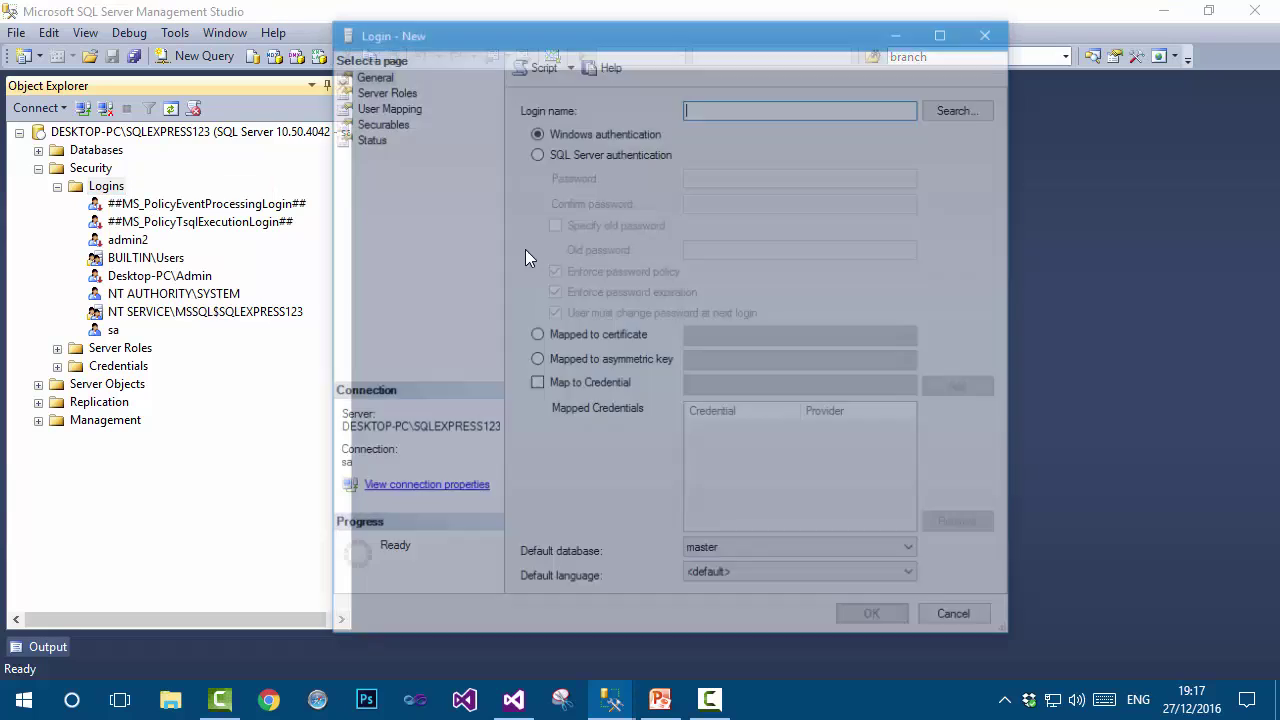
left_click(533, 154)
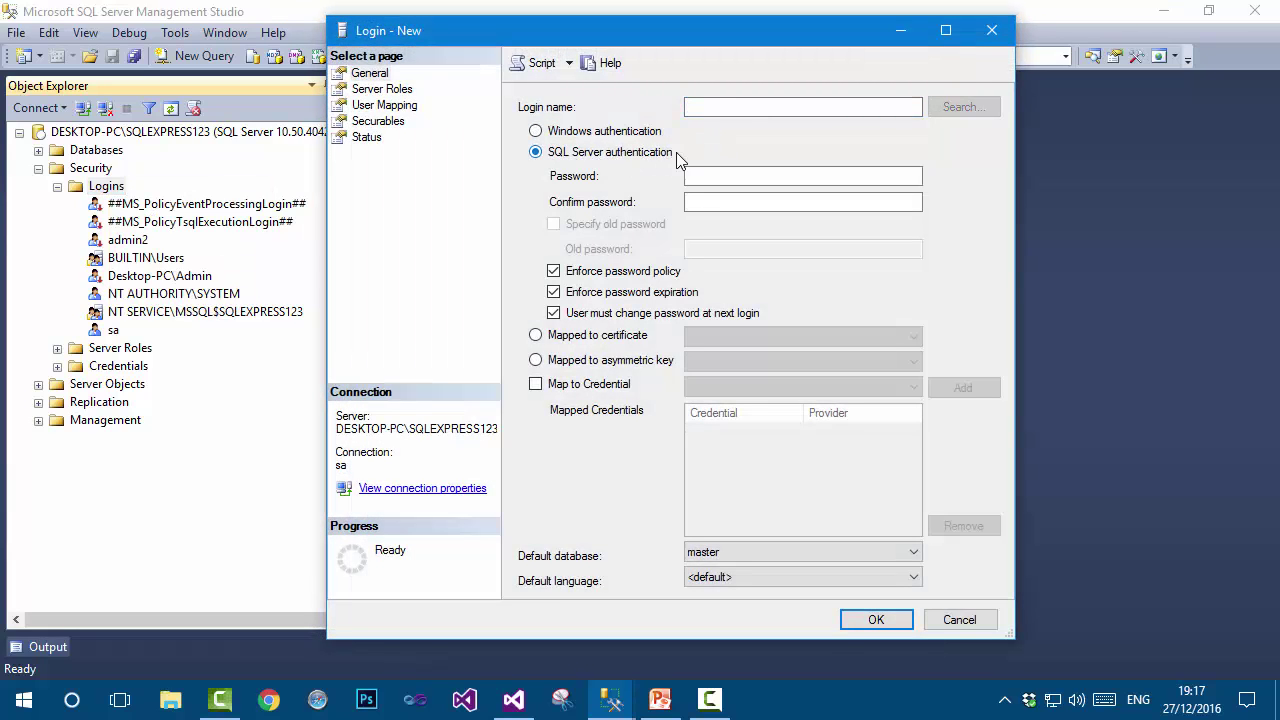
left_click(766, 107)
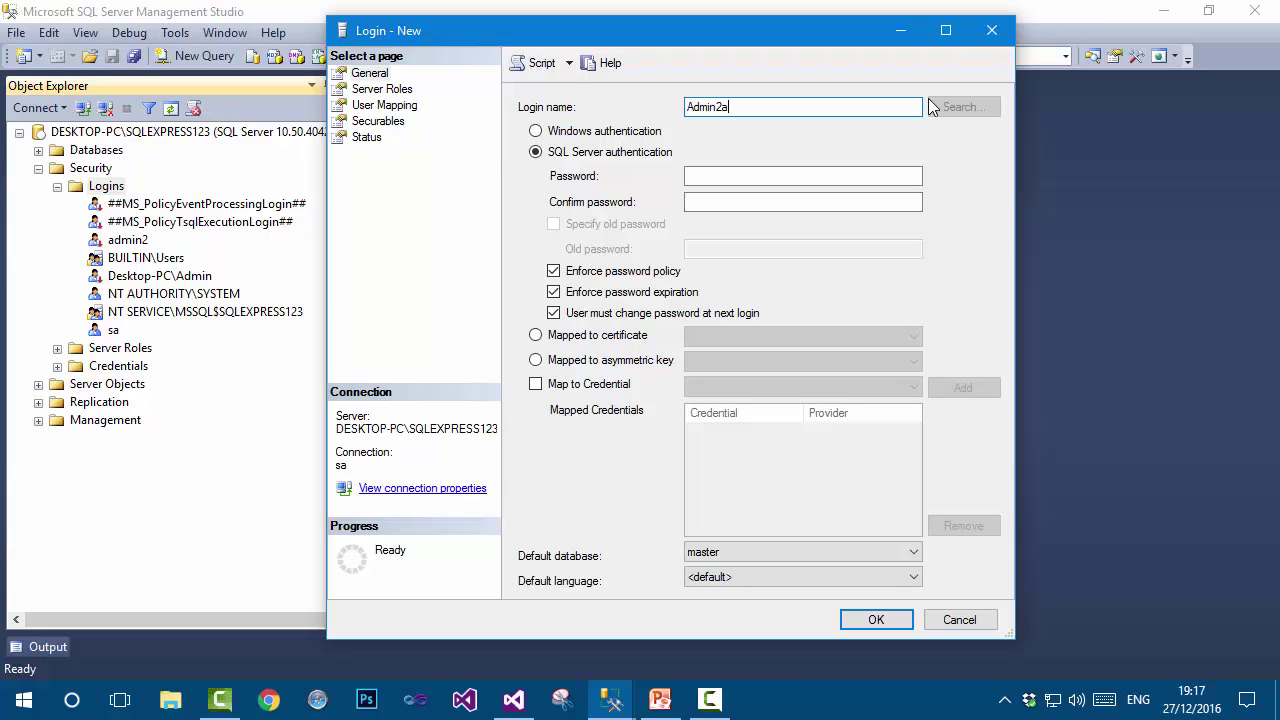
left_click(808, 177)
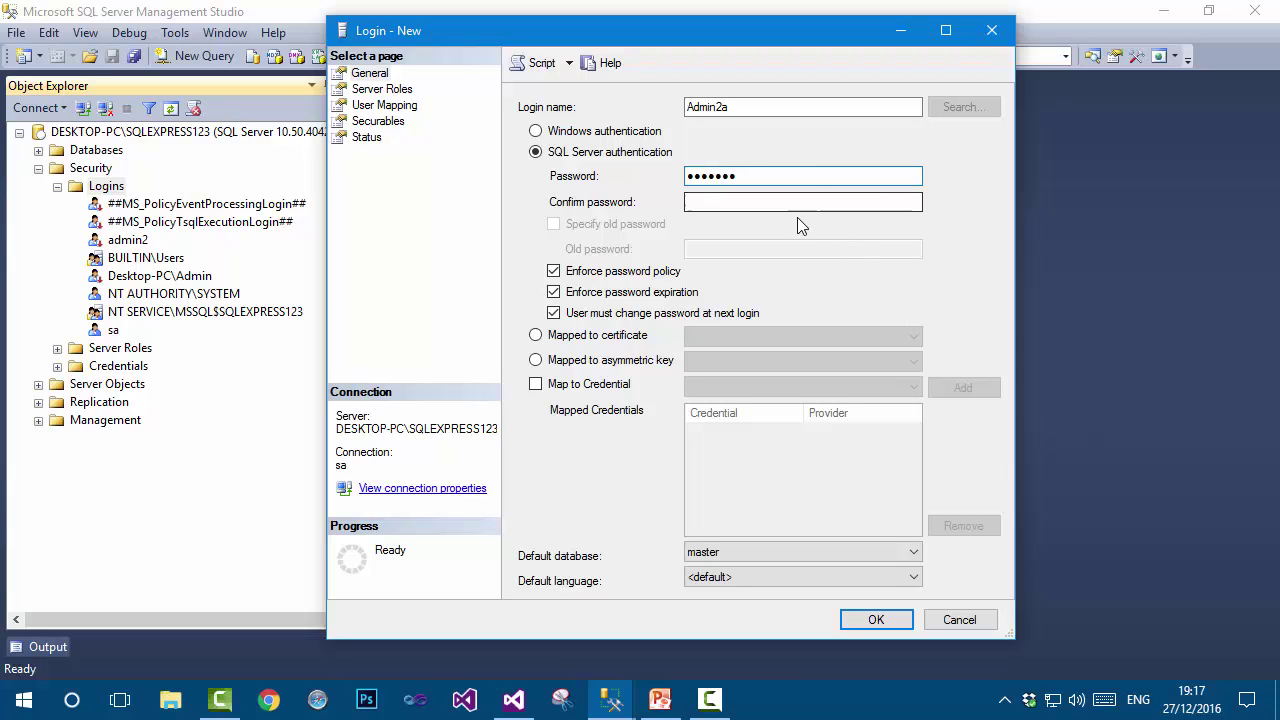
left_click(795, 203)
type("Admin2")
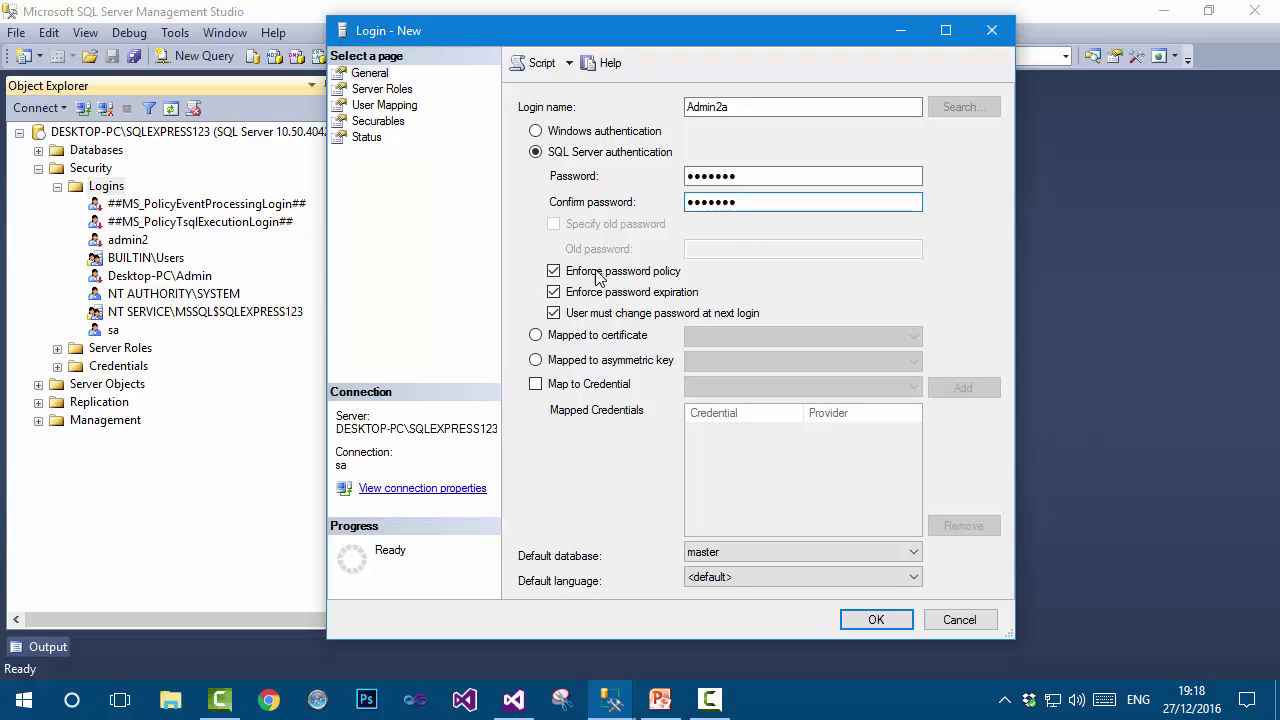
Turn off Enforce password policy, review the status settings, and create the Admin2a login.
left_click(554, 271)
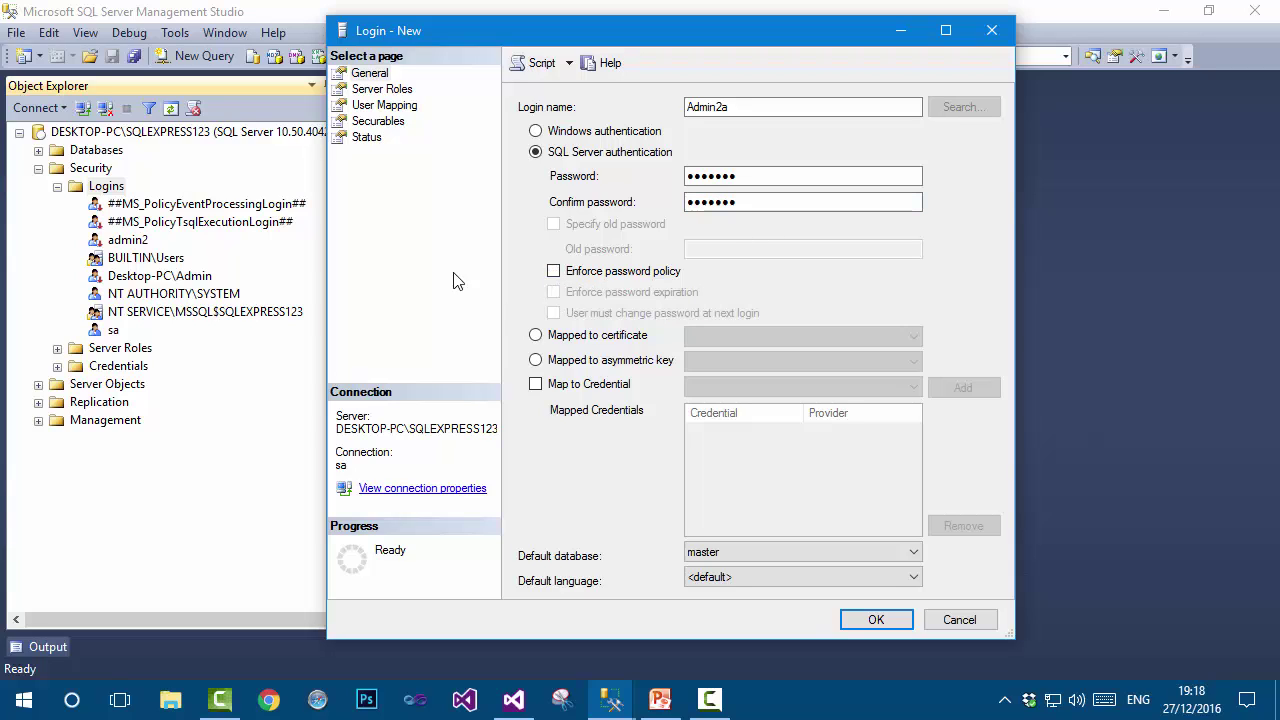
left_click(366, 137)
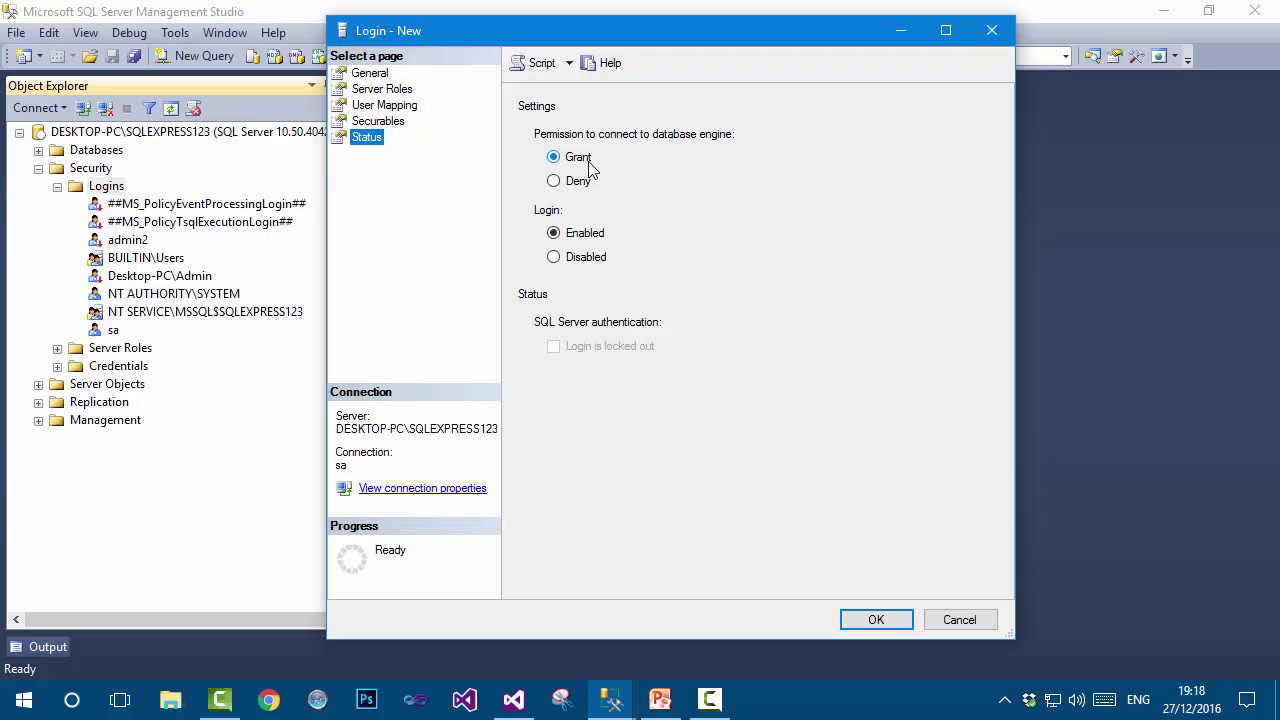
left_click(876, 617)
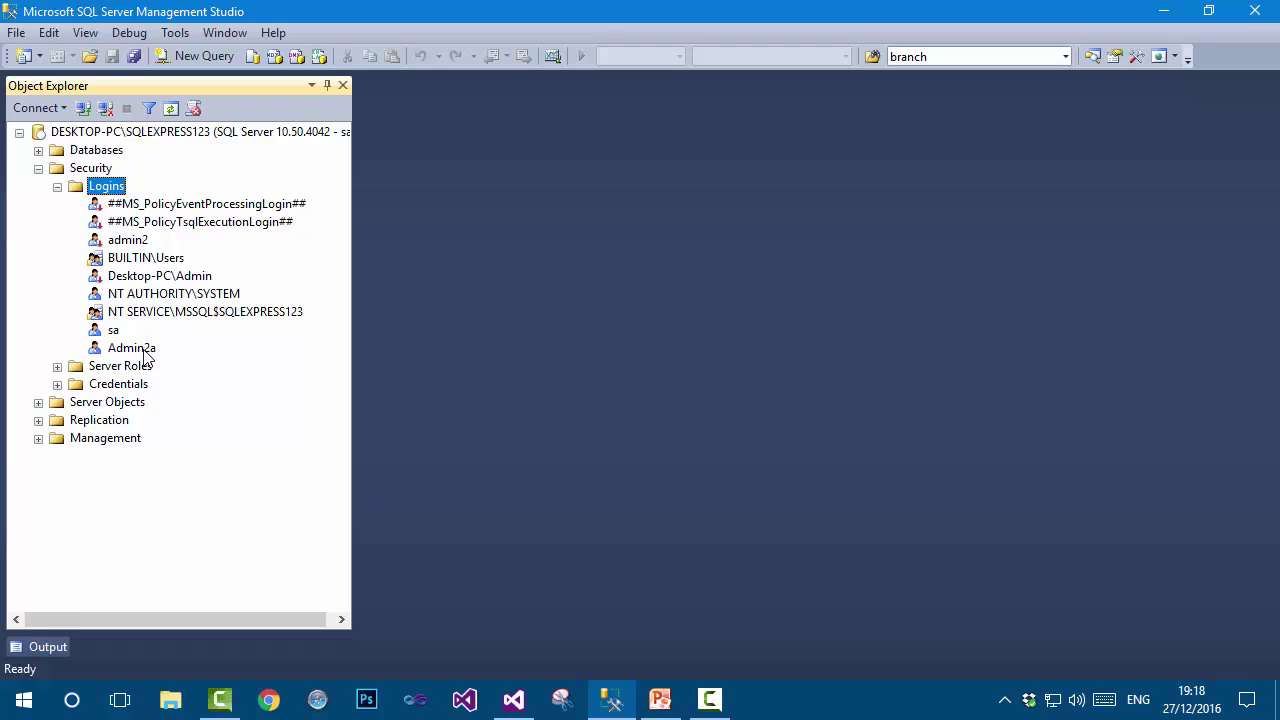
left_click(144, 349)
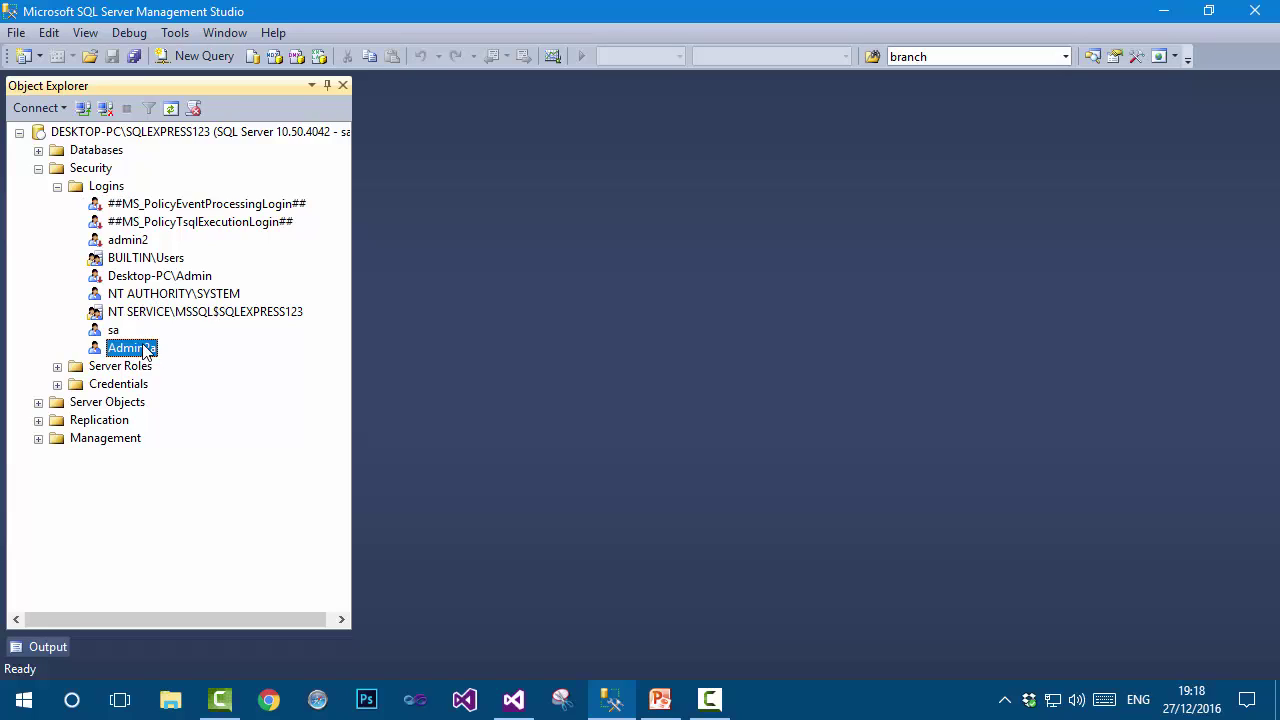
Disconnect, then reconnect to DESKTOP-PC\SQLEXPRESS123 with login Admin2a and its password.
left_click(105, 108)
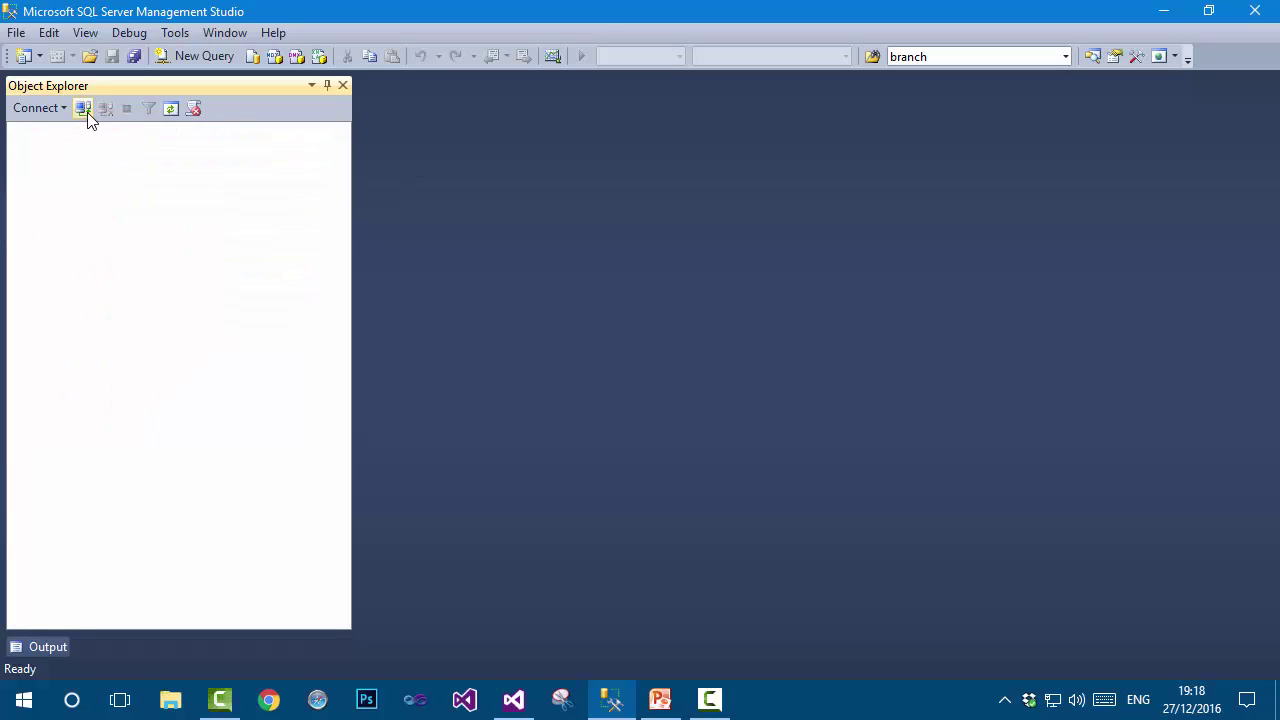
left_click(85, 109)
double_click(651, 283)
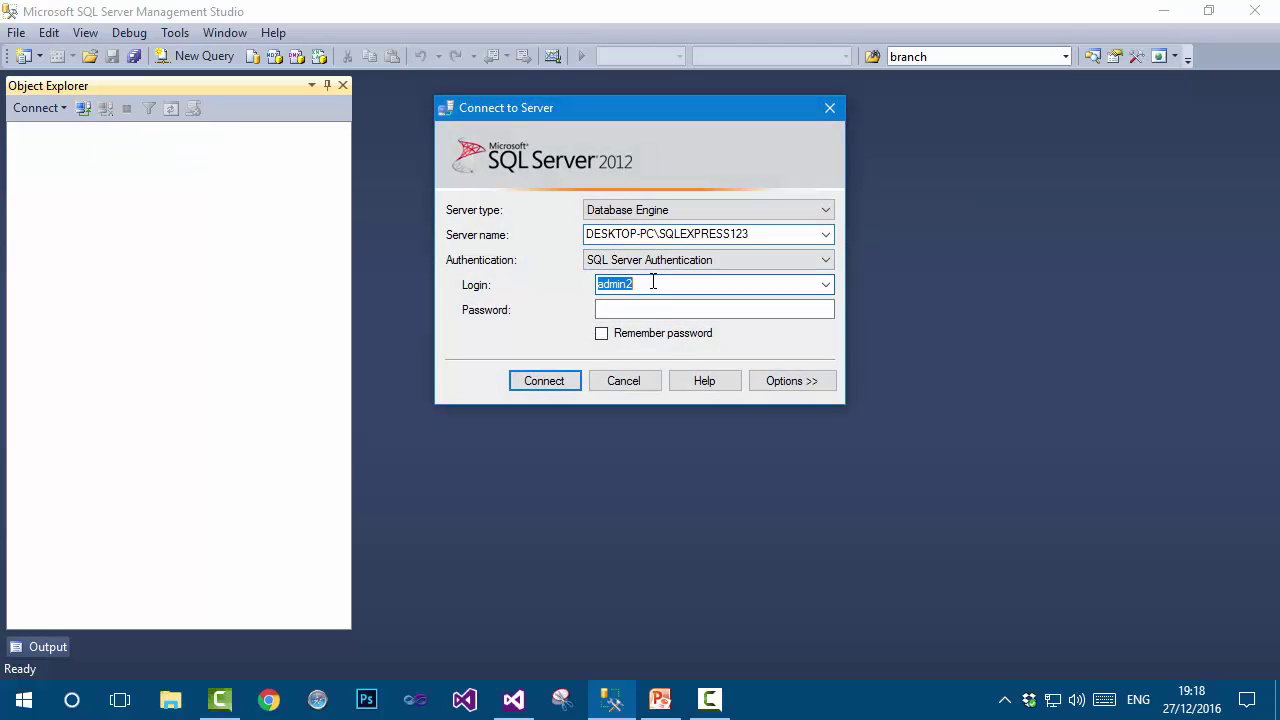
left_click(600, 284)
key("Delete")
type("A")
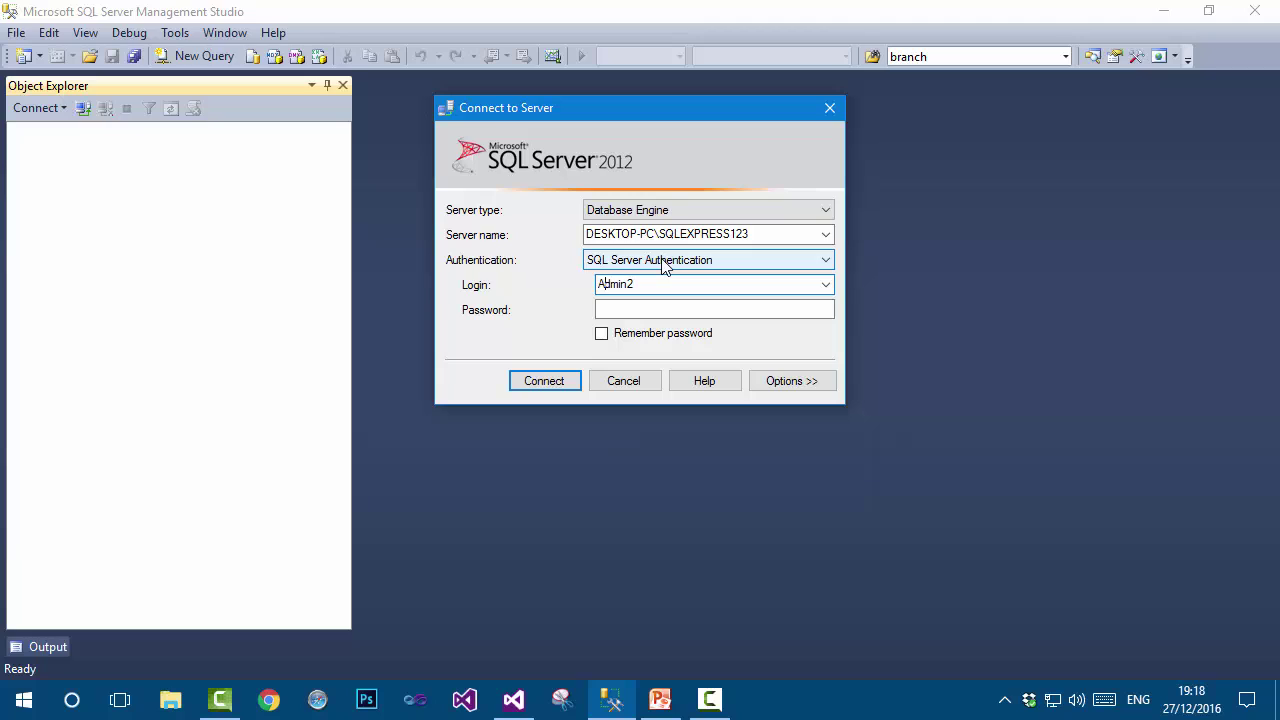
key("Tab")
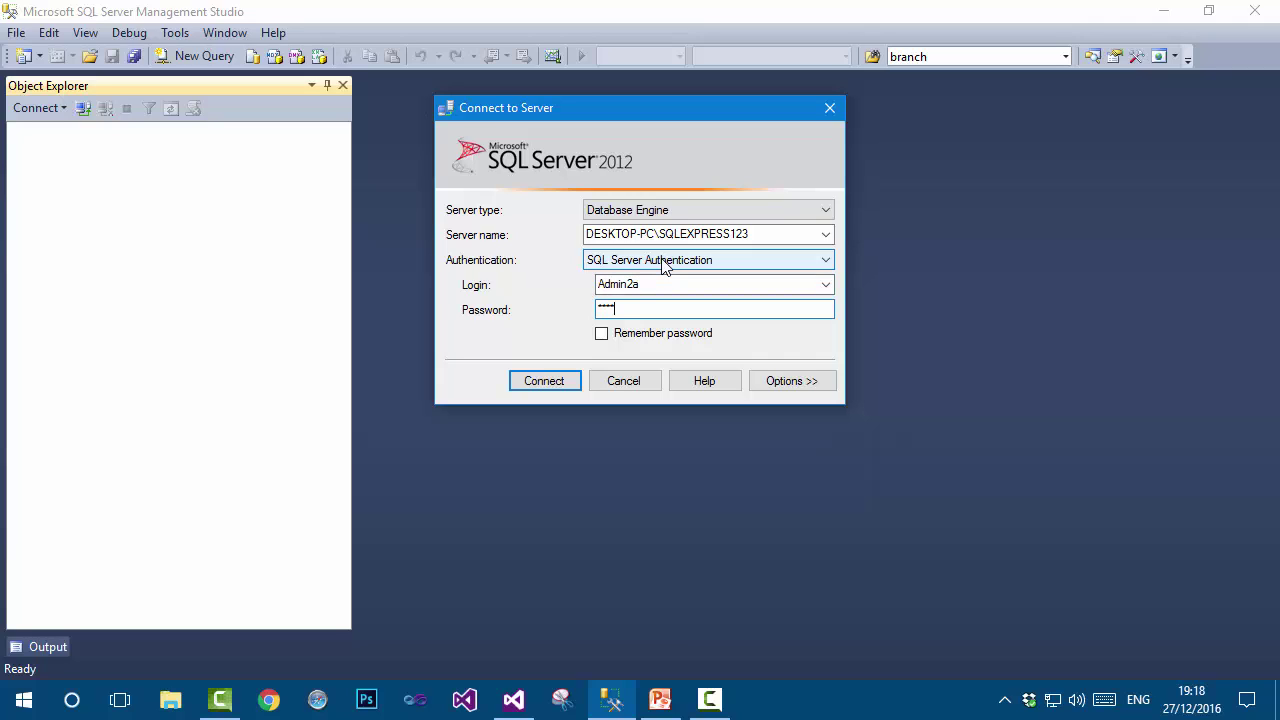
left_click(556, 378)
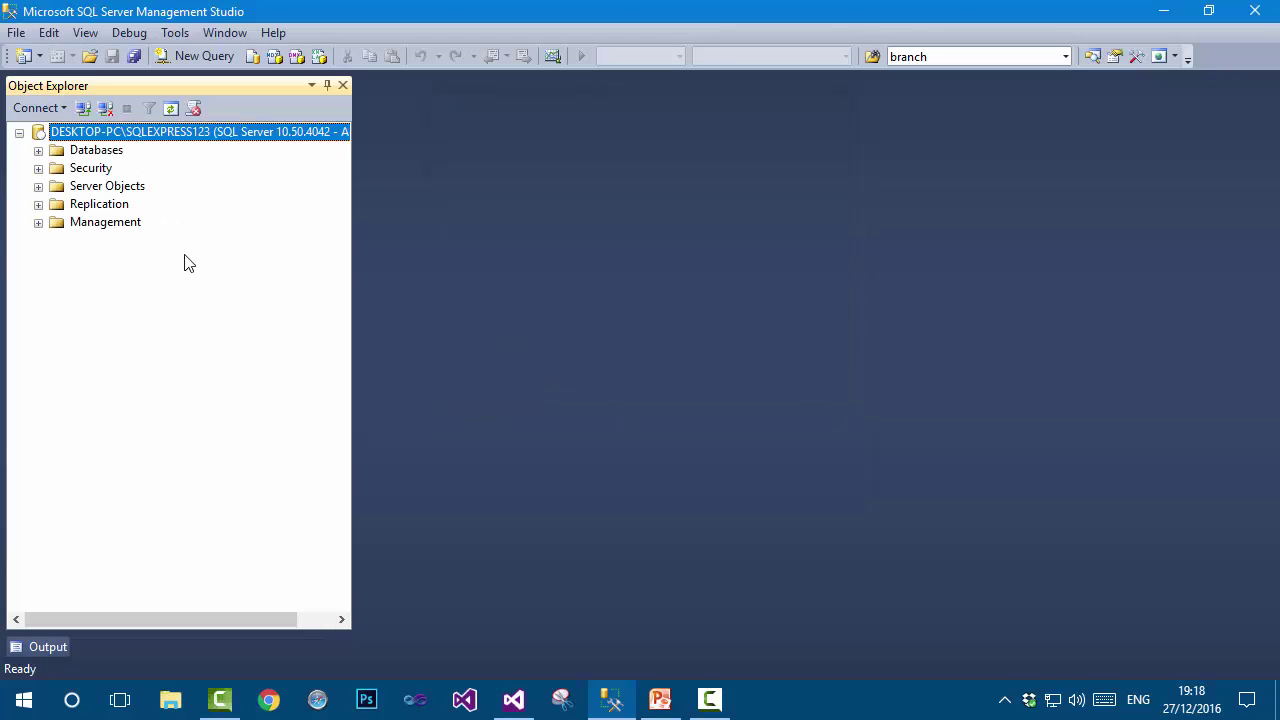